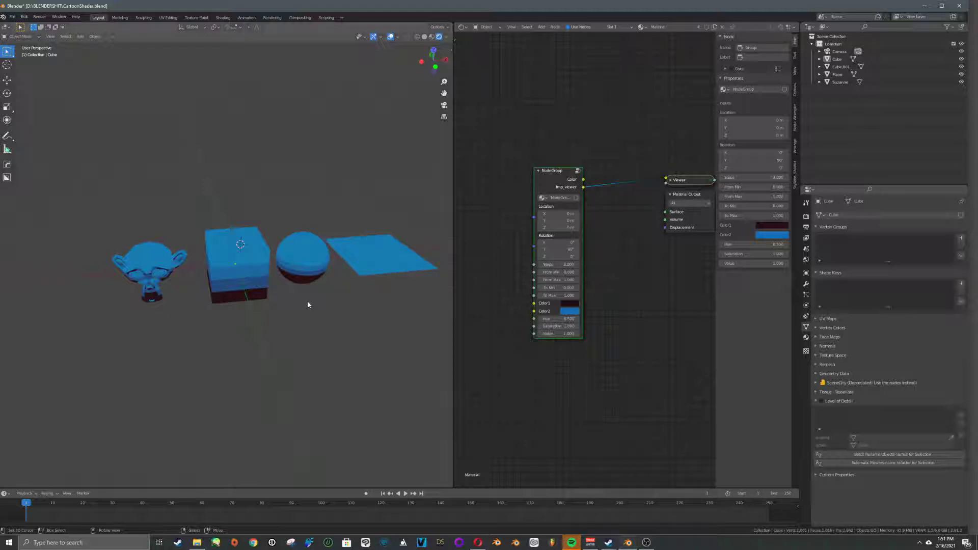
# Select the sphere and change the node group's Color2 to lime green.
pyautogui.click(302, 265)
pyautogui.click(570, 310)
pyautogui.moveTo(588, 249); pyautogui.dragTo(586, 218)
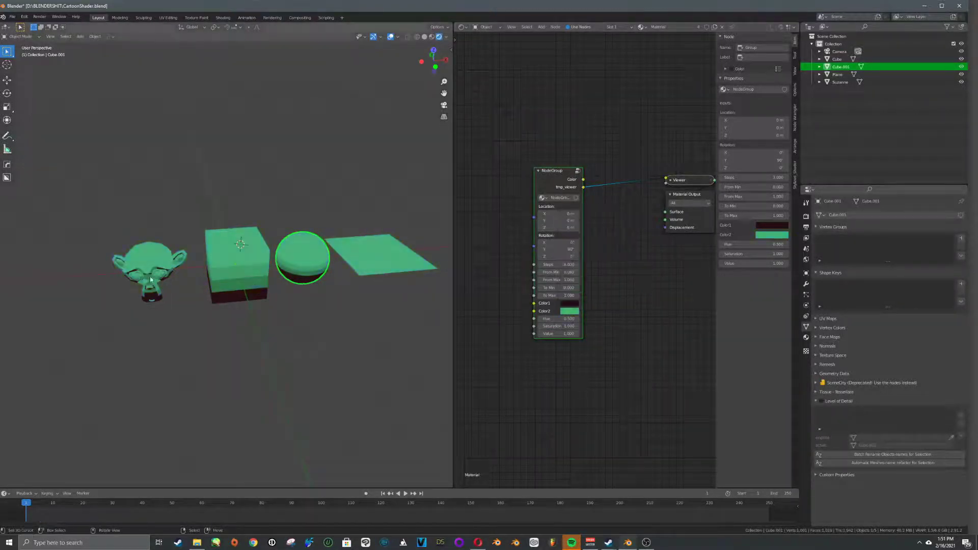
pyautogui.click(569, 312)
pyautogui.moveTo(593, 258); pyautogui.dragTo(565, 241)
pyautogui.scroll(3, 565, 254)
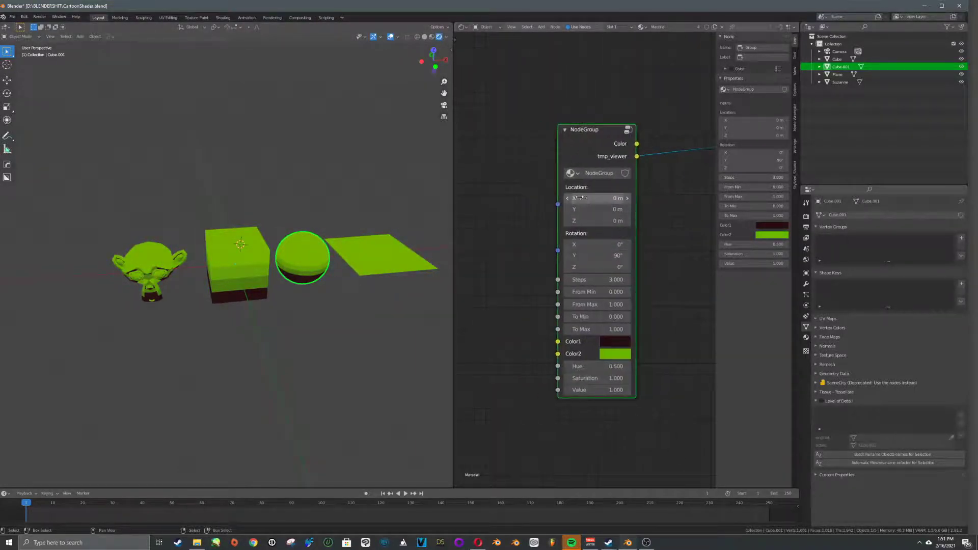
pyautogui.click(570, 173)
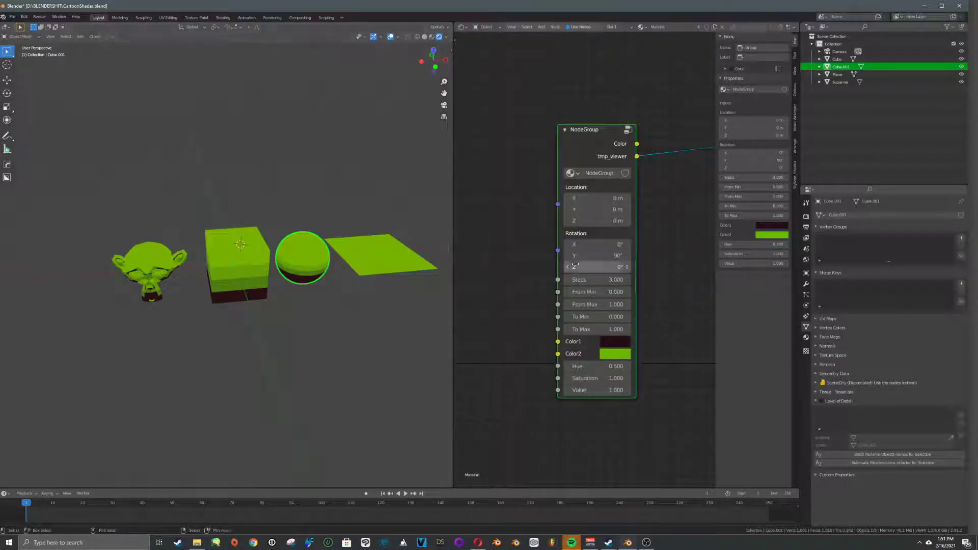
# Duplicate the large cube, raise the copy along Z above the original, and scale it down.
pyautogui.click(215, 268)
pyautogui.moveTo(214, 268); pyautogui.dragTo(295, 279, button='middle')
pyautogui.hotkey('shift', 'd')
pyautogui.rightClick(293, 281)
pyautogui.hotkey('ctrl', 'z')
pyautogui.press('s')
pyautogui.rightClick(333, 299)
pyautogui.hotkey('shift', 'd')
pyautogui.rightClick(334, 301)
pyautogui.press('g')
pyautogui.press('z')
pyautogui.click(344, 221)
pyautogui.press('s')
pyautogui.click(372, 224)
# Give the small cube its own copy of the material with Color2 red and Color1 dark navy.
pyautogui.click(806, 337)
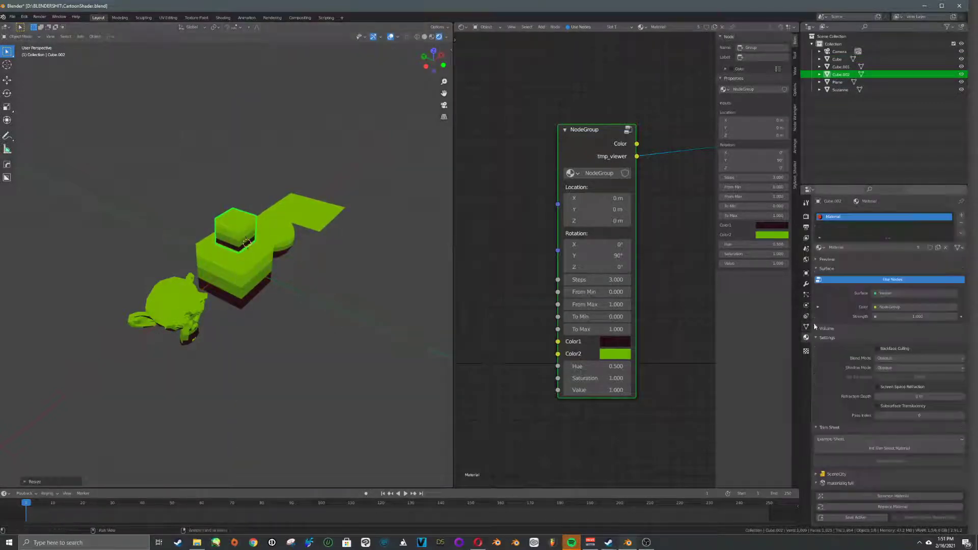
pyautogui.click(938, 247)
pyautogui.click(619, 354)
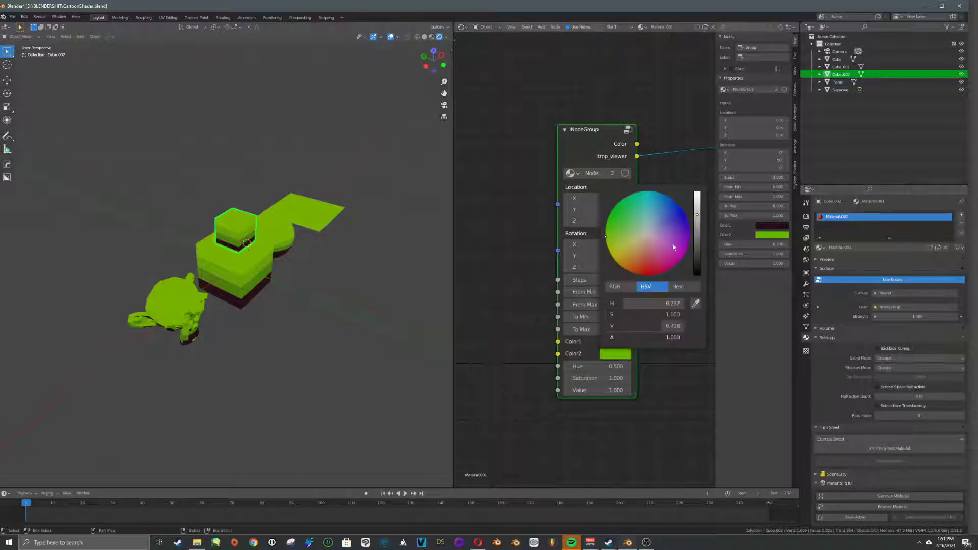
pyautogui.click(661, 213)
pyautogui.moveTo(204, 239); pyautogui.dragTo(240, 231, button='middle')
pyautogui.click(615, 353)
pyautogui.moveTo(635, 247); pyautogui.dragTo(677, 291)
pyautogui.click(615, 341)
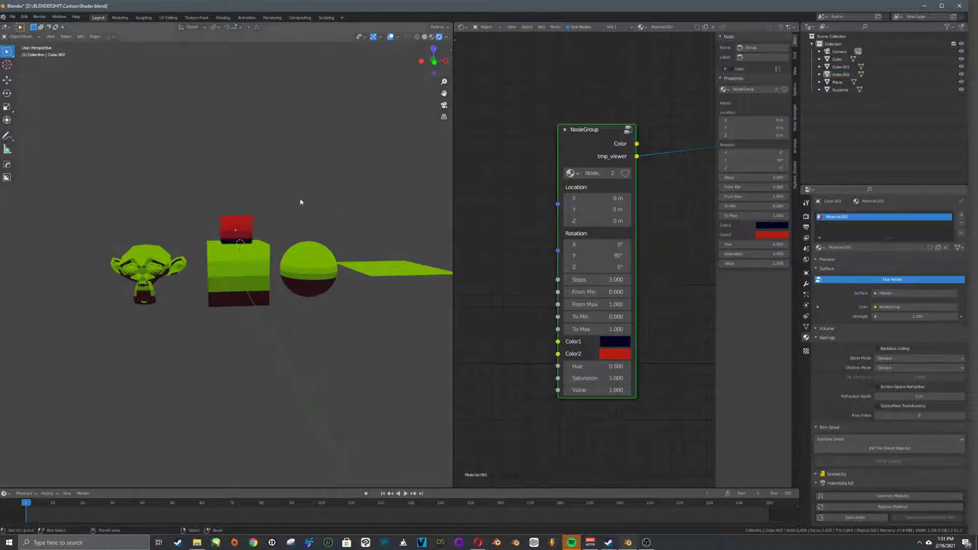
# Delete the small red cube.
pyautogui.moveTo(305, 204); pyautogui.dragTo(318, 220, button='middle')
pyautogui.press('Delete')
# Select the large cube and widen the node editor to show its whole node group.
pyautogui.click(243, 265)
pyautogui.moveTo(455, 208); pyautogui.dragTo(309, 214)
pyautogui.scroll(-2, 200, 220)
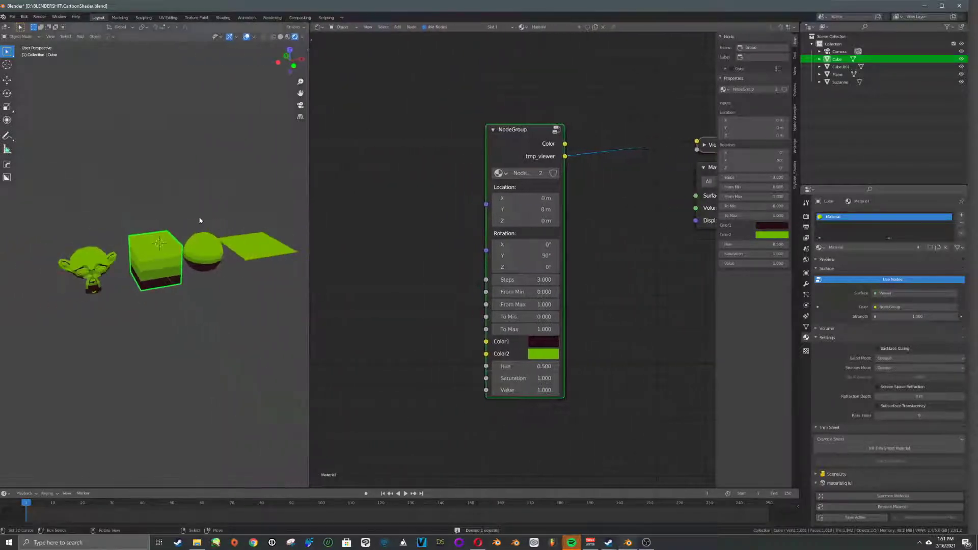
pyautogui.scroll(2, 591, 231)
pyautogui.scroll(-2, 592, 231)
pyautogui.scroll(3, 592, 231)
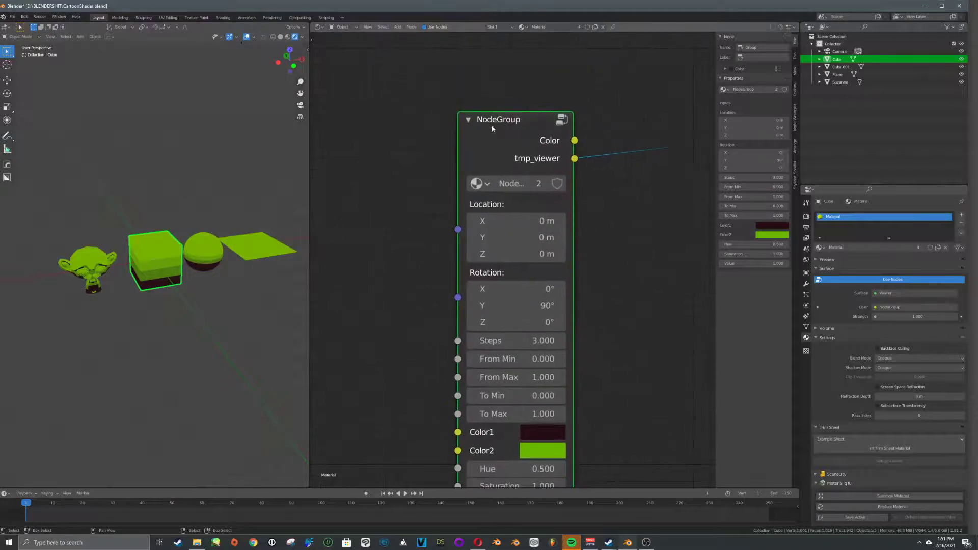
pyautogui.moveTo(580, 201); pyautogui.dragTo(598, 169, button='middle')
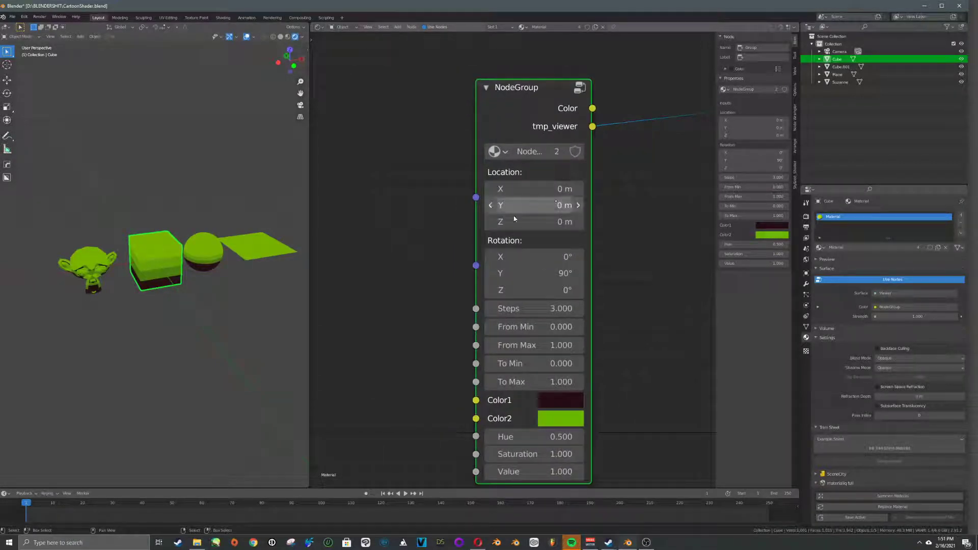
# Test shifting the node group's Location X and reset it to 0 m.
pyautogui.click(529, 188)
pyautogui.moveTo(529, 189)
pyautogui.mouseDown()
pyautogui.moveTo(520, 188)
pyautogui.moveTo(537, 189)
pyautogui.moveTo(512, 188)
pyautogui.moveTo(547, 189)
pyautogui.mouseUp()
pyautogui.click(559, 189)
pyautogui.write('0')
pyautogui.press('Return')
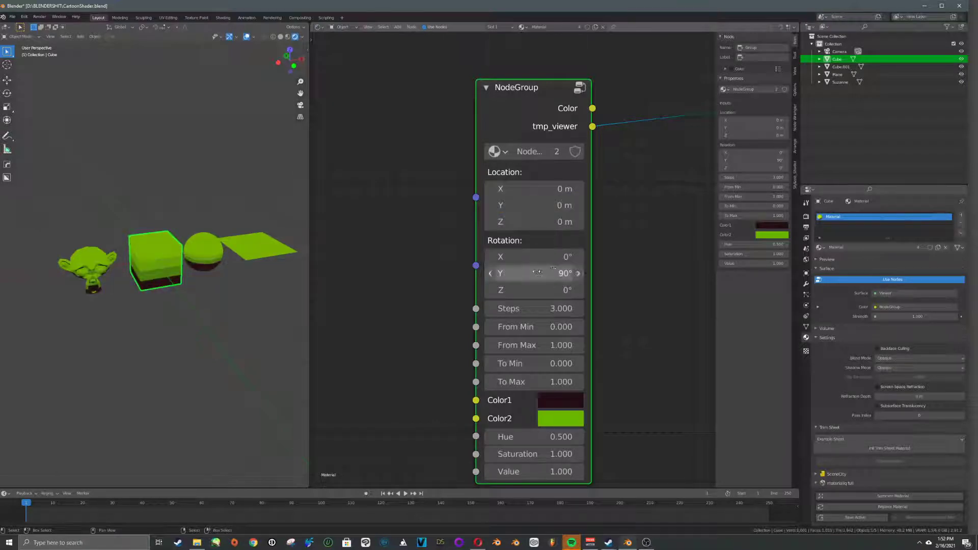
# Test the node group's Rotation Y at 0° and return it to 90°.
pyautogui.moveTo(556, 273)
pyautogui.mouseDown()
pyautogui.moveTo(509, 273)
pyautogui.moveTo(570, 273)
pyautogui.moveTo(550, 277)
pyautogui.mouseUp()
pyautogui.click(551, 277)
pyautogui.write('-90')
pyautogui.press('Return')
pyautogui.click(550, 278)
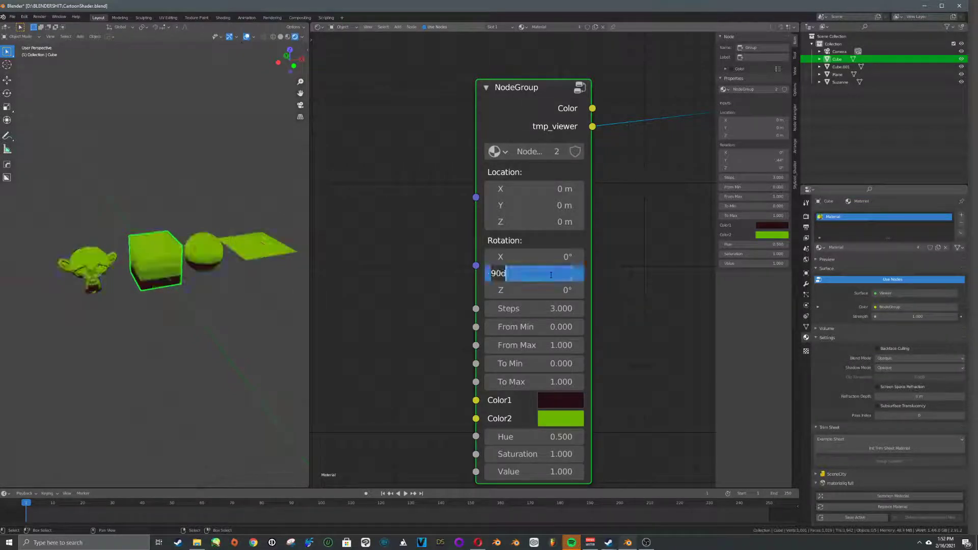
pyautogui.write('0')
pyautogui.press('Return')
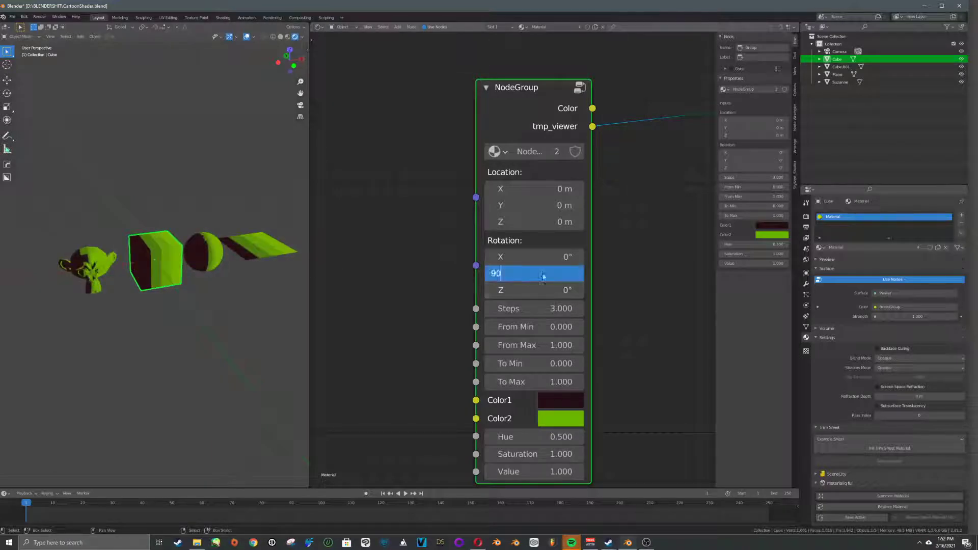
pyautogui.click(549, 274)
pyautogui.write('90')
pyautogui.press('Return')
# Raise the node group's Steps value to 10 and then to 15.
pyautogui.scroll(6, 181, 298)
pyautogui.moveTo(182, 299); pyautogui.dragTo(201, 300, button='middle')
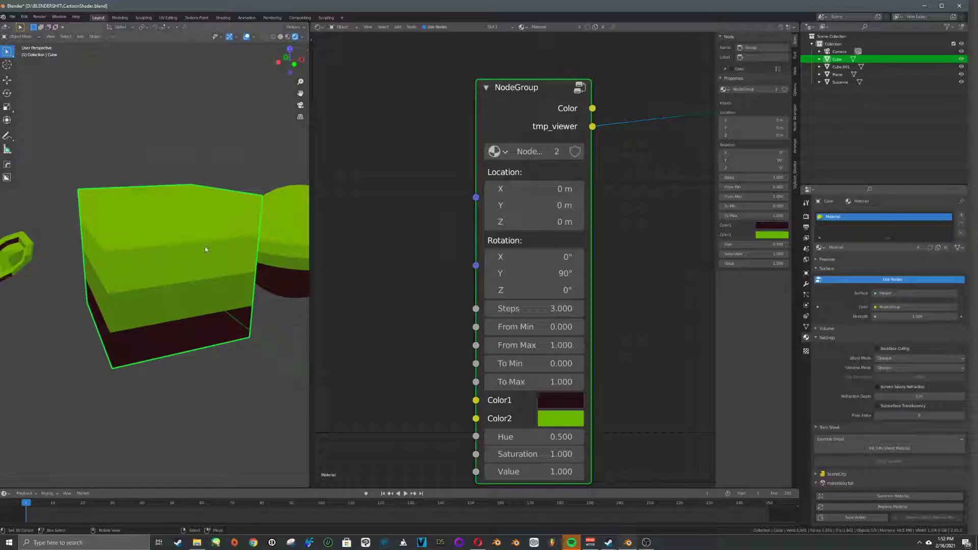
pyautogui.moveTo(211, 259); pyautogui.dragTo(206, 232, button='middle')
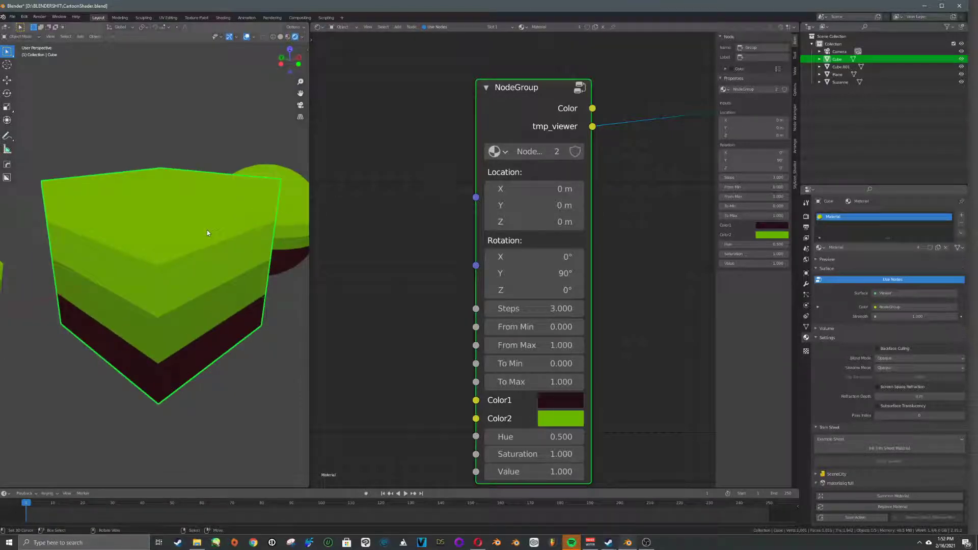
pyautogui.moveTo(207, 233); pyautogui.dragTo(165, 265, button='middle')
pyautogui.scroll(-2, 199, 240)
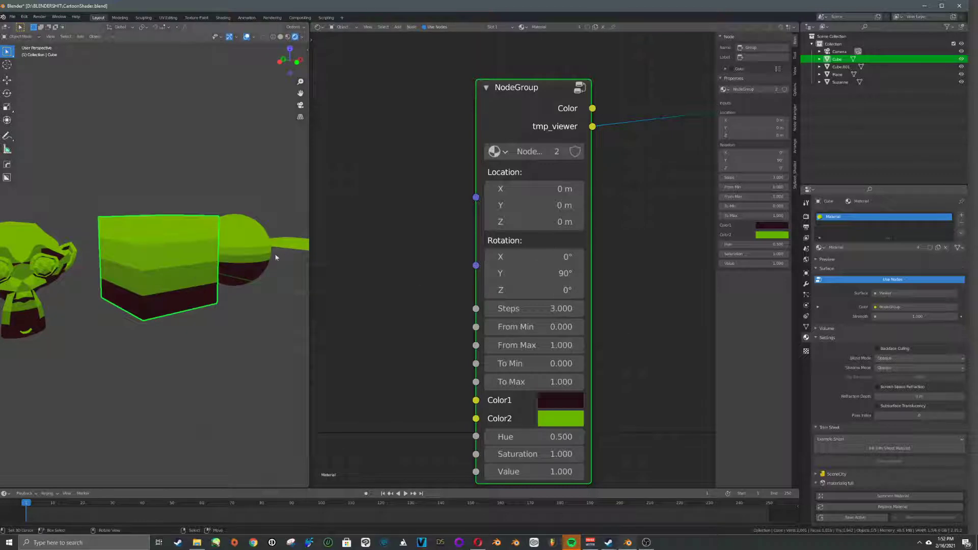
pyautogui.doubleClick(528, 308)
pyautogui.write('10')
pyautogui.press('Return')
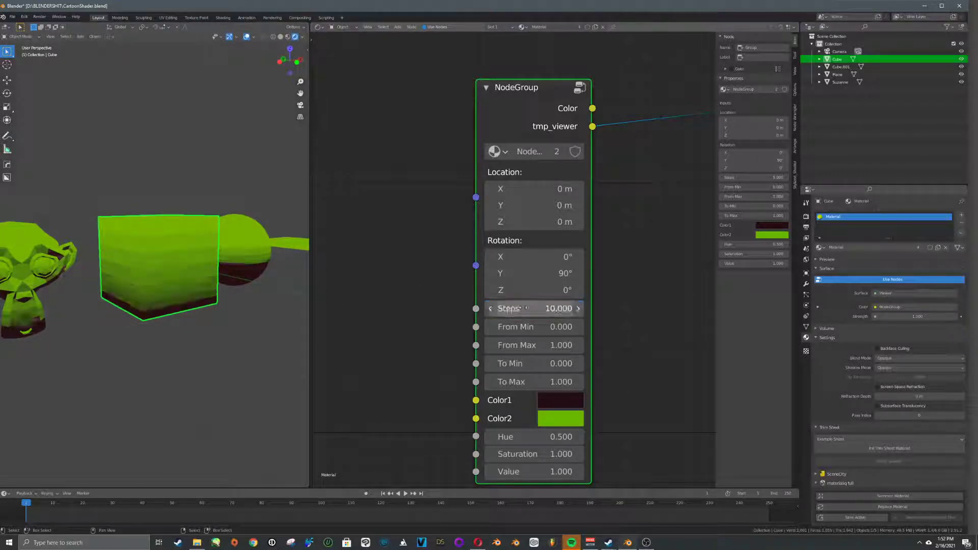
pyautogui.doubleClick(523, 308)
pyautogui.write('15')
pyautogui.press('Return')
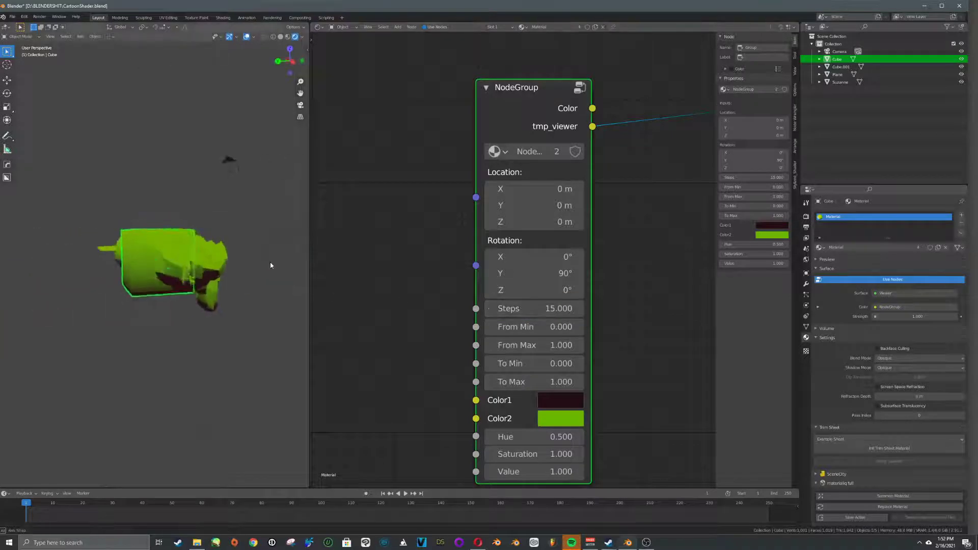
# Set the node group's Steps value to 100 for a smooth gradient.
pyautogui.moveTo(273, 270); pyautogui.dragTo(204, 270, button='middle')
pyautogui.scroll(3, 203, 271)
pyautogui.doubleClick(528, 309)
pyautogui.write('100')
pyautogui.press('Return')
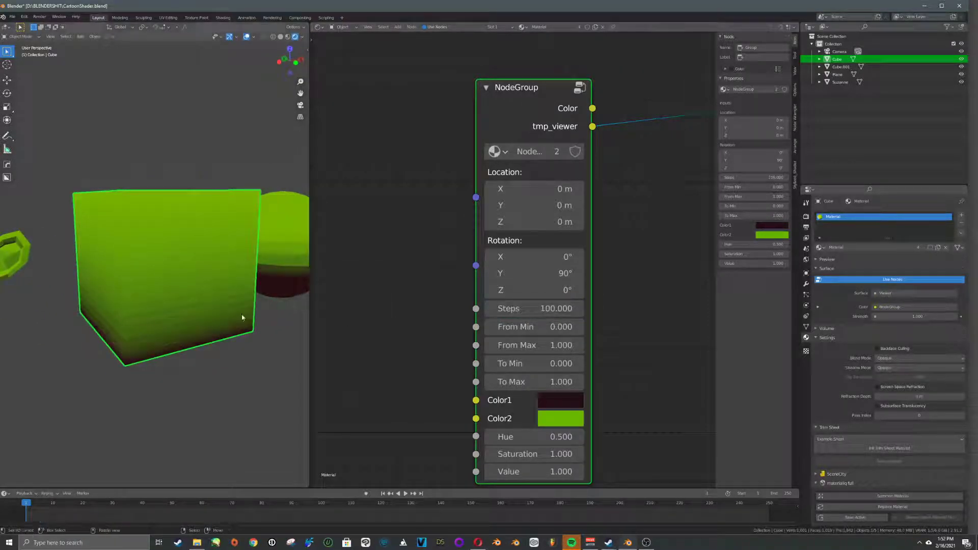
pyautogui.moveTo(234, 316); pyautogui.dragTo(203, 276, button='middle')
pyautogui.scroll(4, 236, 299)
pyautogui.scroll(-3, 233, 303)
pyautogui.scroll(-4, 191, 278)
pyautogui.scroll(-4, 209, 262)
# Lower the node group's Steps value to 5 and then to 3.
pyautogui.doubleClick(529, 308)
pyautogui.write('5')
pyautogui.press('Return')
pyautogui.scroll(2, 235, 281)
pyautogui.doubleClick(537, 308)
pyautogui.write('3')
pyautogui.press('Return')
pyautogui.moveTo(182, 313); pyautogui.dragTo(197, 284, button='middle')
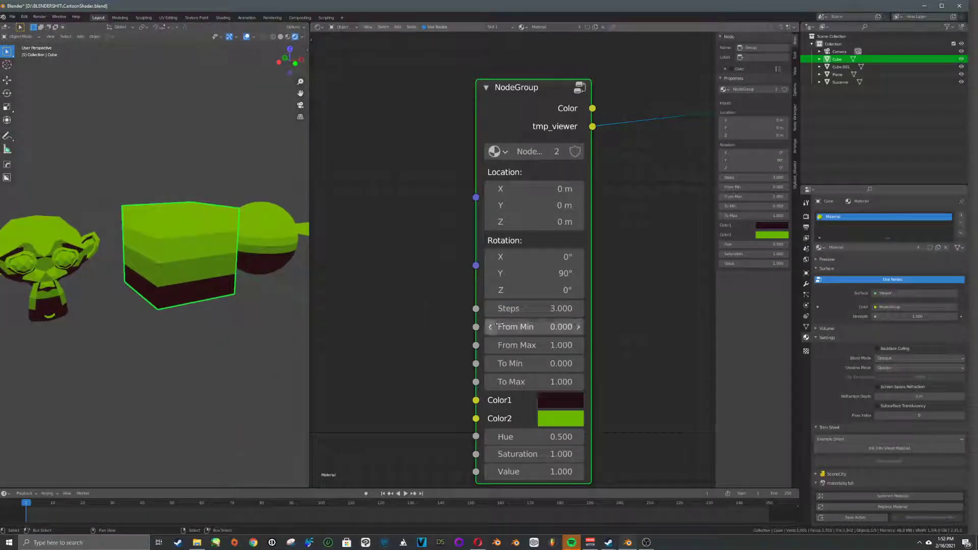
# Test the node group's From range values and reset From Max to 1.
pyautogui.moveTo(524, 325); pyautogui.dragTo(550, 346)
pyautogui.click(535, 345)
pyautogui.write('1')
pyautogui.press('Return')
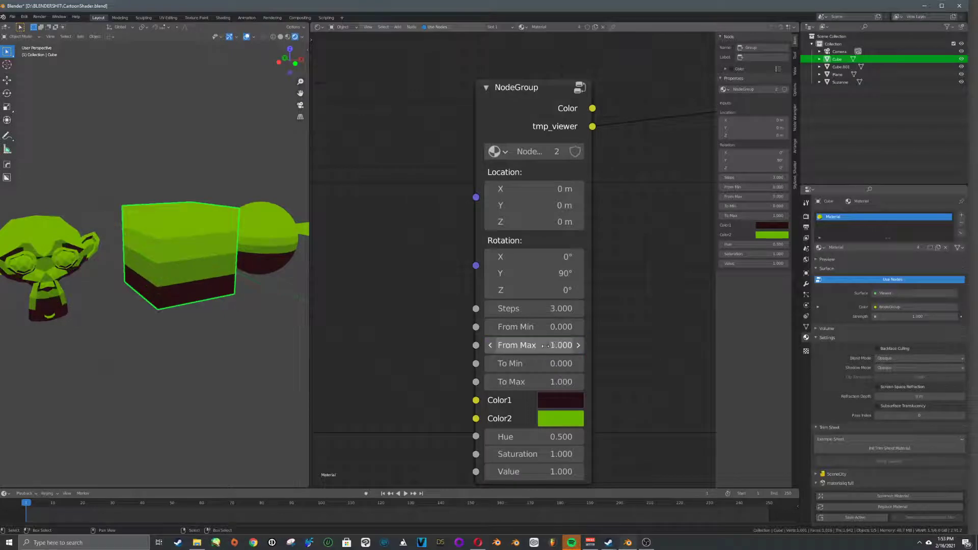
# Test shifting the node group's Hue and reset it to 0.5.
pyautogui.moveTo(608, 391); pyautogui.dragTo(627, 337, button='middle')
pyautogui.moveTo(555, 384)
pyautogui.mouseDown()
pyautogui.moveTo(530, 383)
pyautogui.moveTo(571, 383)
pyautogui.moveTo(546, 384)
pyautogui.moveTo(560, 384)
pyautogui.mouseUp()
pyautogui.click(550, 386)
pyautogui.write('0.5')
pyautogui.press('Return')
# Enter the node group and move its input node and the reroute point clear of the other nodes.
pyautogui.scroll(-8, 587, 358)
pyautogui.press('Tab')
pyautogui.scroll(-5, 546, 303)
pyautogui.scroll(1, 461, 283)
pyautogui.moveTo(461, 283); pyautogui.dragTo(532, 294, button='middle')
pyautogui.moveTo(510, 252); pyautogui.dragTo(365, 252)
pyautogui.scroll(2, 392, 271)
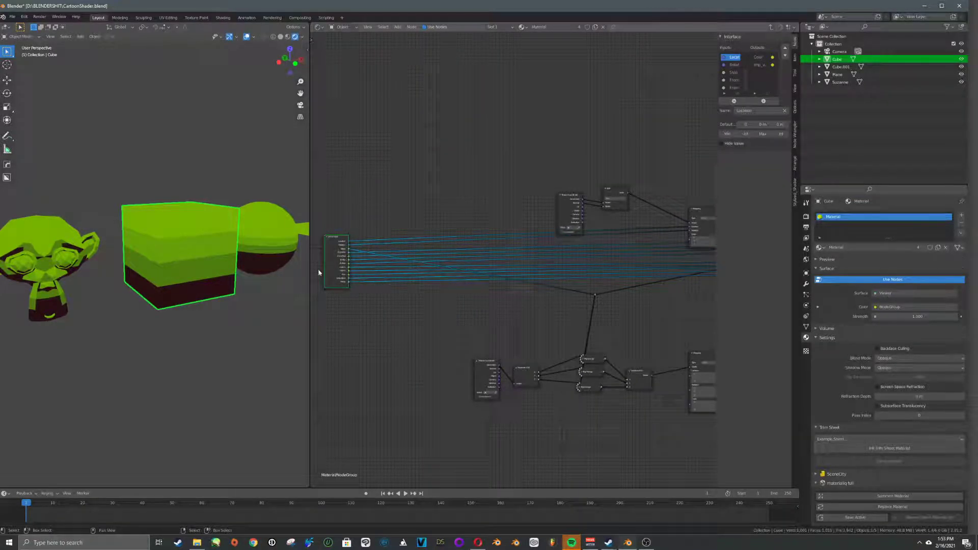
pyautogui.moveTo(517, 275); pyautogui.dragTo(479, 267, button='middle')
pyautogui.moveTo(556, 286); pyautogui.dragTo(505, 306)
# Space out the Texture Coordinate, Add and Mapping nodes inside the group.
pyautogui.moveTo(583, 230); pyautogui.dragTo(571, 304, button='middle')
pyautogui.scroll(7, 571, 316)
pyautogui.moveTo(524, 296); pyautogui.dragTo(552, 262)
pyautogui.moveTo(555, 260); pyautogui.dragTo(472, 257, button='middle')
pyautogui.moveTo(577, 253); pyautogui.dragTo(557, 238)
pyautogui.moveTo(595, 257); pyautogui.dragTo(492, 227, button='middle')
pyautogui.moveTo(466, 192); pyautogui.dragTo(469, 200)
pyautogui.moveTo(693, 270); pyautogui.dragTo(540, 219)
pyautogui.moveTo(417, 235); pyautogui.dragTo(556, 248, button='middle')
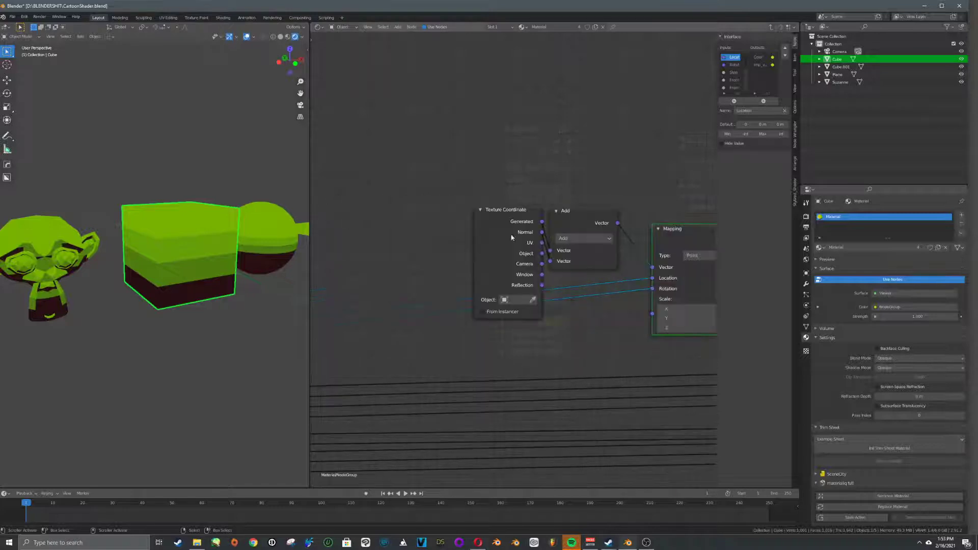
pyautogui.moveTo(506, 234); pyautogui.dragTo(458, 236)
# Preview the Texture Coordinate node's Generated output on the objects in a widened 3D viewport.
pyautogui.moveTo(489, 281); pyautogui.dragTo(516, 327, button='middle')
pyautogui.scroll(2, 516, 328)
pyautogui.scroll(2, 517, 328)
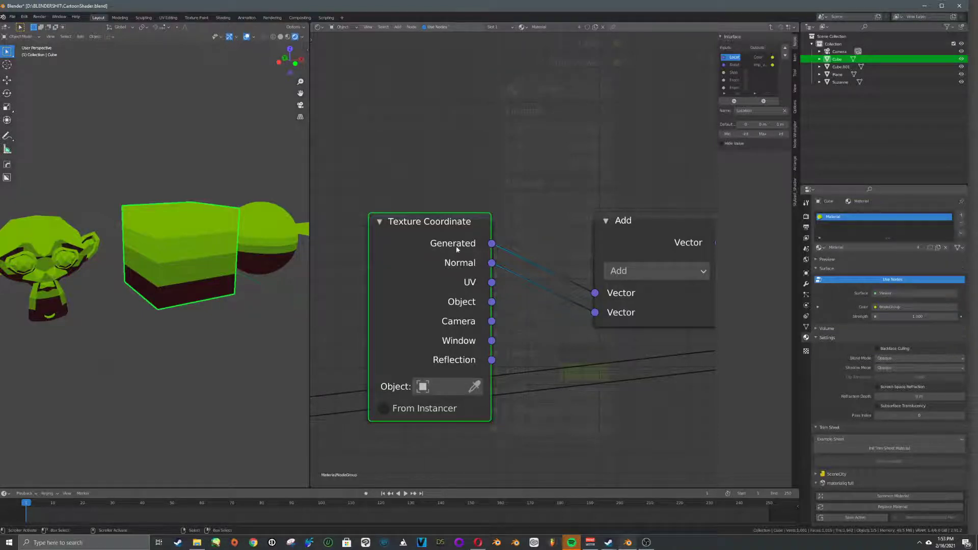
pyautogui.keyDown('ctrl'); pyautogui.keyDown('shift'); pyautogui.click(428, 245); pyautogui.keyUp('shift'); pyautogui.keyUp('ctrl')
pyautogui.keyDown('shift'); pyautogui.moveTo(173, 265); pyautogui.dragTo(207, 267, button='middle'); pyautogui.keyUp('shift')
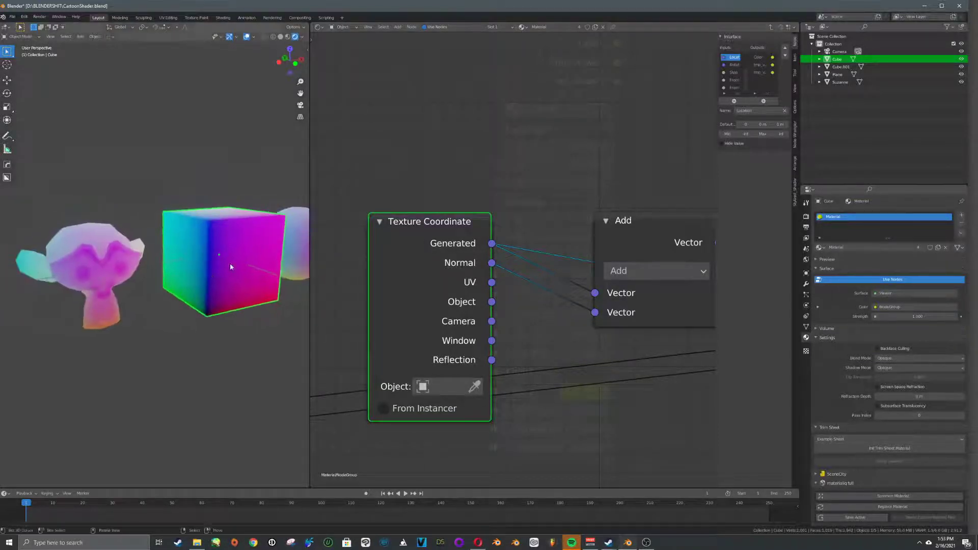
pyautogui.moveTo(309, 260); pyautogui.dragTo(432, 260)
pyautogui.moveTo(355, 261); pyautogui.dragTo(261, 261, button='middle')
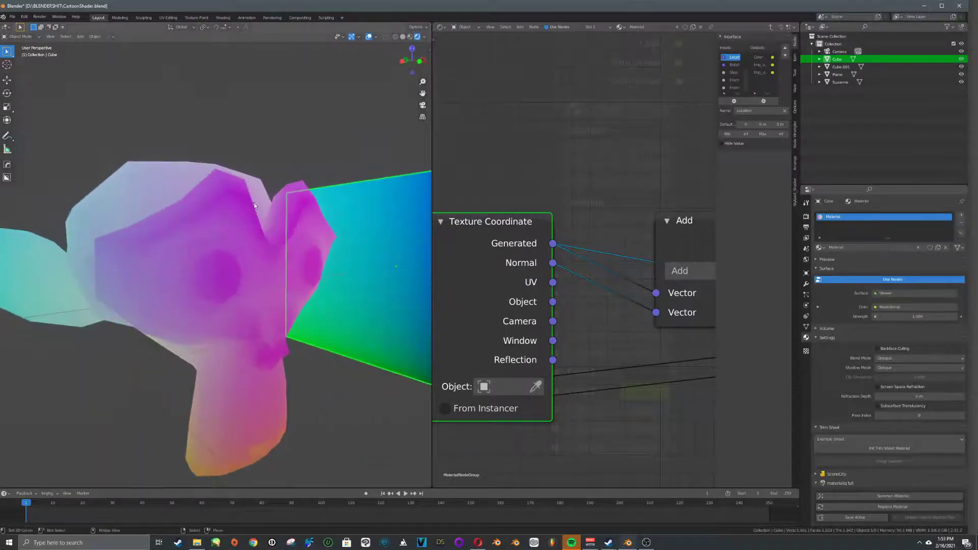
pyautogui.scroll(-5, 265, 201)
pyautogui.moveTo(265, 204); pyautogui.dragTo(227, 292, button='middle')
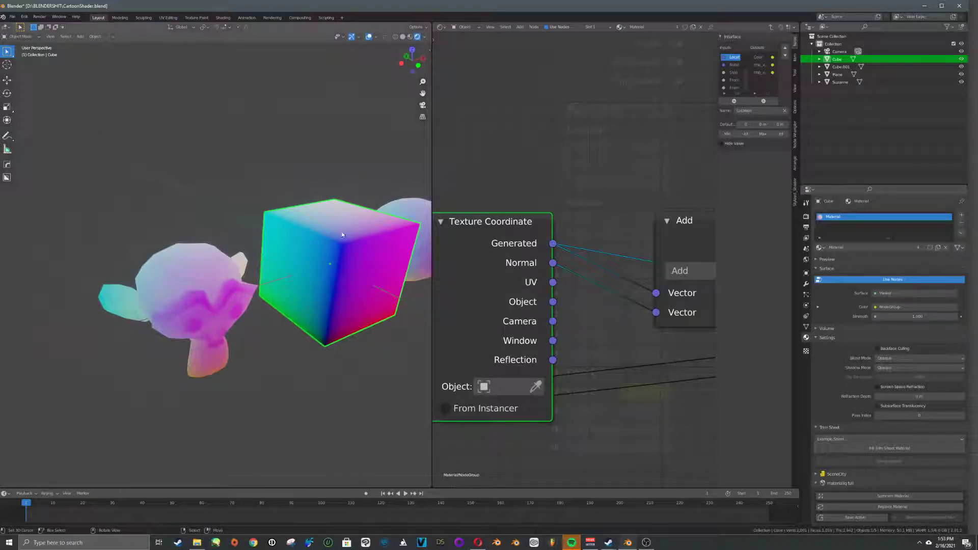
# Preview the Texture Coordinate node's Normal output on the objects.
pyautogui.moveTo(241, 300); pyautogui.dragTo(267, 253, button='middle')
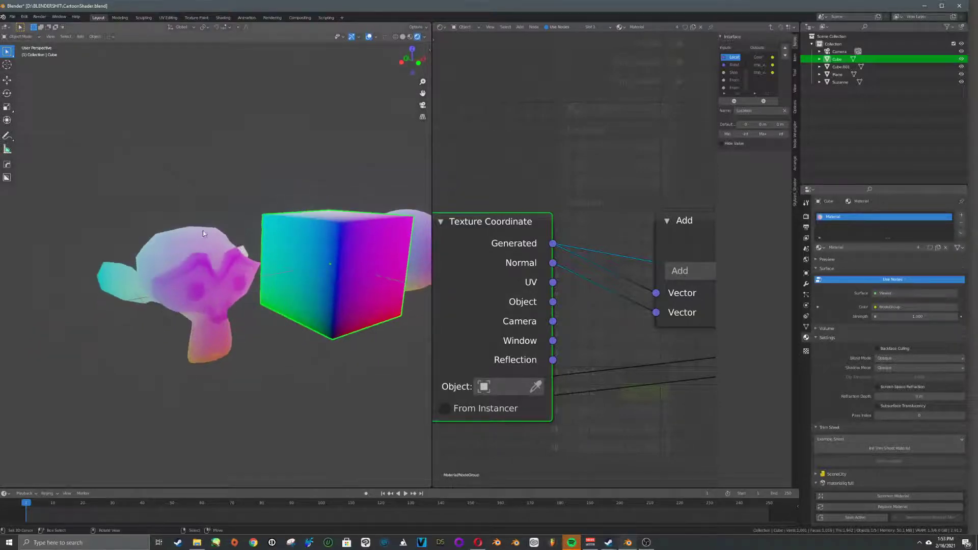
pyautogui.moveTo(201, 231); pyautogui.dragTo(204, 298, button='middle')
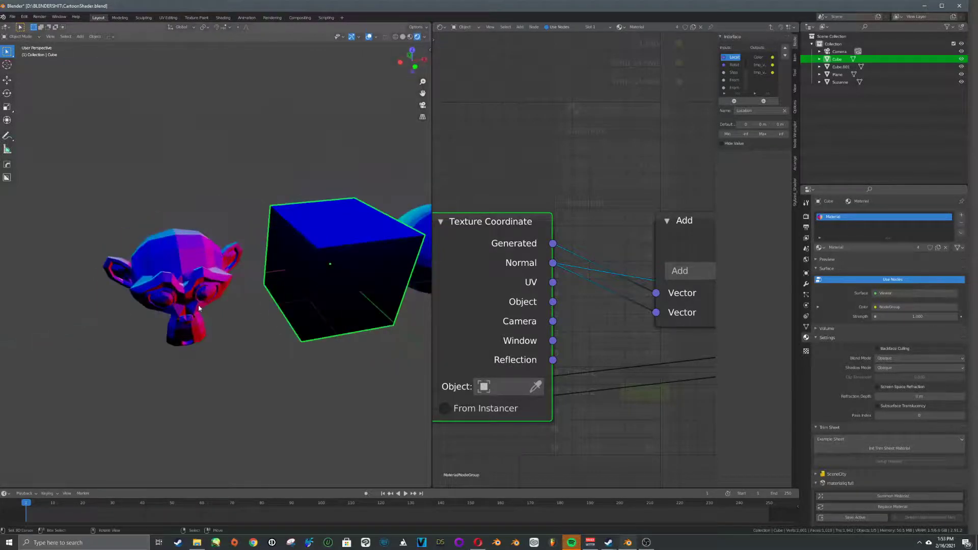
pyautogui.moveTo(385, 236); pyautogui.dragTo(316, 239, button='middle')
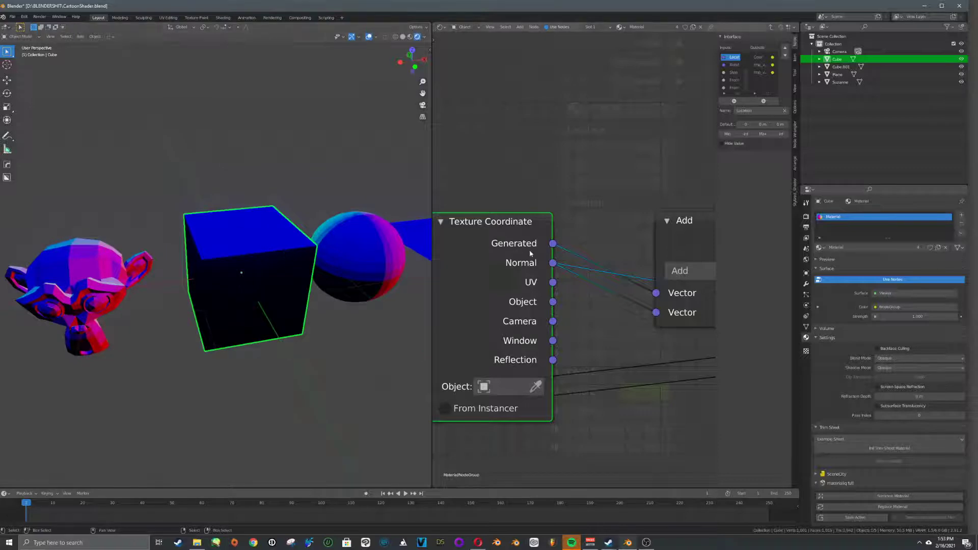
# Preview the Add node's Vector output, which combines the Generated and Normal coordinates.
pyautogui.moveTo(524, 250); pyautogui.dragTo(428, 251, button='middle')
pyautogui.keyDown('ctrl'); pyautogui.keyDown('shift'); pyautogui.click(635, 246); pyautogui.keyUp('shift'); pyautogui.keyUp('ctrl')
pyautogui.moveTo(303, 275); pyautogui.dragTo(333, 280, button='middle')
# Preview the Gradient Texture node's output that follows the Mapping node.
pyautogui.moveTo(700, 272); pyautogui.dragTo(443, 253, button='middle')
pyautogui.scroll(-6, 503, 259)
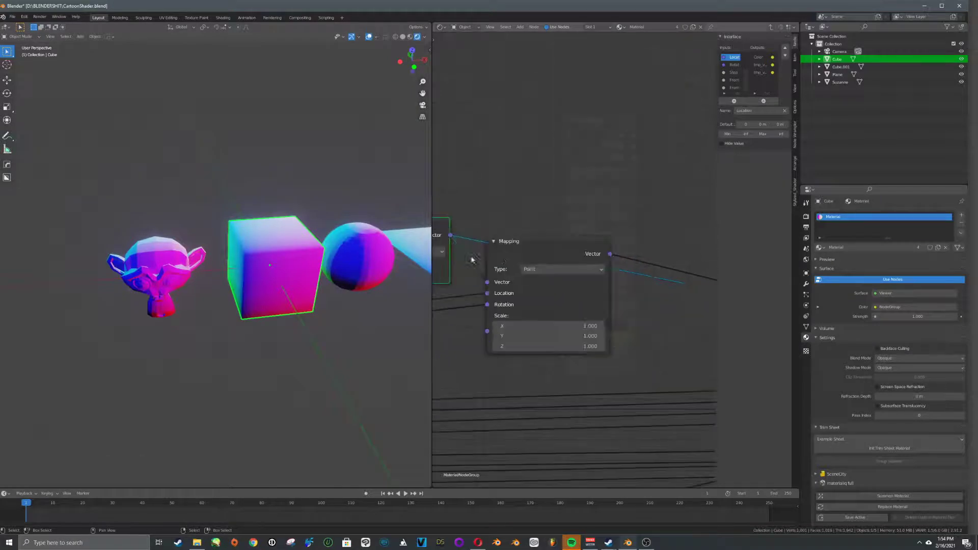
pyautogui.moveTo(696, 271); pyautogui.dragTo(483, 257, button='middle')
pyautogui.scroll(1, 624, 258)
pyautogui.keyDown('ctrl'); pyautogui.keyDown('shift'); pyautogui.click(621, 251); pyautogui.keyUp('shift'); pyautogui.keyUp('ctrl')
pyautogui.moveTo(273, 296)
pyautogui.mouseDown(button='middle')
pyautogui.moveTo(246, 274)
pyautogui.moveTo(214, 272)
pyautogui.moveTo(281, 271)
pyautogui.mouseUp(button='middle')
# Switch the preview back to the Add node's Vector output.
pyautogui.moveTo(450, 280); pyautogui.dragTo(626, 286, button='middle')
pyautogui.moveTo(492, 287); pyautogui.dragTo(790, 286, button='middle')
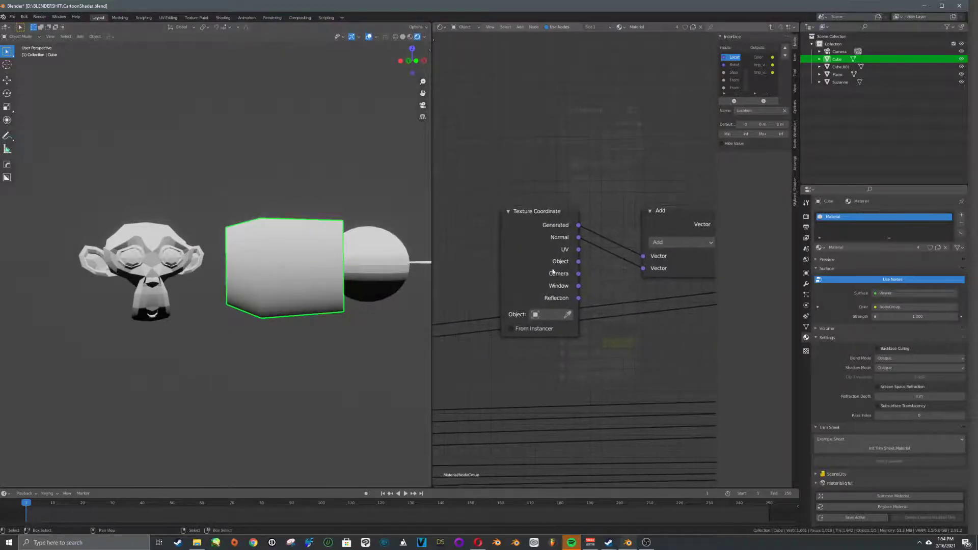
pyautogui.moveTo(564, 268); pyautogui.dragTo(521, 279, button='middle')
pyautogui.keyDown('ctrl'); pyautogui.keyDown('shift'); pyautogui.click(646, 274); pyautogui.keyUp('shift'); pyautogui.keyUp('ctrl')
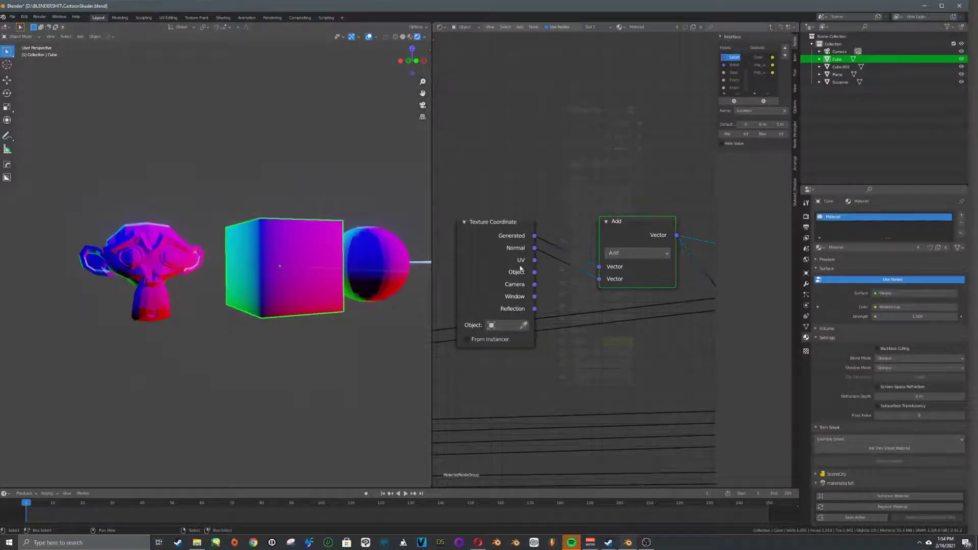
# Switch the preview to the Gradient Texture node again and examine its shading on the monkey head.
pyautogui.moveTo(625, 276); pyautogui.dragTo(490, 275, button='middle')
pyautogui.scroll(-5, 490, 274)
pyautogui.moveTo(590, 279); pyautogui.dragTo(471, 277, button='middle')
pyautogui.keyDown('ctrl'); pyautogui.keyDown('shift'); pyautogui.click(668, 261); pyautogui.keyUp('shift'); pyautogui.keyUp('ctrl')
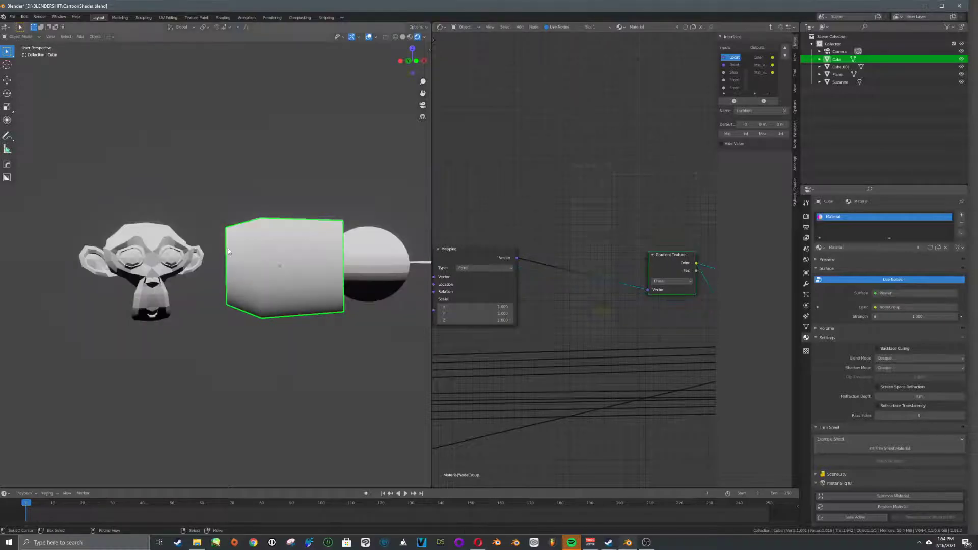
pyautogui.moveTo(216, 251)
pyautogui.mouseDown(button='middle')
pyautogui.moveTo(292, 264)
pyautogui.moveTo(244, 273)
pyautogui.moveTo(161, 210)
pyautogui.moveTo(198, 246)
pyautogui.mouseUp(button='middle')
pyautogui.scroll(3, 241, 274)
pyautogui.scroll(-2, 179, 248)
pyautogui.moveTo(211, 284); pyautogui.dragTo(146, 265, button='middle')
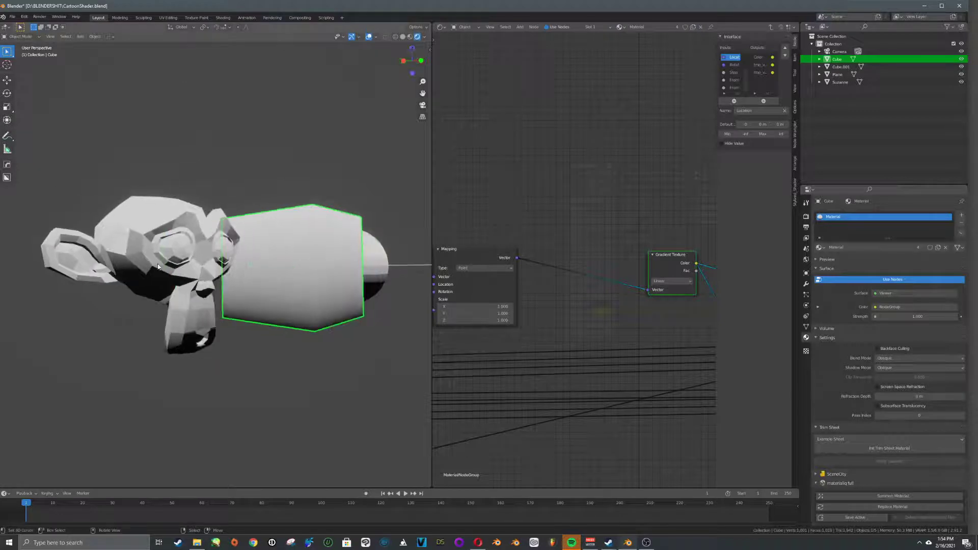
# Connect the Texture Coordinate's Generated output directly to the Mapping node's Vector input, bypassing the Add node.
pyautogui.moveTo(545, 280); pyautogui.dragTo(682, 284, button='middle')
pyautogui.scroll(1, 585, 280)
pyautogui.moveTo(537, 257); pyautogui.dragTo(633, 282)
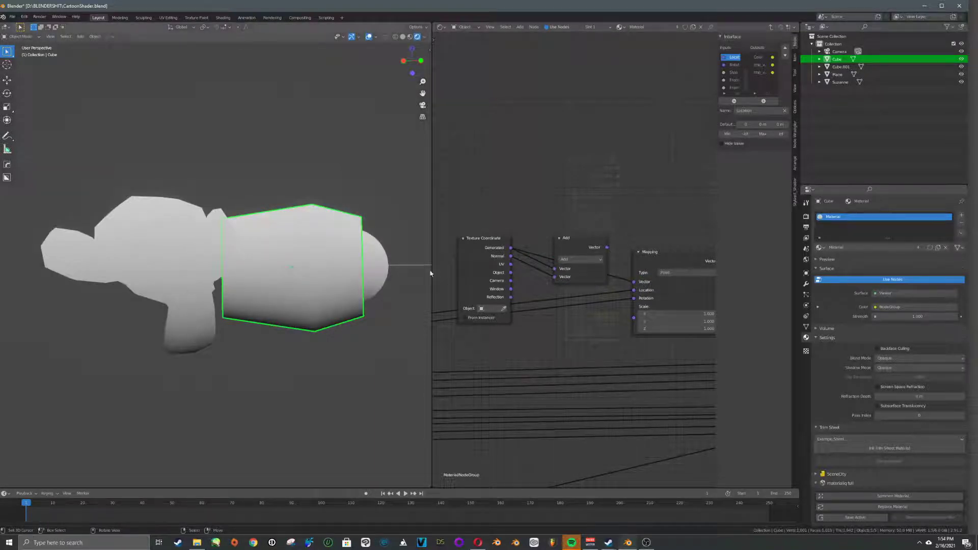
# Try the Texture Coordinate's Normal output and its Generated output directly in the Mapping node's Vector input.
pyautogui.moveTo(510, 257); pyautogui.dragTo(635, 282)
pyautogui.moveTo(333, 260)
pyautogui.mouseDown(button='middle')
pyautogui.moveTo(330, 273)
pyautogui.moveTo(306, 275)
pyautogui.mouseUp(button='middle')
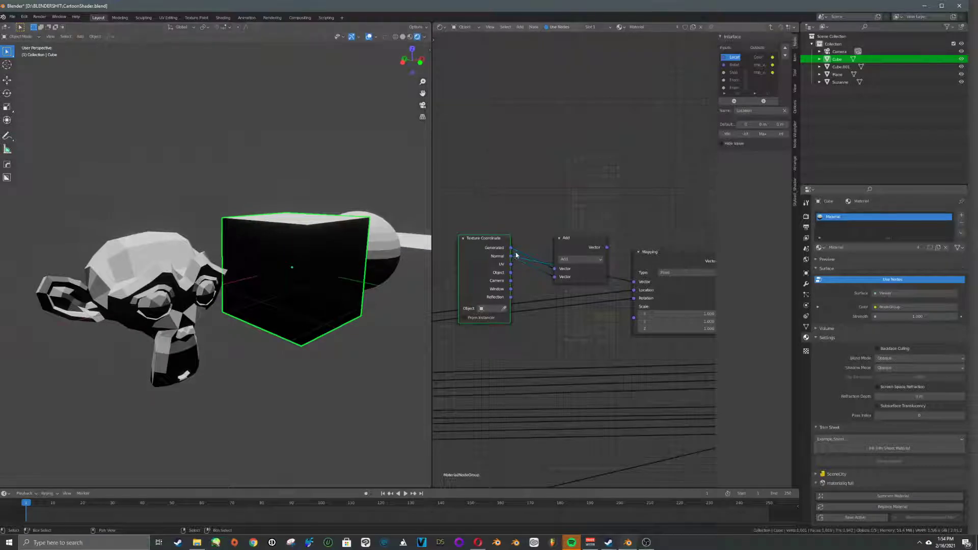
pyautogui.moveTo(511, 248); pyautogui.dragTo(633, 282)
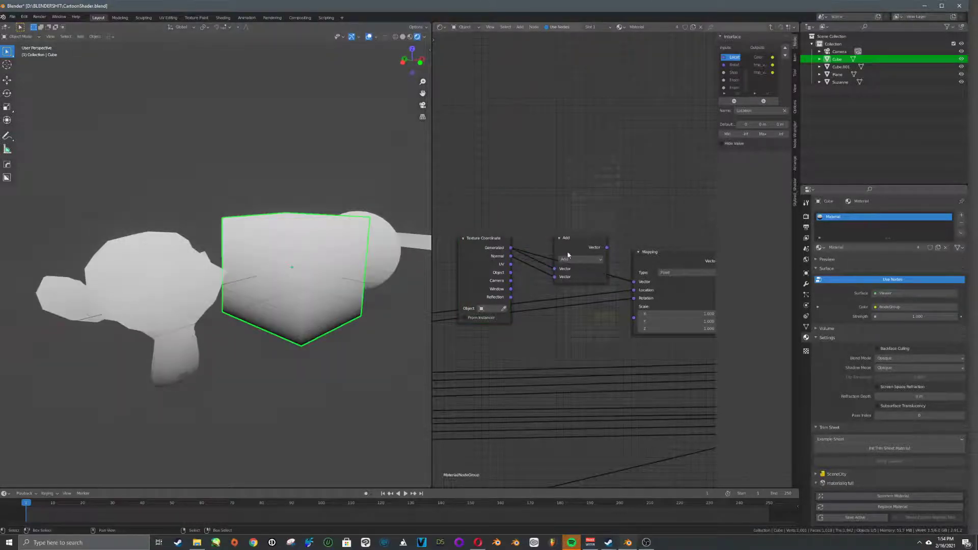
# Reconnect the Add node's Vector output to the Mapping node's Vector input.
pyautogui.moveTo(607, 248); pyautogui.dragTo(634, 282)
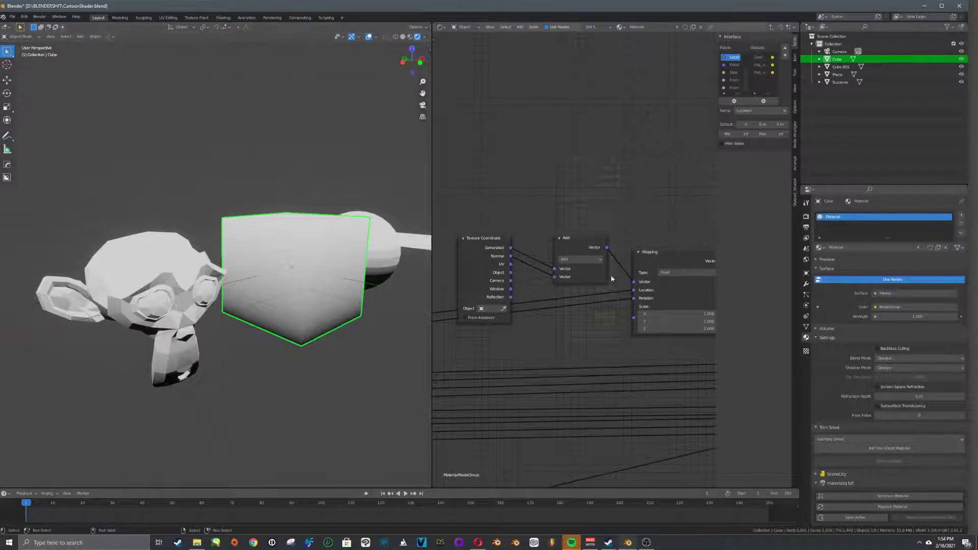
pyautogui.moveTo(599, 279); pyautogui.dragTo(589, 274)
pyautogui.scroll(2, 566, 245)
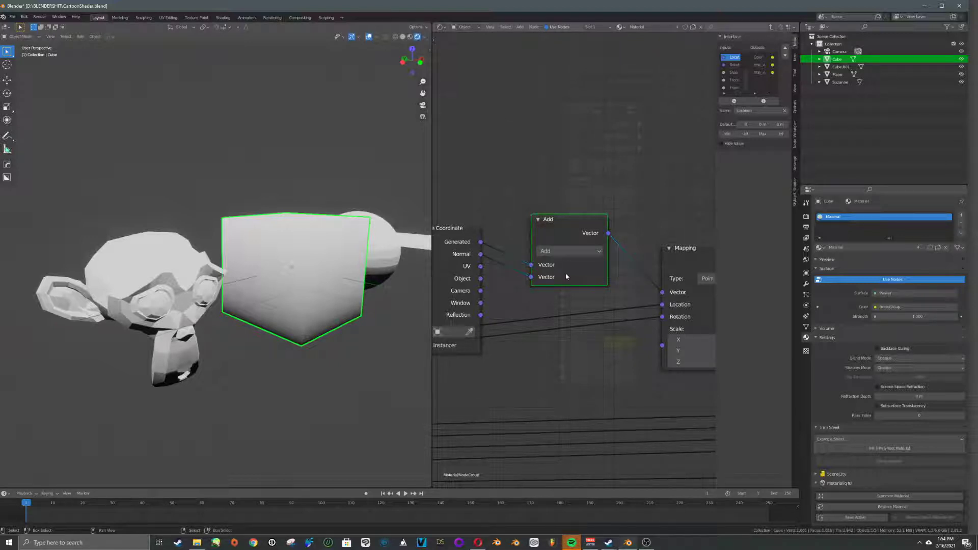
pyautogui.moveTo(567, 275); pyautogui.dragTo(483, 266, button='middle')
pyautogui.moveTo(280, 288); pyautogui.dragTo(229, 281, button='middle')
# Preview the Result output of the Stepped Linear Map Range node that follows the Gradient Texture.
pyautogui.scroll(-5, 606, 298)
pyautogui.moveTo(646, 299); pyautogui.dragTo(601, 306, button='middle')
pyautogui.moveTo(612, 273); pyautogui.dragTo(530, 275)
pyautogui.moveTo(536, 277); pyautogui.dragTo(504, 263, button='middle')
pyautogui.scroll(-2, 504, 264)
pyautogui.moveTo(629, 285); pyautogui.dragTo(560, 277)
pyautogui.scroll(4, 547, 267)
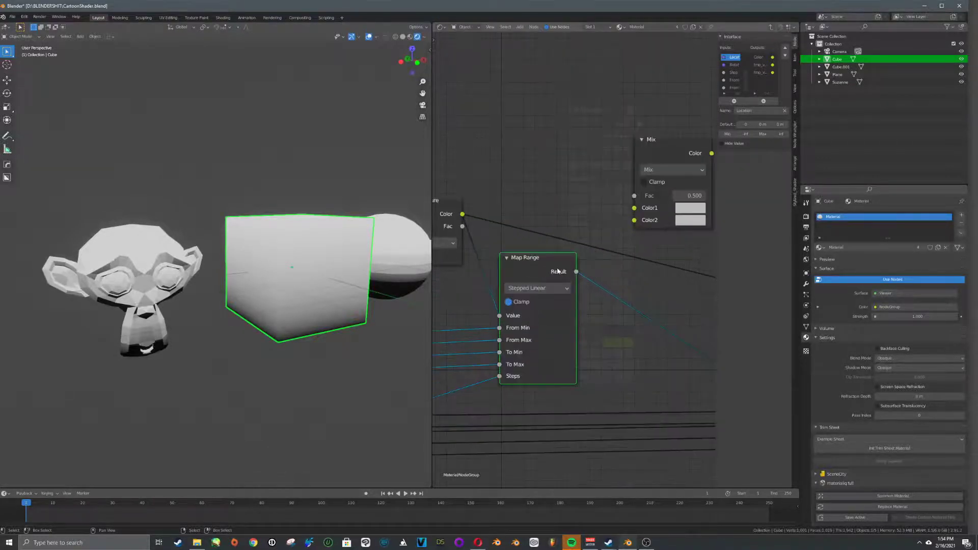
pyautogui.keyDown('ctrl'); pyautogui.keyDown('shift'); pyautogui.click(543, 269); pyautogui.keyUp('shift'); pyautogui.keyUp('ctrl')
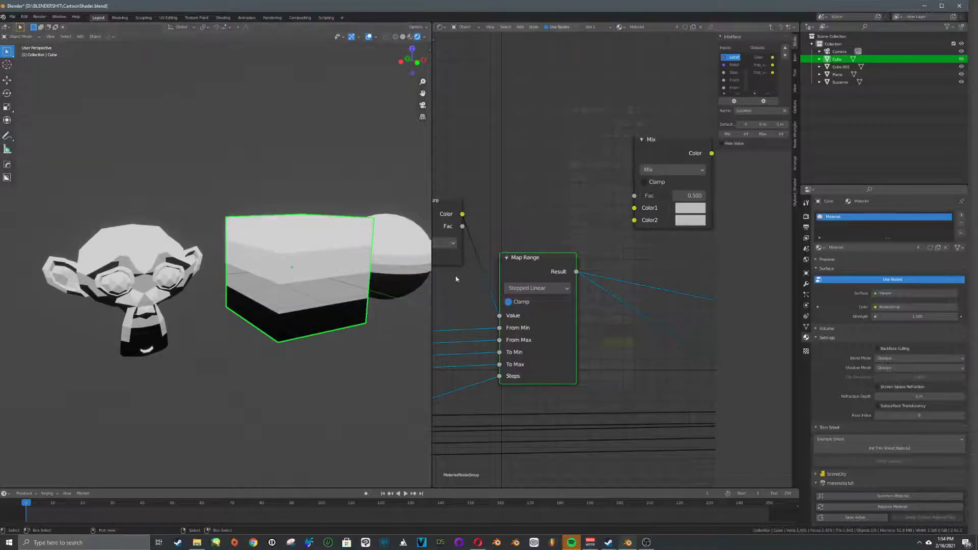
pyautogui.moveTo(503, 265); pyautogui.dragTo(587, 272, button='middle')
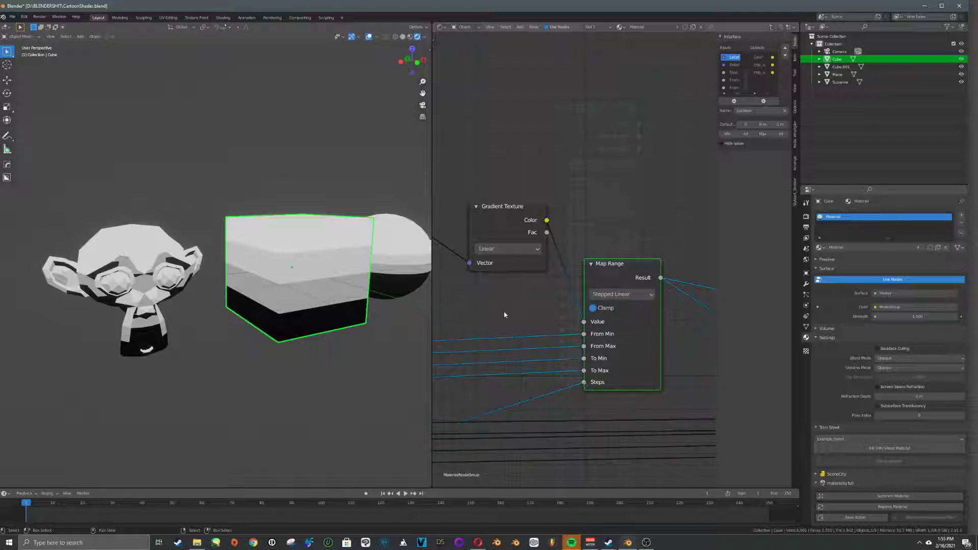
# Split the node editor into two stacked editors and exit the node group in the upper one to show its parameters.
pyautogui.scroll(-3, 512, 315)
pyautogui.moveTo(799, 24); pyautogui.dragTo(753, 228)
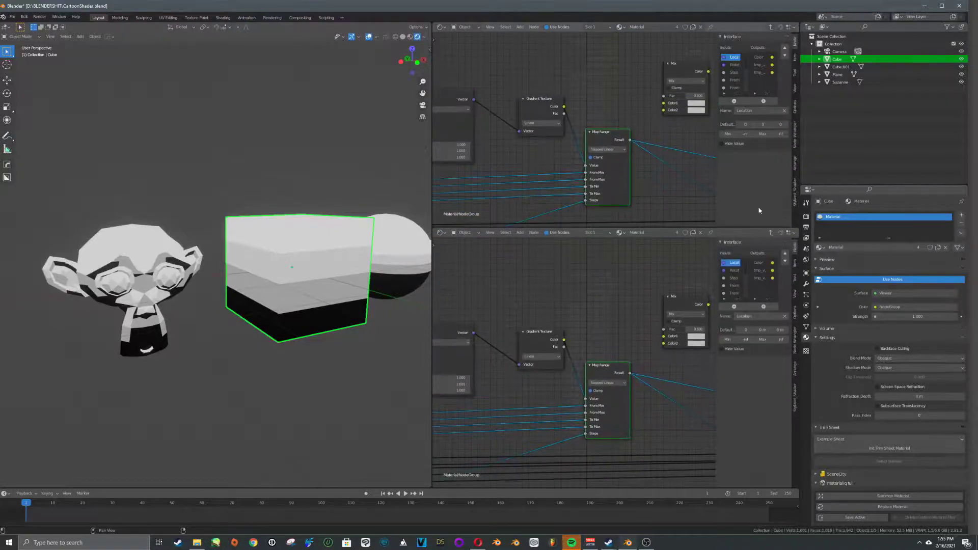
pyautogui.press('Tab')
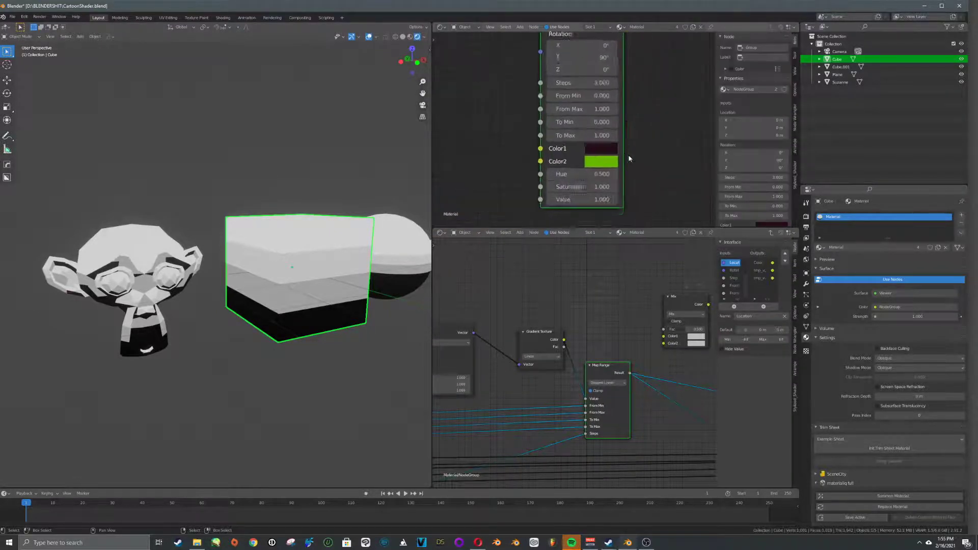
pyautogui.keyDown('shift'); pyautogui.scroll(3, 637, 153); pyautogui.keyUp('shift')
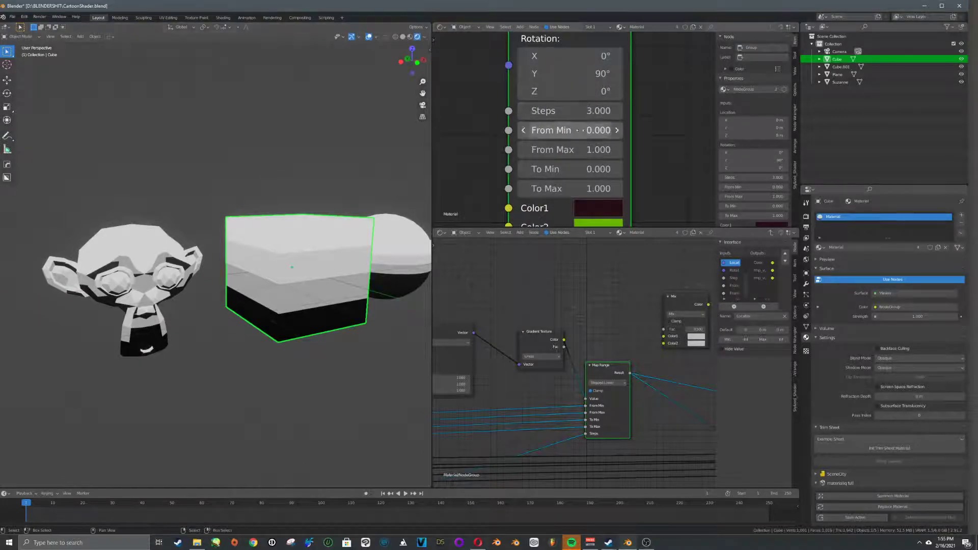
pyautogui.moveTo(585, 111)
pyautogui.mouseDown()
pyautogui.moveTo(642, 111)
pyautogui.moveTo(549, 111)
pyautogui.mouseUp()
# Enlarge the lower node editor at the expense of the upper one and widen both into the 3D viewport's area.
pyautogui.moveTo(652, 391); pyautogui.dragTo(565, 345, button='middle')
pyautogui.scroll(7, 565, 345)
pyautogui.moveTo(658, 228); pyautogui.dragTo(658, 69)
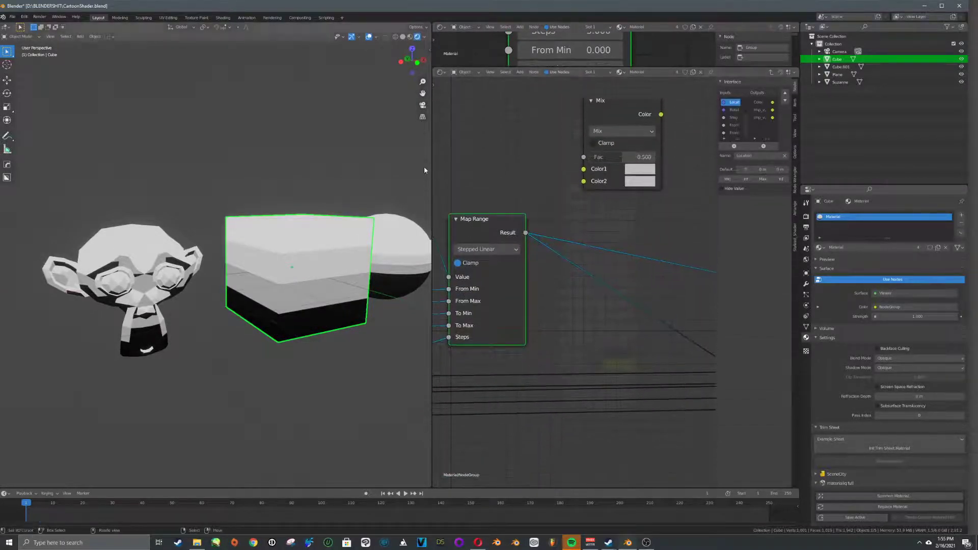
pyautogui.moveTo(432, 168); pyautogui.dragTo(334, 173)
# Delete the unconnected Mix node near the Map Range node.
pyautogui.scroll(-2, 483, 189)
pyautogui.moveTo(483, 189); pyautogui.dragTo(548, 261, button='middle')
pyautogui.click(625, 219)
pyautogui.press('x')
# Toggle the Map Range node's Clamp option off and on repeatedly to compare the shading on the objects.
pyautogui.moveTo(560, 335); pyautogui.dragTo(611, 254, button='middle')
pyautogui.scroll(5, 611, 254)
pyautogui.click(523, 235)
pyautogui.click(524, 236)
pyautogui.click(517, 238)
pyautogui.click(515, 238)
pyautogui.click(516, 238)
pyautogui.click(516, 238)
pyautogui.click(516, 237)
pyautogui.click(516, 238)
pyautogui.click(514, 237)
pyautogui.scroll(4, 189, 260)
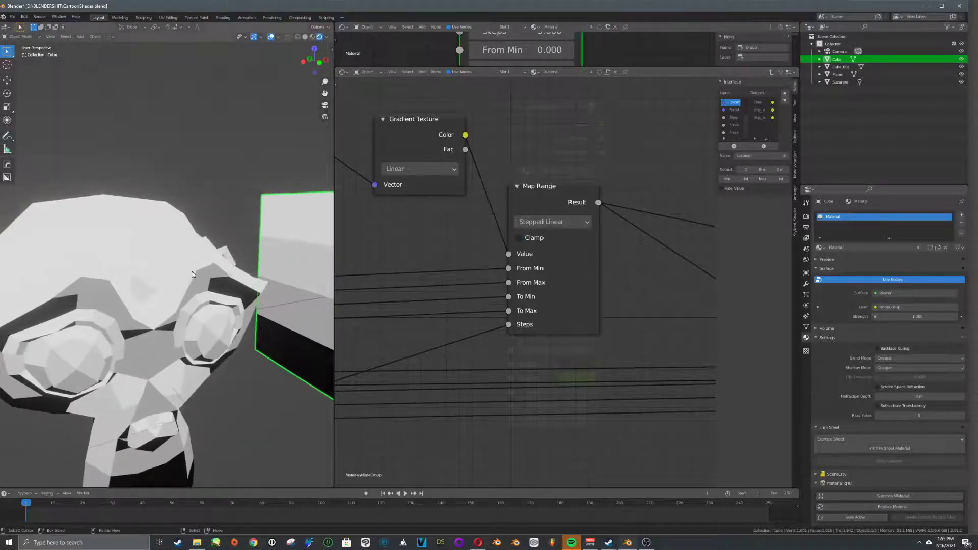
pyautogui.click(521, 240)
pyautogui.click(519, 239)
pyautogui.click(520, 239)
pyautogui.click(519, 238)
pyautogui.click(520, 238)
pyautogui.click(520, 238)
pyautogui.click(520, 238)
pyautogui.click(519, 238)
pyautogui.click(519, 238)
pyautogui.scroll(-4, 162, 285)
pyautogui.scroll(4, 162, 284)
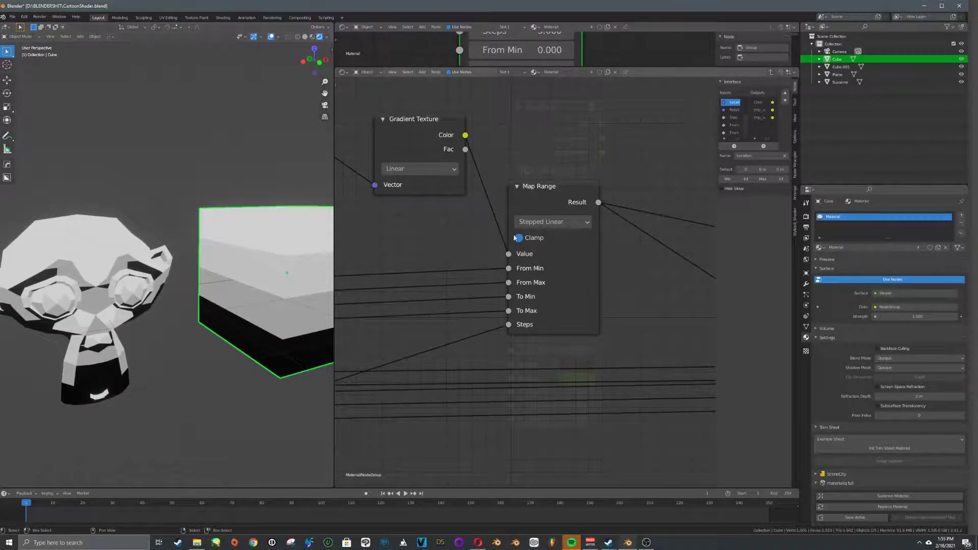
# Preview the Mix node's Color output and compare it with the Map Range node's Result output.
pyautogui.click(580, 273)
pyautogui.scroll(-2, 611, 283)
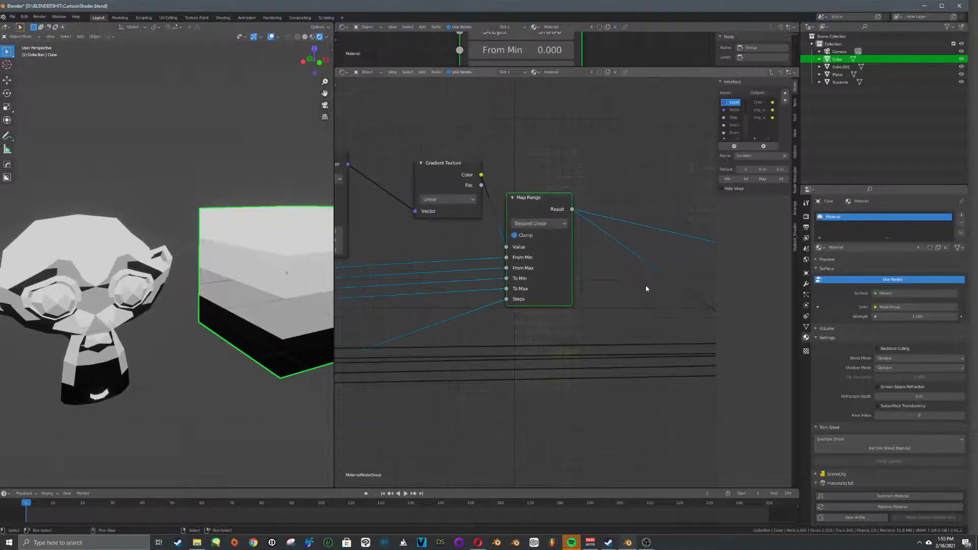
pyautogui.moveTo(677, 295); pyautogui.dragTo(487, 256, button='middle')
pyautogui.moveTo(417, 238); pyautogui.dragTo(481, 238, button='middle')
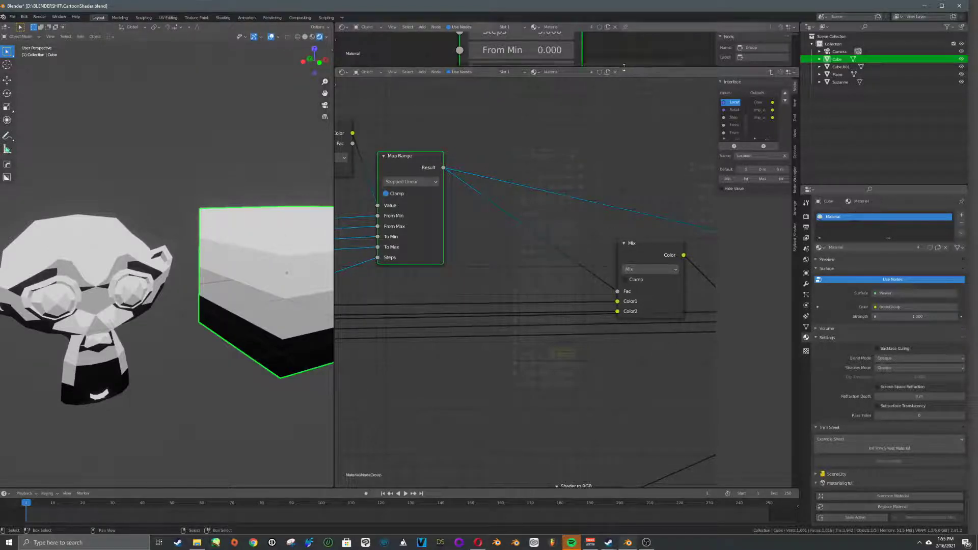
pyautogui.keyDown('ctrl'); pyautogui.keyDown('shift'); pyautogui.click(652, 257); pyautogui.keyUp('shift'); pyautogui.keyUp('ctrl')
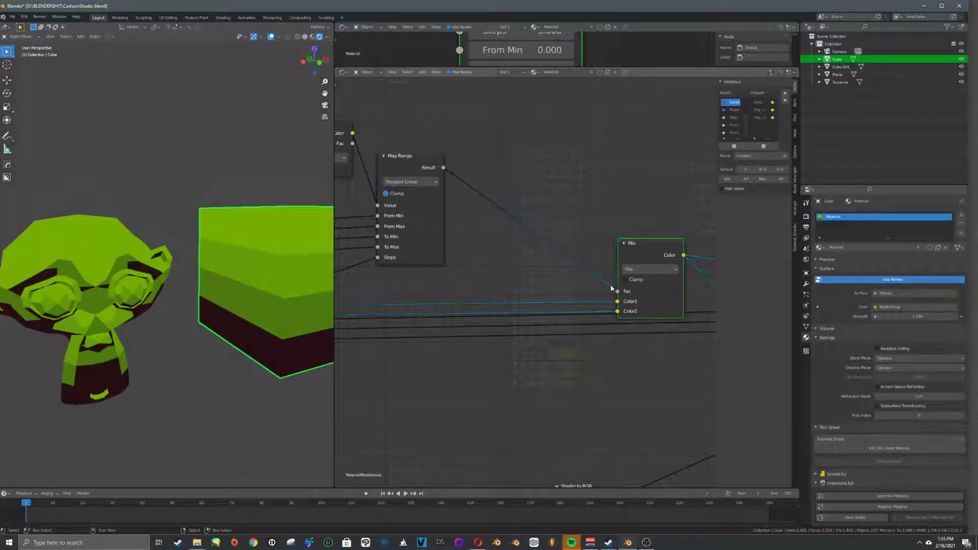
pyautogui.moveTo(611, 285); pyautogui.dragTo(617, 291)
pyautogui.keyDown('ctrl'); pyautogui.keyDown('shift'); pyautogui.click(441, 169); pyautogui.keyUp('shift'); pyautogui.keyUp('ctrl')
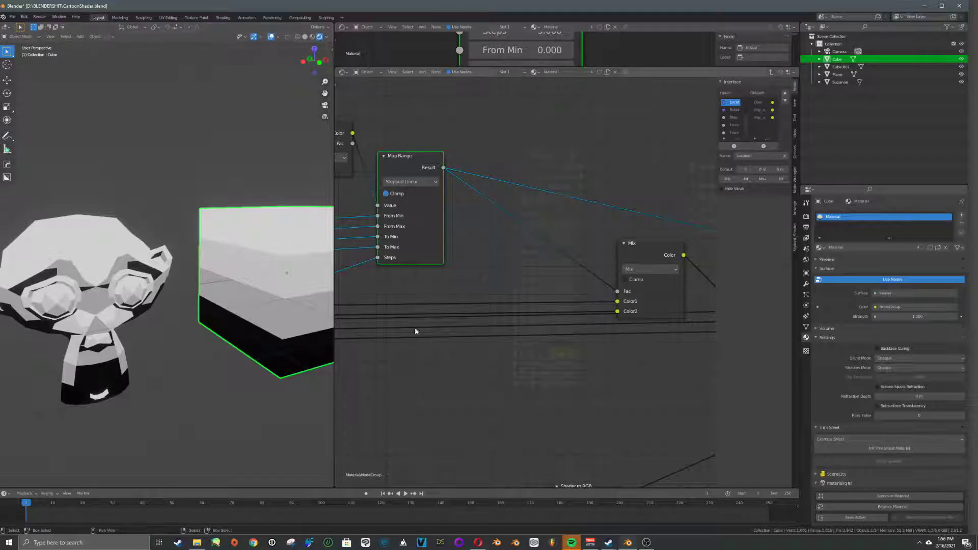
pyautogui.keyDown('ctrl'); pyautogui.keyDown('shift'); pyautogui.click(659, 289); pyautogui.keyUp('shift'); pyautogui.keyUp('ctrl')
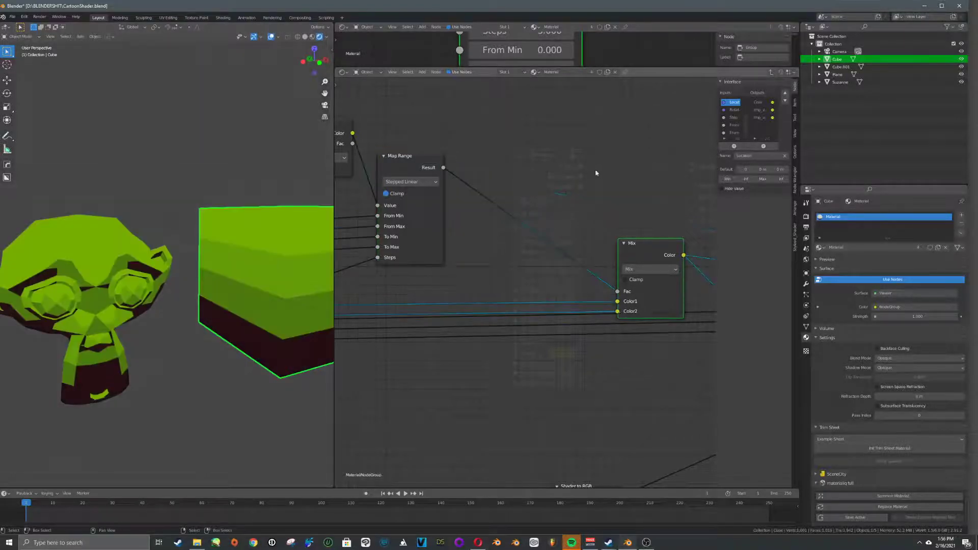
# Enlarge the upper node editor and change the group node's Color1 to dark blue.
pyautogui.moveTo(644, 66); pyautogui.dragTo(631, 192)
pyautogui.scroll(-5, 615, 158)
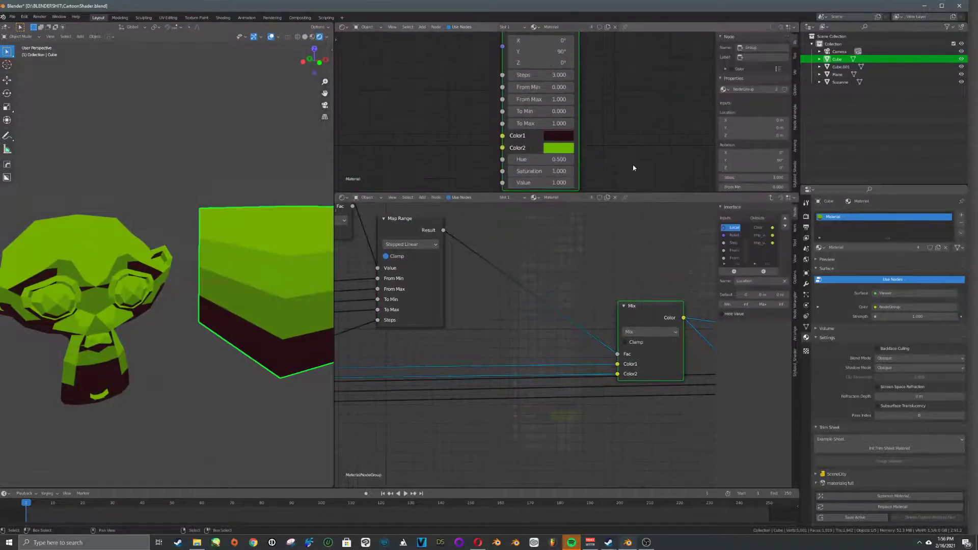
pyautogui.click(569, 138)
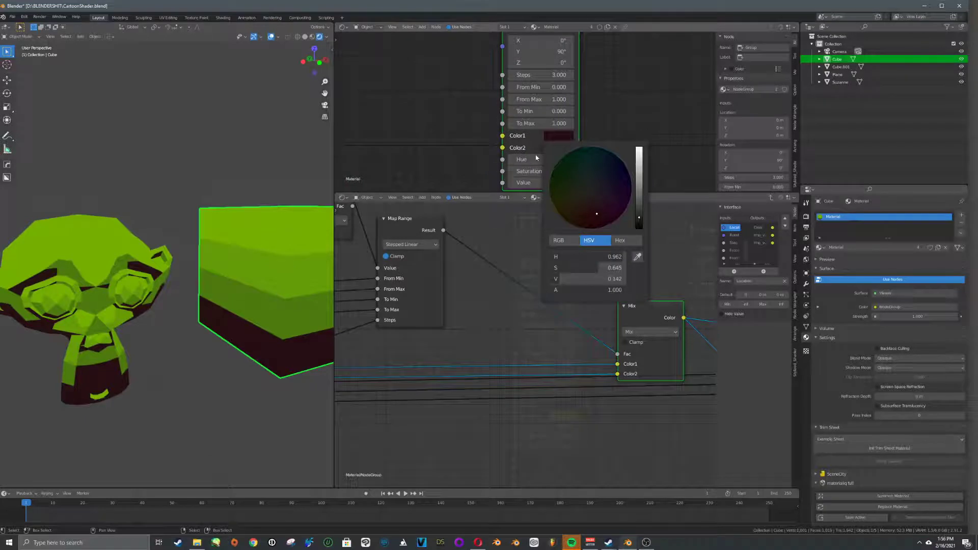
pyautogui.click(557, 136)
pyautogui.moveTo(625, 173)
pyautogui.mouseDown()
pyautogui.moveTo(604, 153)
pyautogui.moveTo(603, 214)
pyautogui.moveTo(589, 205)
pyautogui.moveTo(593, 179)
pyautogui.moveTo(639, 148)
pyautogui.moveTo(639, 228)
pyautogui.mouseUp()
pyautogui.moveTo(607, 152)
pyautogui.mouseDown()
pyautogui.moveTo(620, 173)
pyautogui.moveTo(607, 166)
pyautogui.mouseUp()
pyautogui.moveTo(640, 210); pyautogui.dragTo(639, 197)
pyautogui.moveTo(613, 167); pyautogui.dragTo(626, 170)
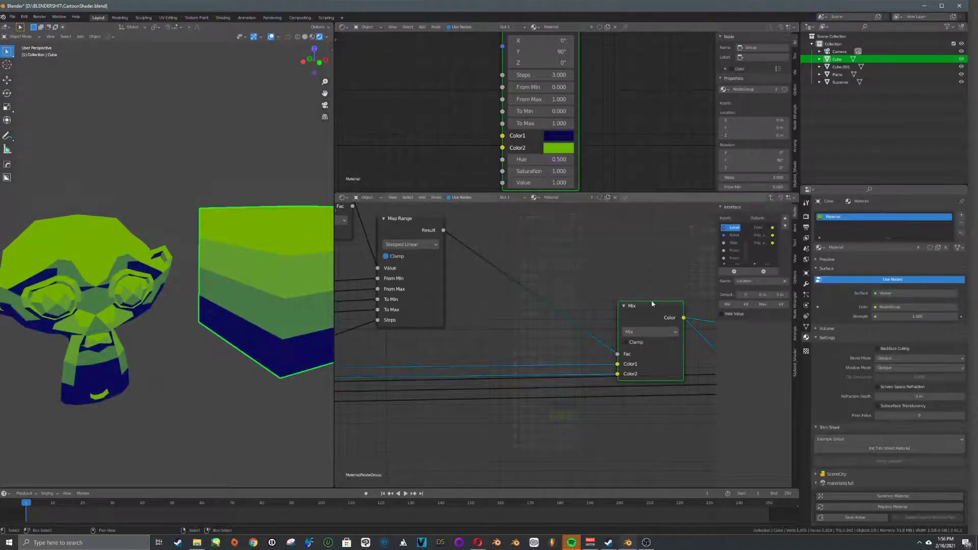
# Move the Color Dodge node slightly closer to the Mix node.
pyautogui.moveTo(683, 313)
pyautogui.mouseDown(button='middle')
pyautogui.moveTo(520, 250)
pyautogui.moveTo(521, 284)
pyautogui.mouseUp(button='middle')
pyautogui.scroll(-6, 520, 284)
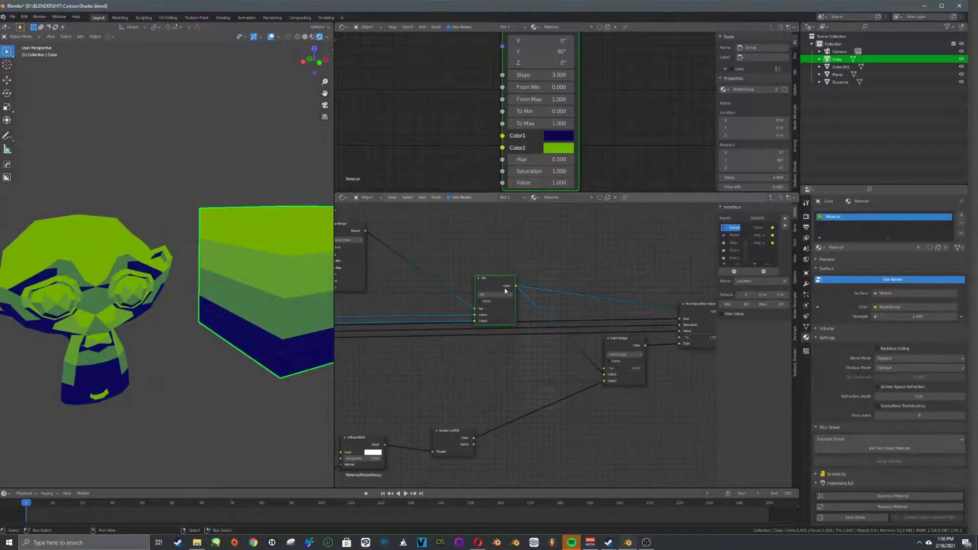
pyautogui.moveTo(562, 313)
pyautogui.mouseDown(button='middle')
pyautogui.moveTo(571, 241)
pyautogui.moveTo(555, 277)
pyautogui.mouseUp(button='middle')
pyautogui.scroll(4, 572, 242)
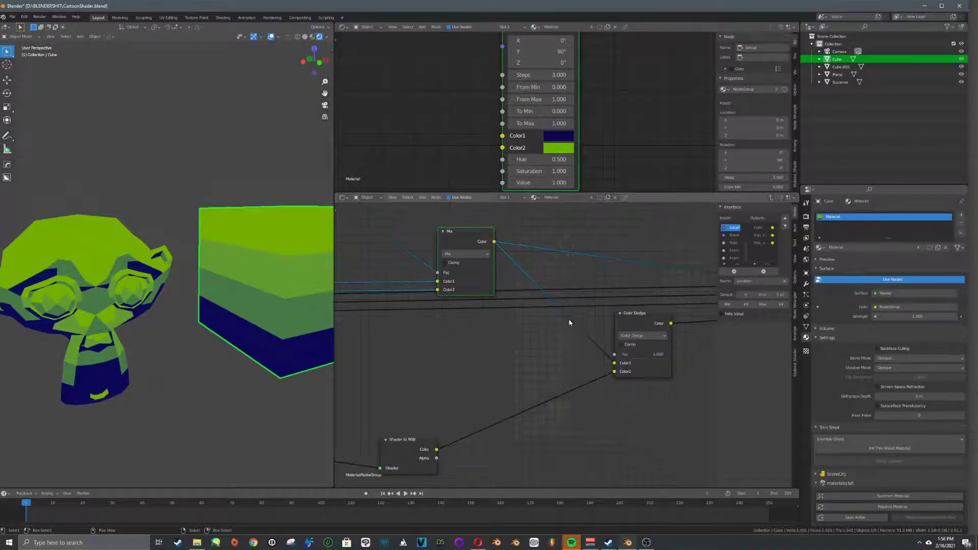
pyautogui.moveTo(630, 329); pyautogui.dragTo(618, 324)
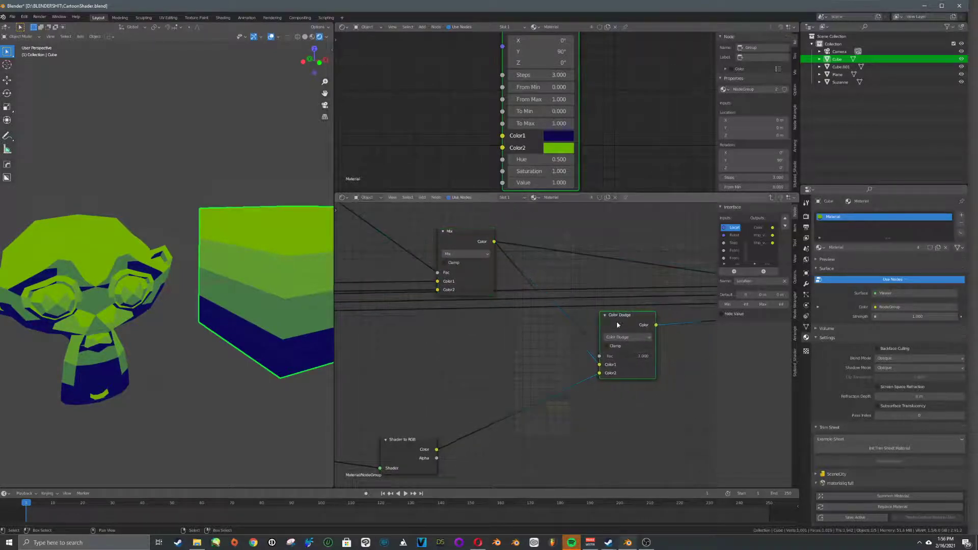
# Rearrange the nodes feeding the Color Dodge branch, placing the Texture Coordinate node beside Separate XYZ.
pyautogui.moveTo(436, 376); pyautogui.dragTo(565, 310, button='middle')
pyautogui.moveTo(505, 349)
pyautogui.mouseDown(button='middle')
pyautogui.moveTo(578, 325)
pyautogui.moveTo(619, 288)
pyautogui.mouseUp(button='middle')
pyautogui.moveTo(454, 378); pyautogui.dragTo(636, 295, button='middle')
pyautogui.scroll(-4, 636, 296)
pyautogui.moveTo(490, 324); pyautogui.dragTo(591, 320, button='middle')
pyautogui.moveTo(599, 317); pyautogui.dragTo(646, 293)
pyautogui.moveTo(579, 264); pyautogui.dragTo(503, 356)
pyautogui.press('g')
pyautogui.click(566, 345)
pyautogui.moveTo(393, 316); pyautogui.dragTo(469, 304)
pyautogui.moveTo(344, 308); pyautogui.dragTo(448, 306, button='middle')
pyautogui.moveTo(448, 306); pyautogui.dragTo(545, 307)
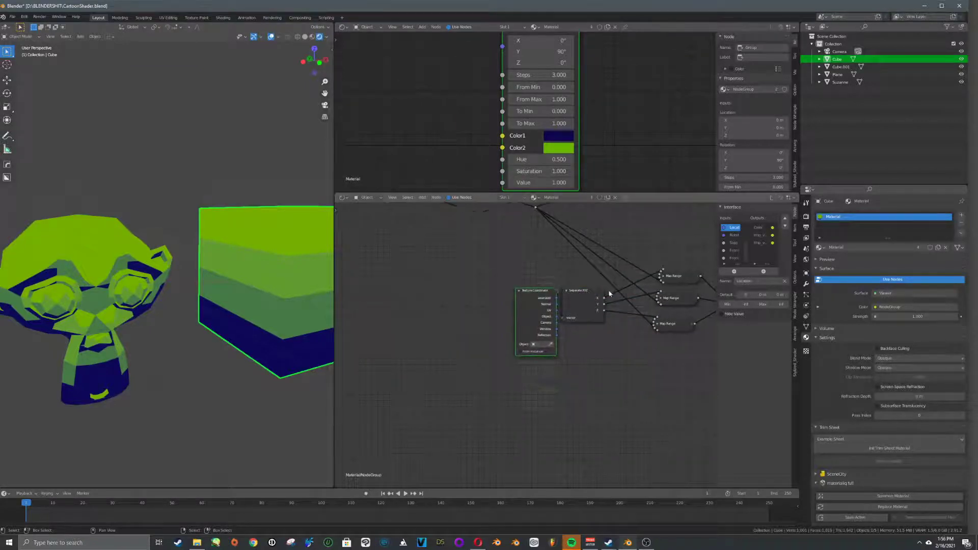
# Line up the three collapsed Map Range nodes between the Separate XYZ and Combine XYZ nodes.
pyautogui.moveTo(614, 290); pyautogui.dragTo(477, 293, button='middle')
pyautogui.moveTo(532, 330); pyautogui.dragTo(526, 356)
pyautogui.moveTo(537, 303)
pyautogui.mouseDown()
pyautogui.moveTo(521, 329)
pyautogui.moveTo(527, 314)
pyautogui.mouseUp()
pyautogui.moveTo(550, 279); pyautogui.dragTo(533, 311)
pyautogui.moveTo(536, 358); pyautogui.dragTo(532, 340)
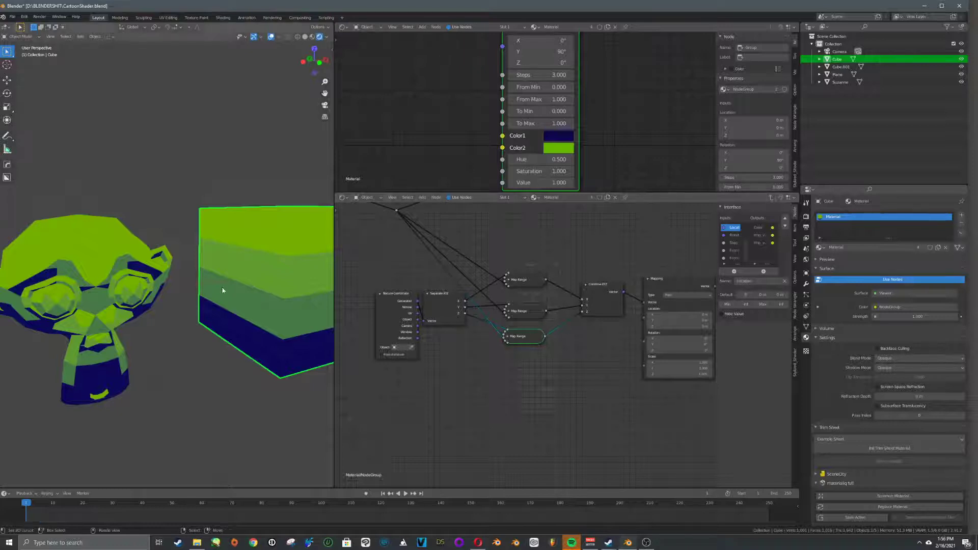
# Add a point light to the scene and move it beside the cube.
pyautogui.scroll(-8, 222, 286)
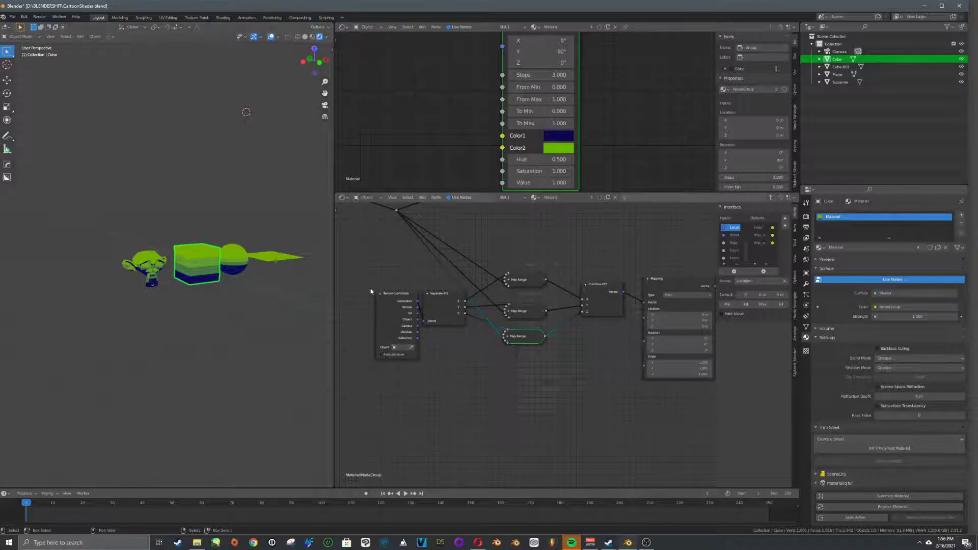
pyautogui.scroll(5, 222, 252)
pyautogui.hotkey('shift', 'a')
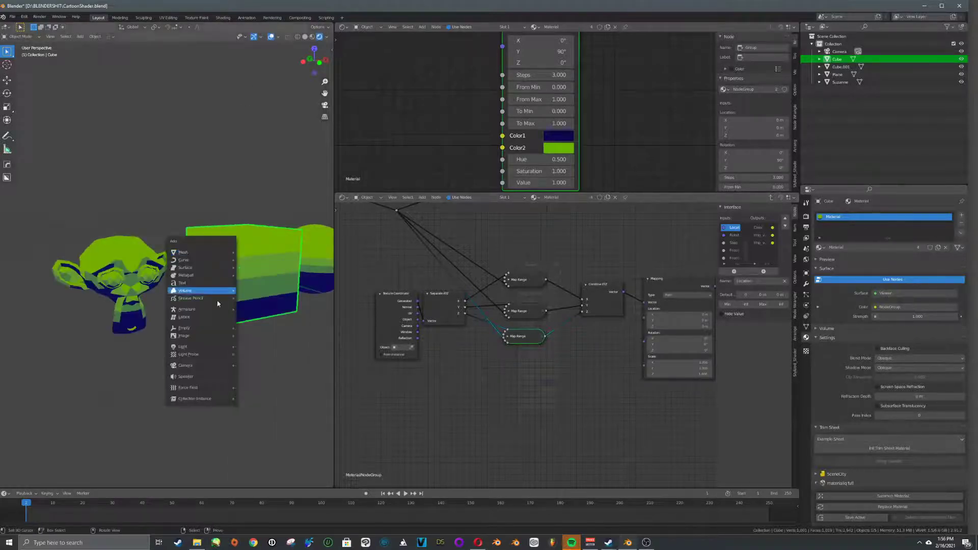
pyautogui.moveTo(218, 331)
pyautogui.click(261, 349)
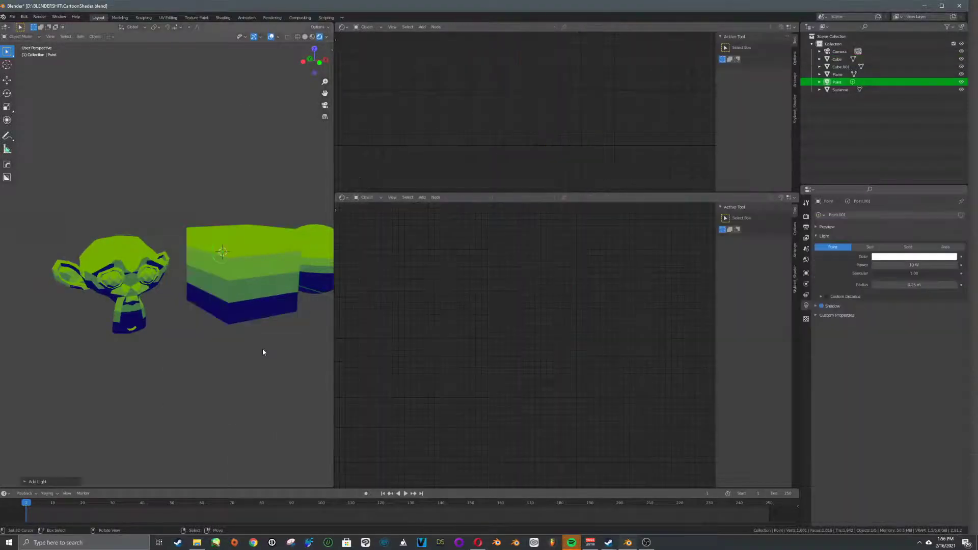
pyautogui.press('g')
pyautogui.click(224, 255)
pyautogui.press('g')
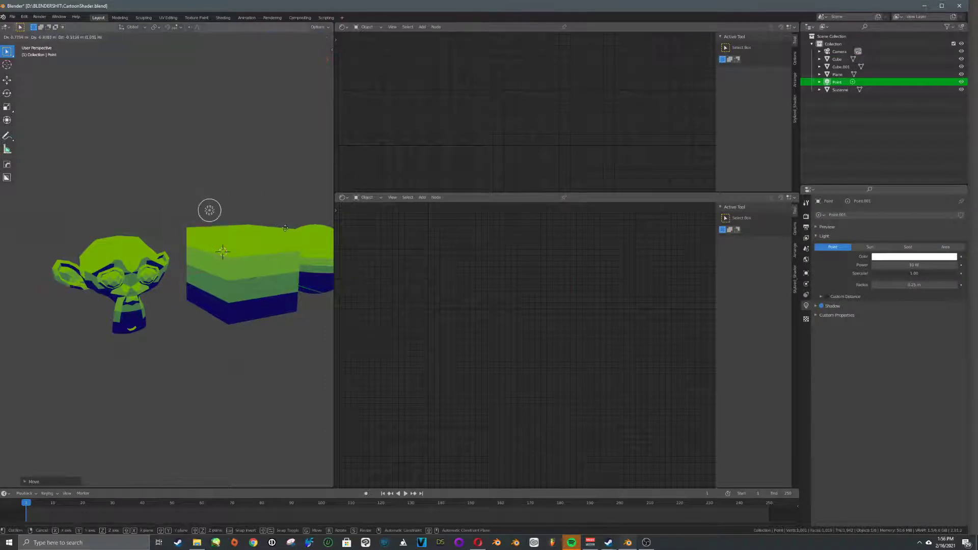
pyautogui.click(261, 276)
# Select the cube and open its node group for editing in the upper node editor.
pyautogui.click(248, 274)
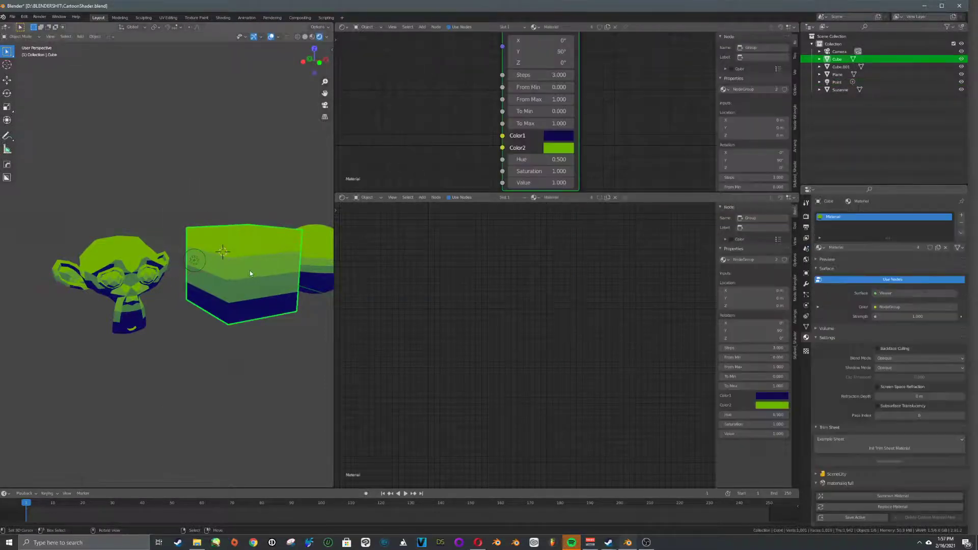
pyautogui.moveTo(600, 240); pyautogui.dragTo(574, 290, button='middle')
pyautogui.press('Tab')
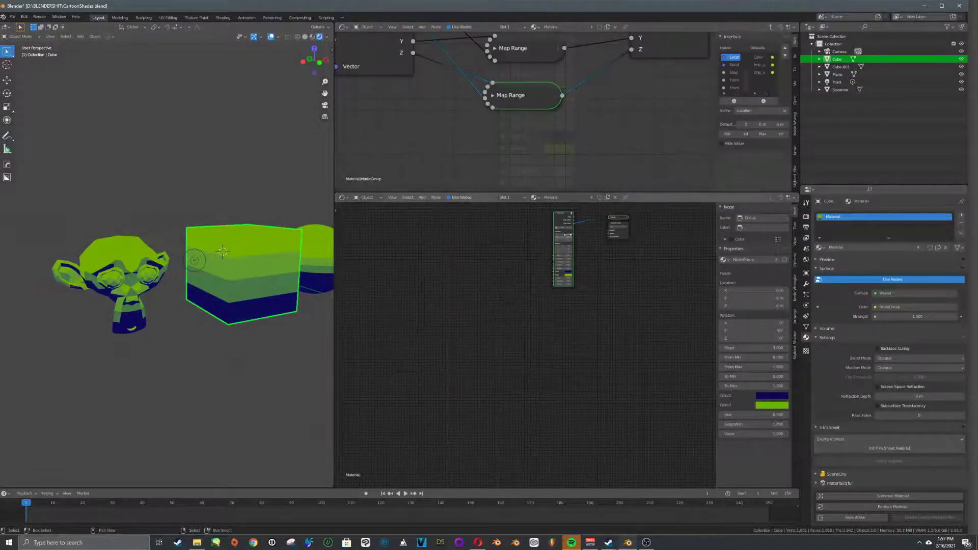
pyautogui.scroll(-8, 692, 131)
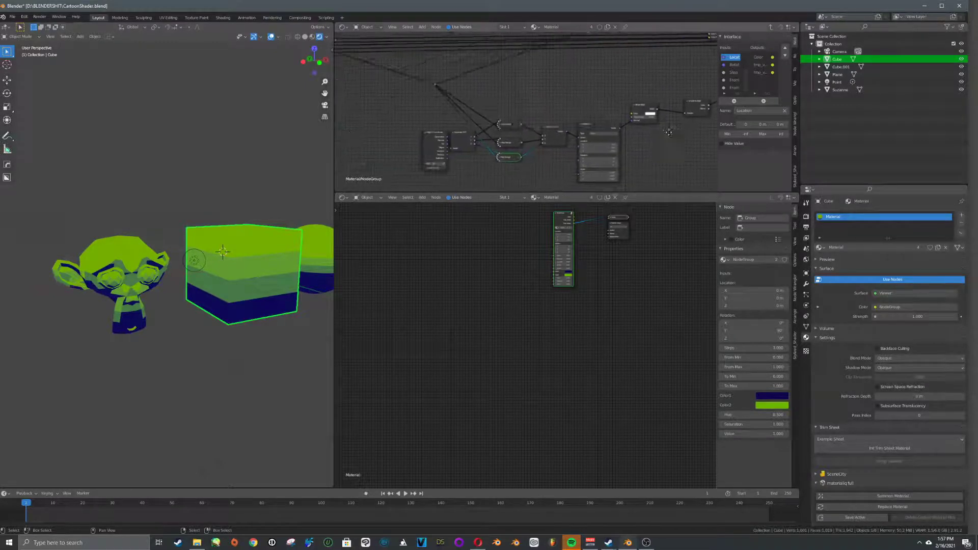
pyautogui.scroll(4, 591, 120)
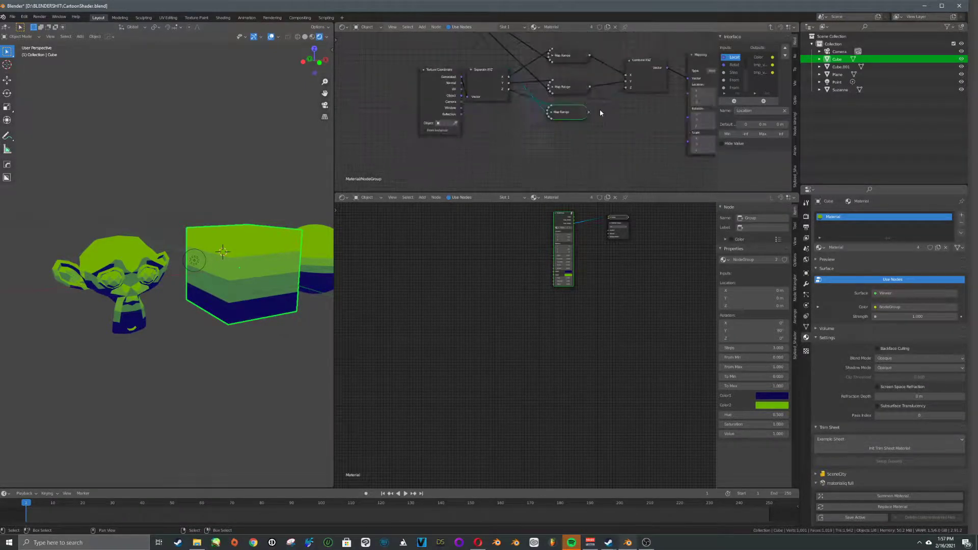
# Preview the output of the diffuse shading branch that follows the Mapping node.
pyautogui.moveTo(614, 111); pyautogui.dragTo(519, 131, button='middle')
pyautogui.moveTo(610, 94); pyautogui.dragTo(497, 141, button='middle')
pyautogui.moveTo(632, 106)
pyautogui.mouseDown(button='middle')
pyautogui.moveTo(489, 131)
pyautogui.moveTo(536, 134)
pyautogui.mouseUp(button='middle')
pyautogui.scroll(-1, 536, 135)
pyautogui.keyDown('ctrl'); pyautogui.keyDown('shift'); pyautogui.click(473, 137); pyautogui.keyUp('shift'); pyautogui.keyUp('ctrl')
# Move the point light from beside the cube to above its top face.
pyautogui.click(196, 262)
pyautogui.press('g')
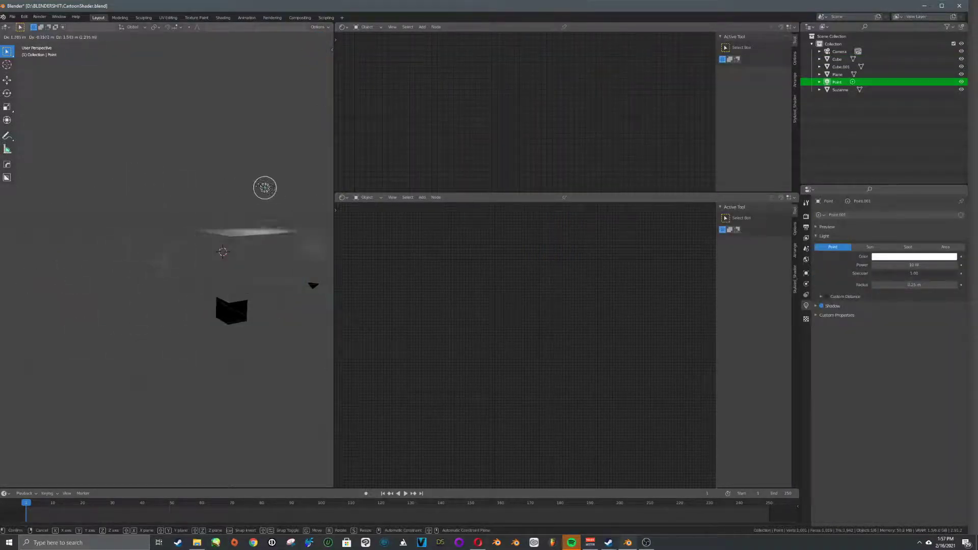
pyautogui.click(249, 186)
pyautogui.moveTo(249, 186); pyautogui.dragTo(249, 218, button='middle')
pyautogui.press('g')
pyautogui.click(255, 189)
pyautogui.scroll(4, 278, 182)
pyautogui.keyDown('shift'); pyautogui.moveTo(278, 182); pyautogui.dragTo(155, 246, button='middle'); pyautogui.keyUp('shift')
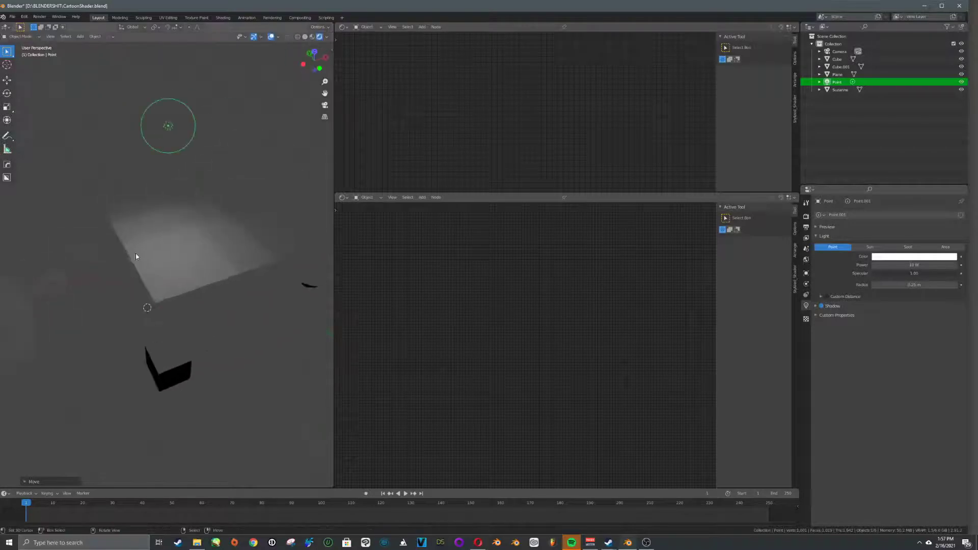
pyautogui.scroll(3, 155, 247)
pyautogui.press('g')
pyautogui.click(234, 255)
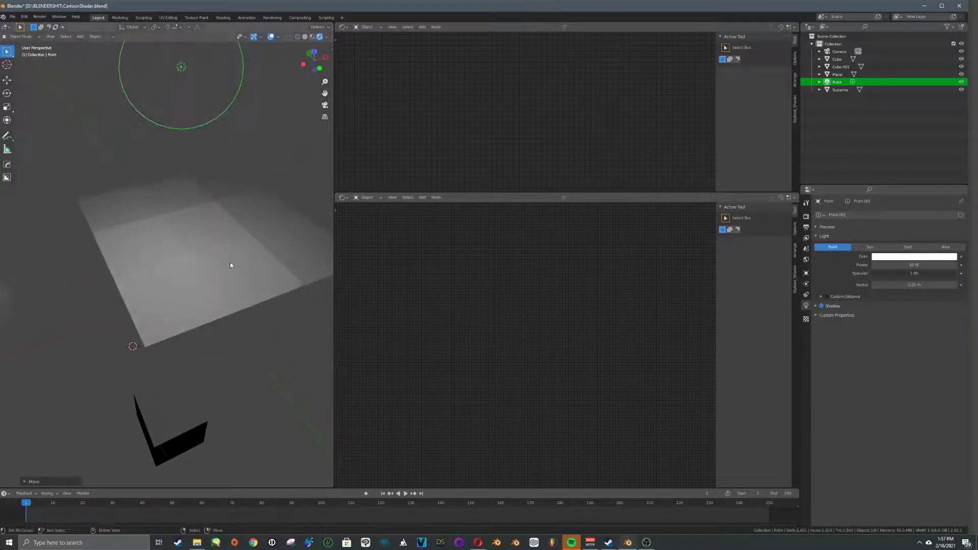
# Select the cube and open its node group in the lower node editor.
pyautogui.click(206, 248)
pyautogui.press('Tab')
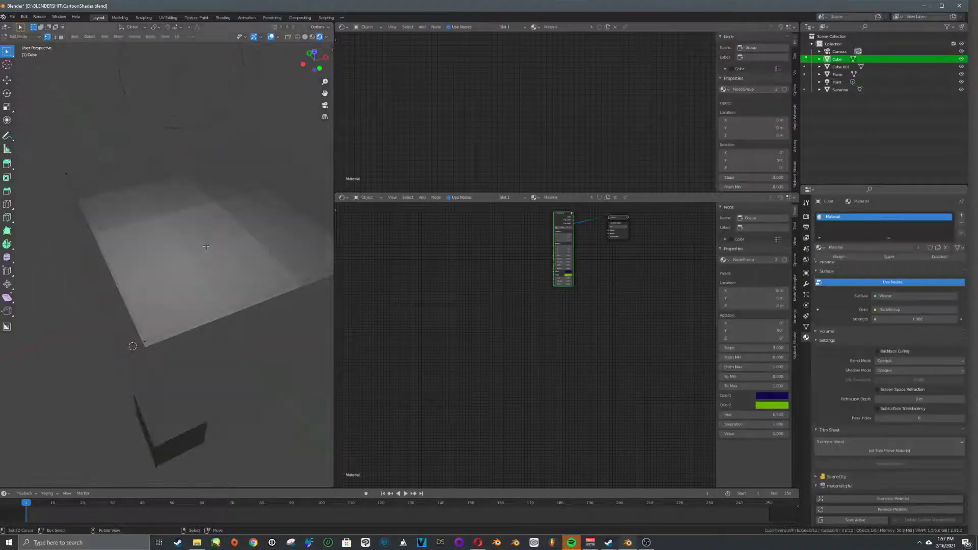
pyautogui.press('Tab')
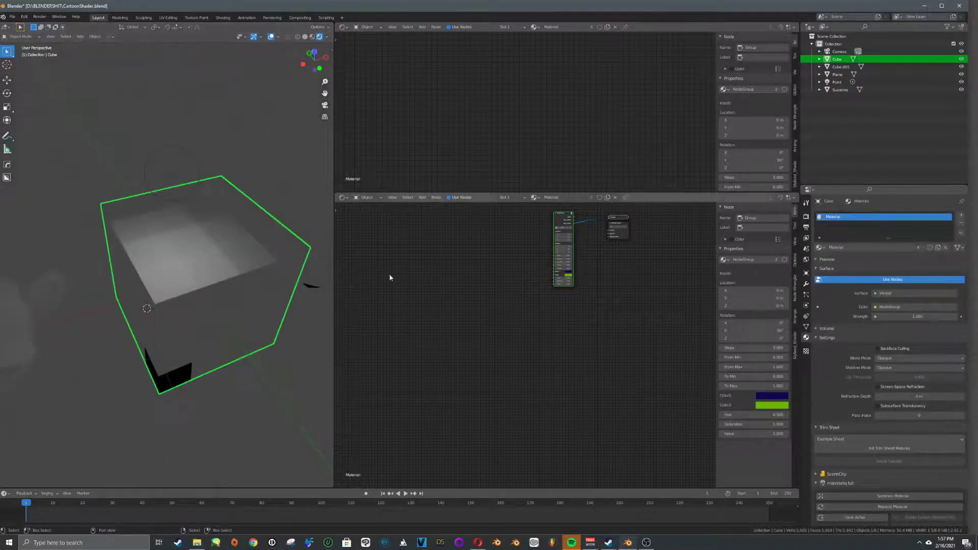
pyautogui.press('Tab')
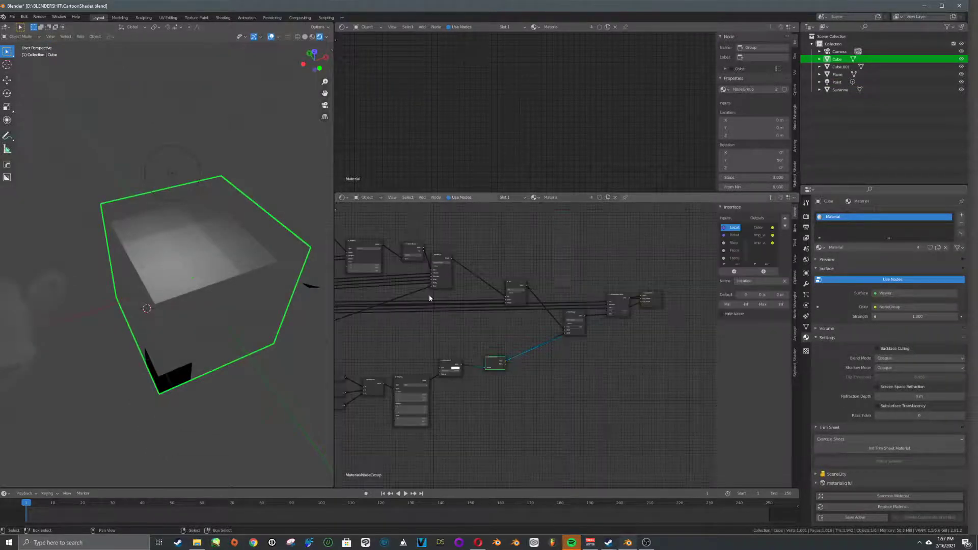
# Expand the uppermost Map Range node to inspect its Stepped Linear settings and collapse it again.
pyautogui.scroll(6, 415, 303)
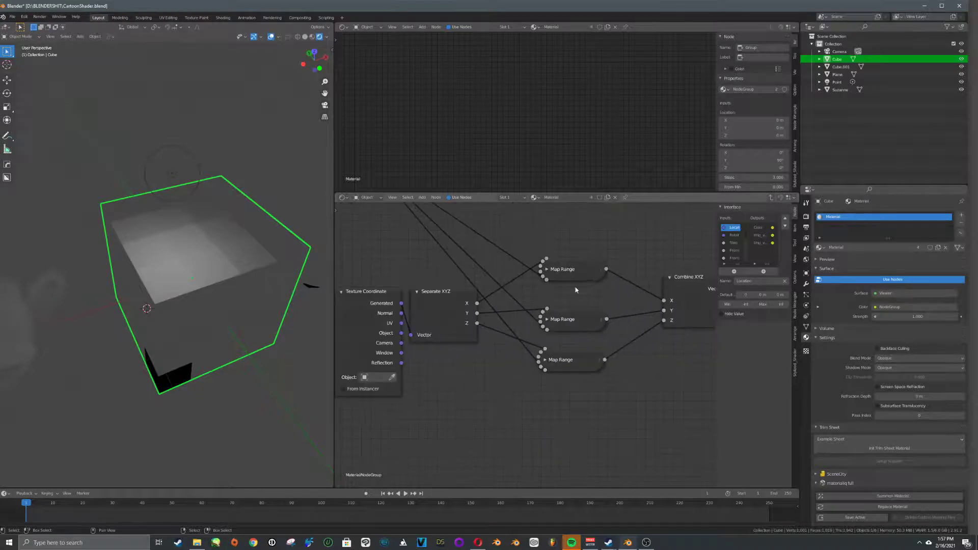
pyautogui.click(555, 275)
pyautogui.press('h')
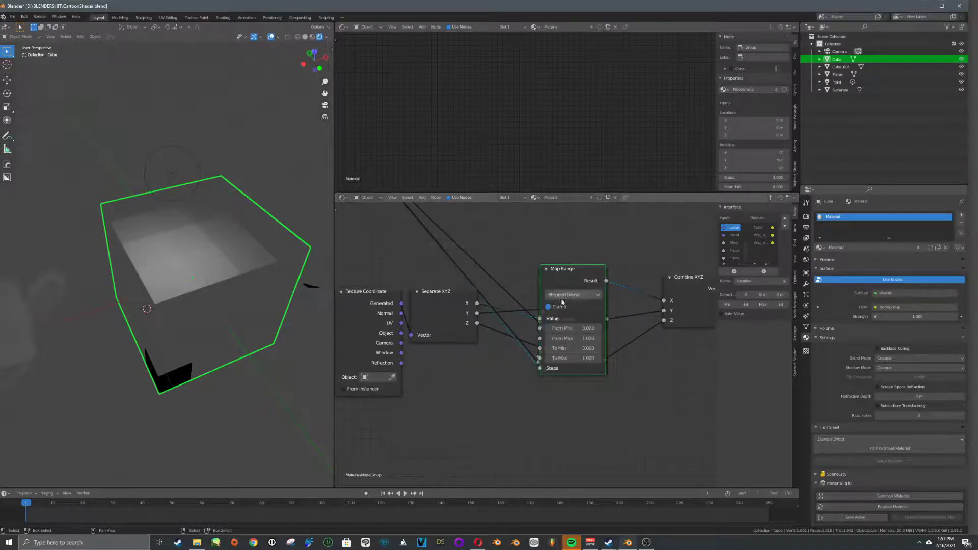
pyautogui.click(546, 269)
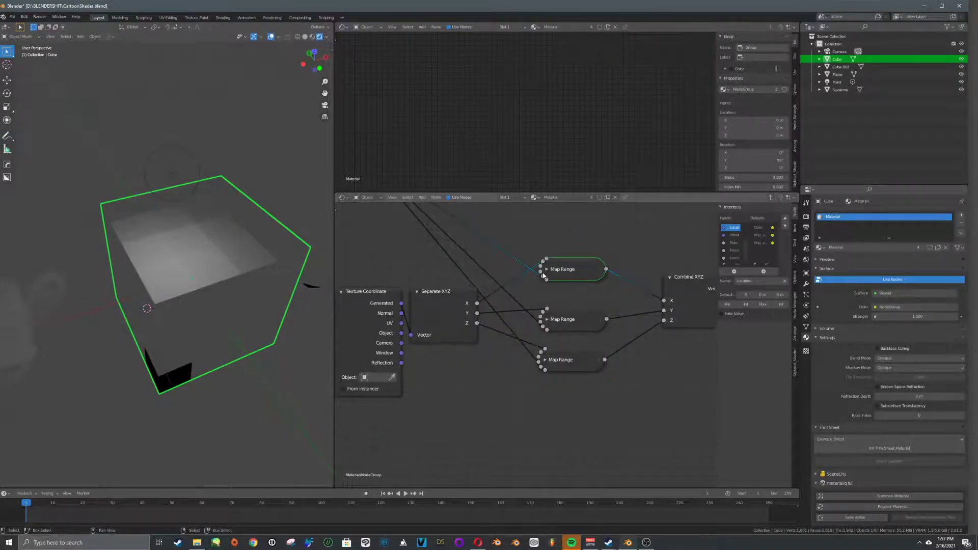
# Preview the outputs of the Shader to RGB node that follows the Diffuse BSDF.
pyautogui.moveTo(543, 285); pyautogui.dragTo(421, 291, button='middle')
pyautogui.moveTo(623, 274)
pyautogui.mouseDown(button='middle')
pyautogui.moveTo(575, 300)
pyautogui.moveTo(589, 290)
pyautogui.mouseUp(button='middle')
pyautogui.keyDown('ctrl'); pyautogui.keyDown('shift'); pyautogui.click(591, 290); pyautogui.keyUp('shift'); pyautogui.keyUp('ctrl')
pyautogui.keyDown('ctrl'); pyautogui.keyDown('shift'); pyautogui.click(593, 289); pyautogui.keyUp('shift'); pyautogui.keyUp('ctrl')
pyautogui.keyDown('ctrl'); pyautogui.keyDown('shift'); pyautogui.click(593, 301); pyautogui.keyUp('shift'); pyautogui.keyUp('ctrl')
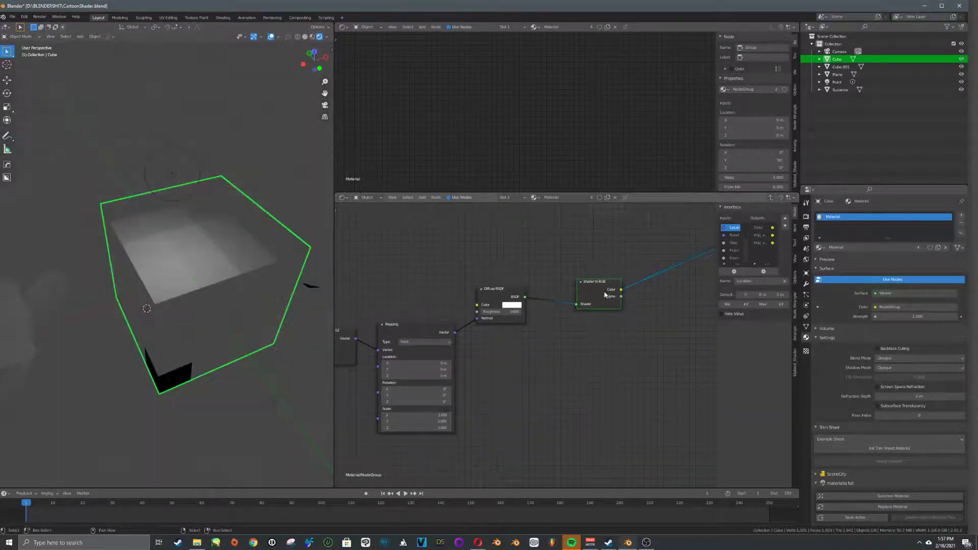
# Set the cube node group's Steps value to 150.
pyautogui.moveTo(395, 285); pyautogui.dragTo(552, 285, button='middle')
pyautogui.moveTo(448, 81); pyautogui.dragTo(592, 133, button='middle')
pyautogui.scroll(6, 592, 132)
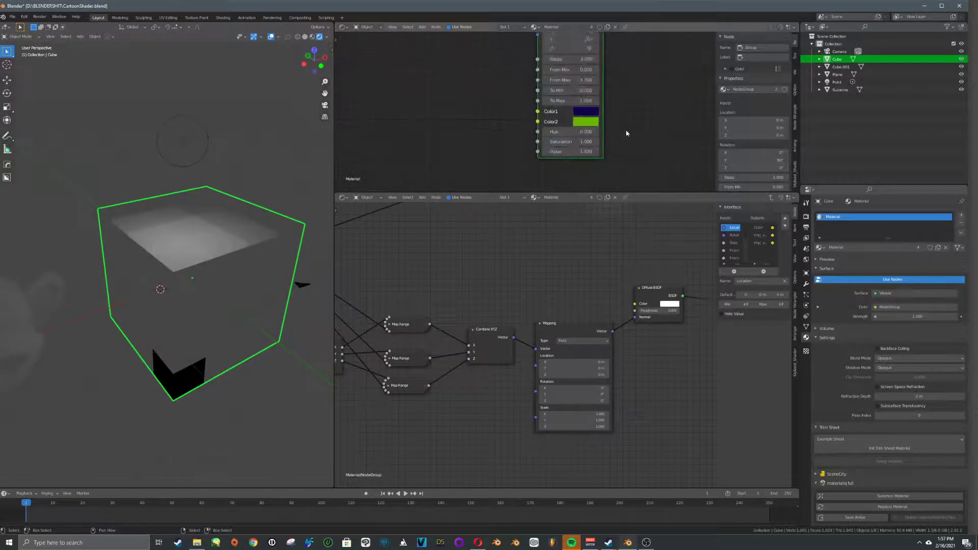
pyautogui.click(561, 88)
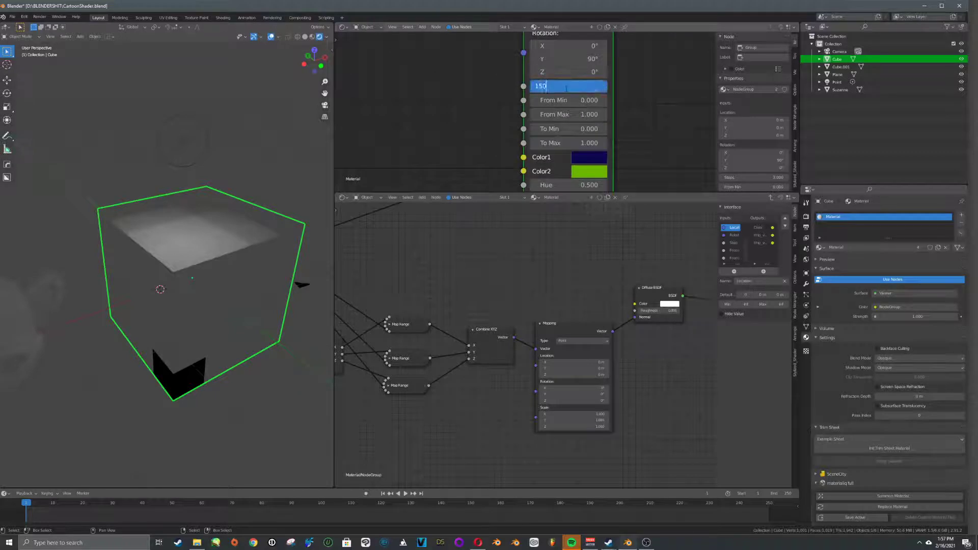
pyautogui.write('150')
pyautogui.press('Return')
# Move the point light down beside the cube's lower side, toward the monkey head.
pyautogui.scroll(-2, 244, 199)
pyautogui.rightClick(178, 184)
pyautogui.press('g')
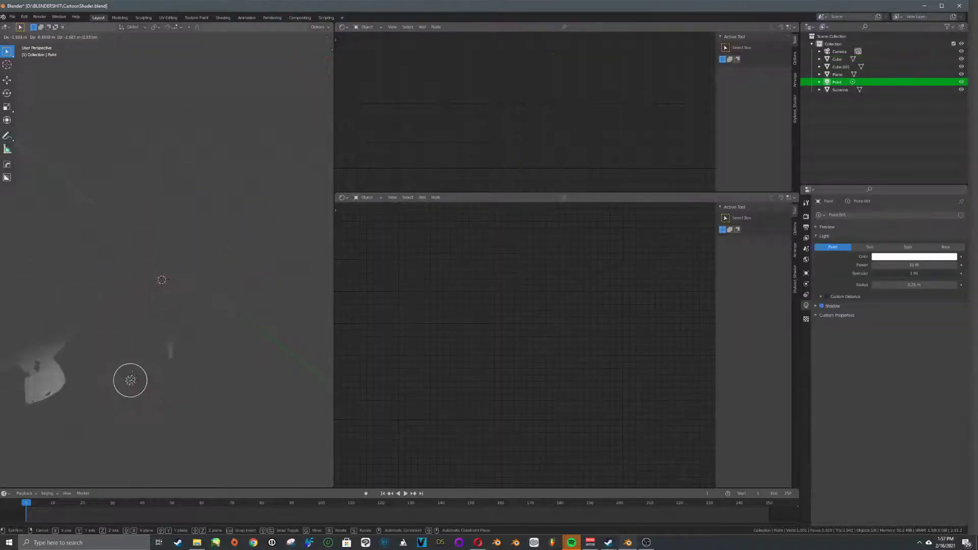
pyautogui.click(113, 315)
# Select the cube and set its node group's Steps value to 3.
pyautogui.rightClick(180, 296)
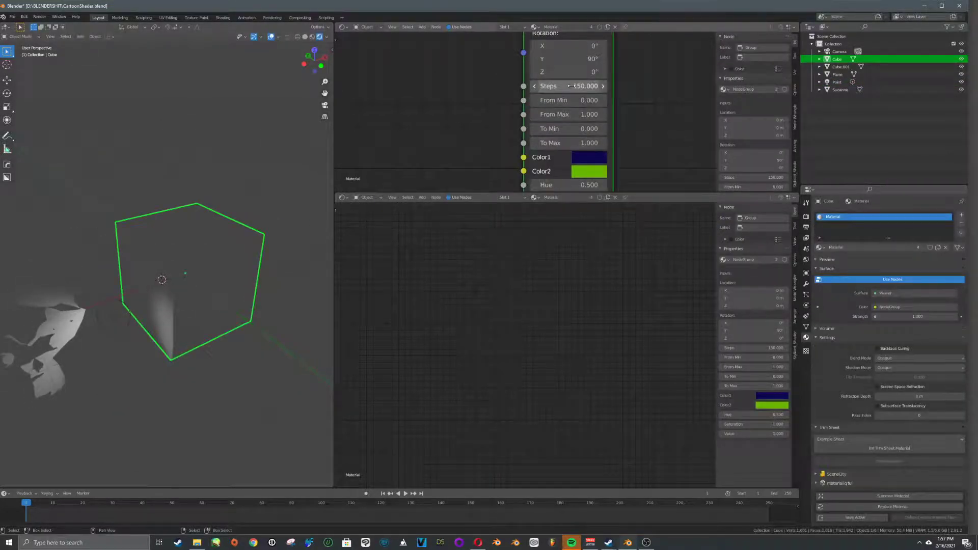
pyautogui.press('Return')
pyautogui.moveTo(285, 240); pyautogui.dragTo(242, 242, button='middle')
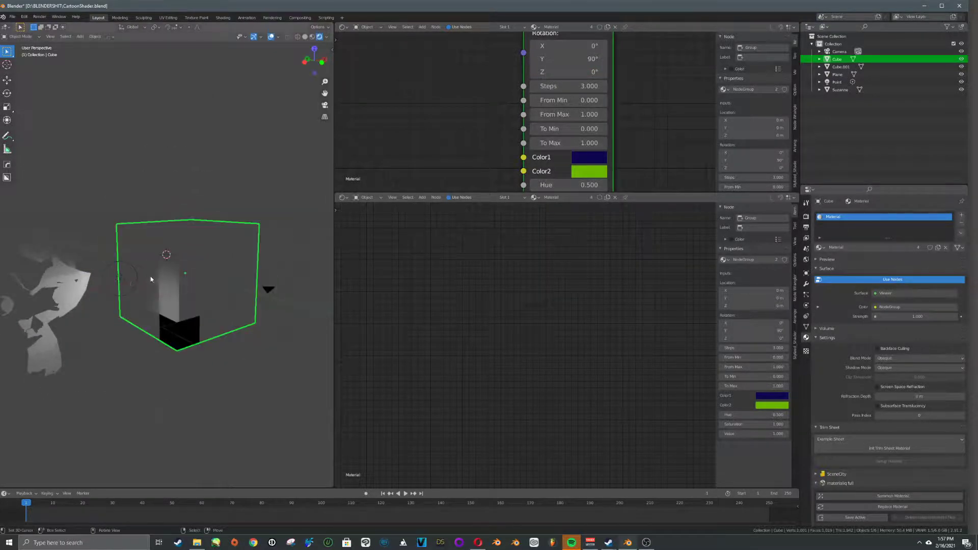
# Raise the point light to just above the cube's edge facing the monkey head, and reselect the cube.
pyautogui.moveTo(118, 283); pyautogui.dragTo(134, 186, button='right')
pyautogui.keyDown('shift'); pyautogui.moveTo(142, 210); pyautogui.dragTo(183, 244, button='middle'); pyautogui.keyUp('shift')
pyautogui.click(200, 298)
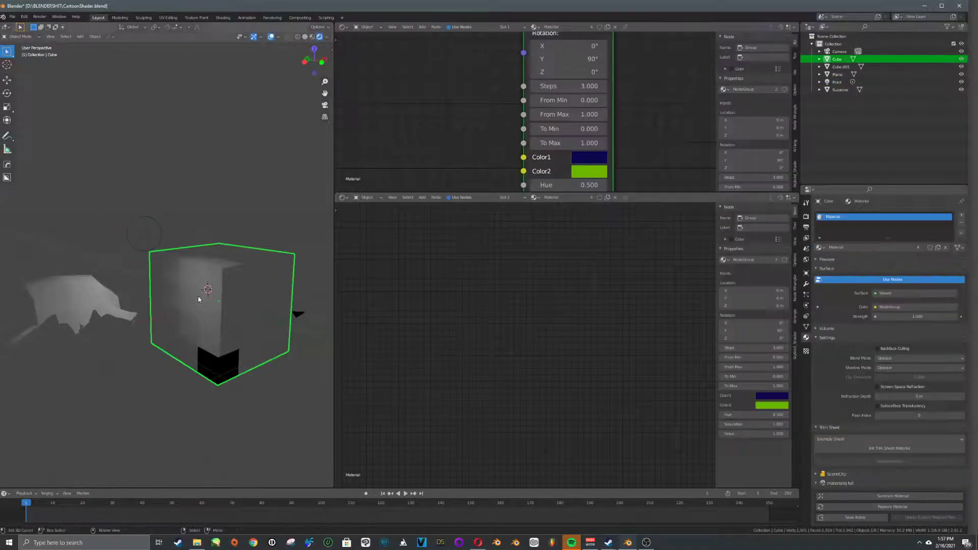
# Reopen the cube's node group in the lower node editor and preview the Texture Coordinate node's Generated output.
pyautogui.moveTo(565, 100); pyautogui.dragTo(550, 163, button='middle')
pyautogui.press('Tab')
pyautogui.press('Tab')
pyautogui.scroll(-8, 560, 274)
pyautogui.moveTo(561, 275); pyautogui.dragTo(556, 350, button='middle')
pyautogui.scroll(5, 546, 326)
pyautogui.press('Tab')
pyautogui.scroll(5, 546, 324)
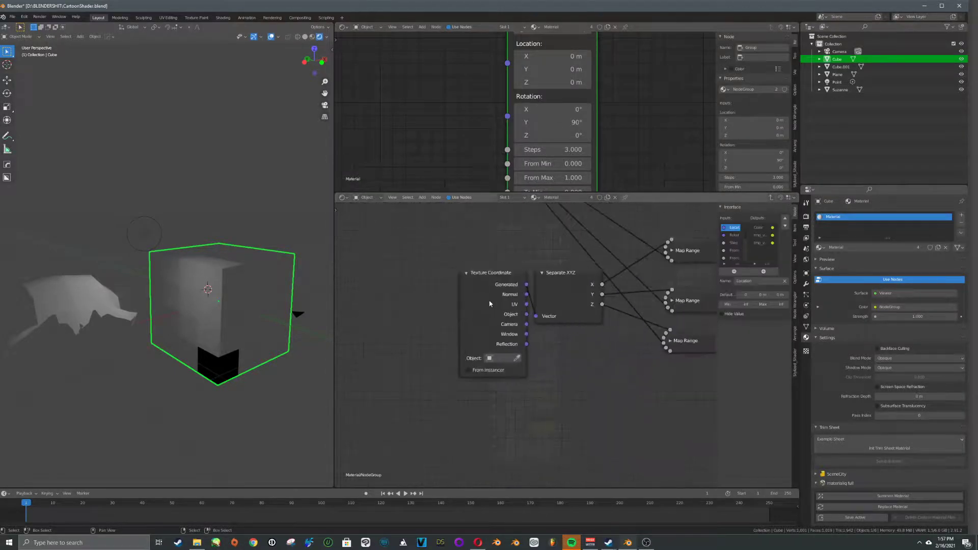
pyautogui.scroll(2, 431, 270)
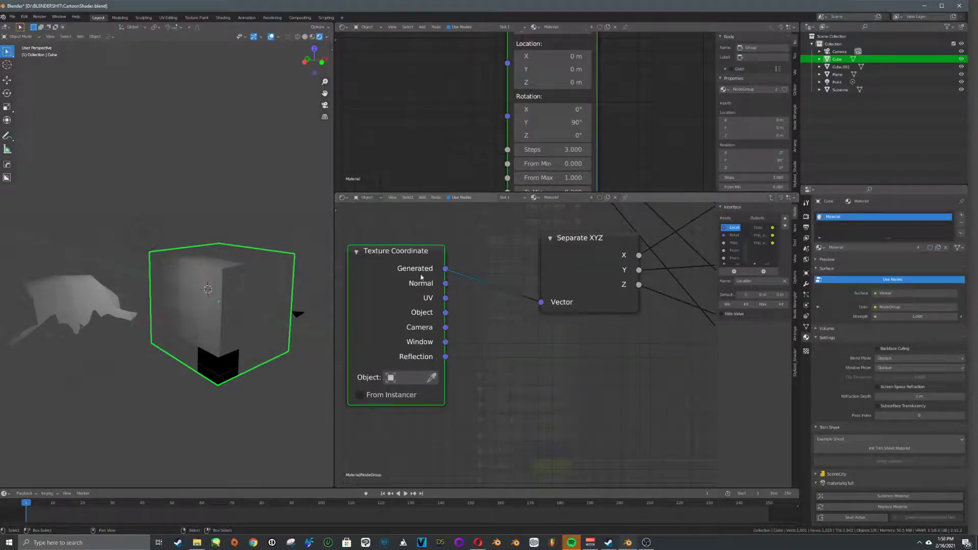
pyautogui.keyDown('ctrl'); pyautogui.keyDown('shift'); pyautogui.click(416, 278); pyautogui.keyUp('shift'); pyautogui.keyUp('ctrl')
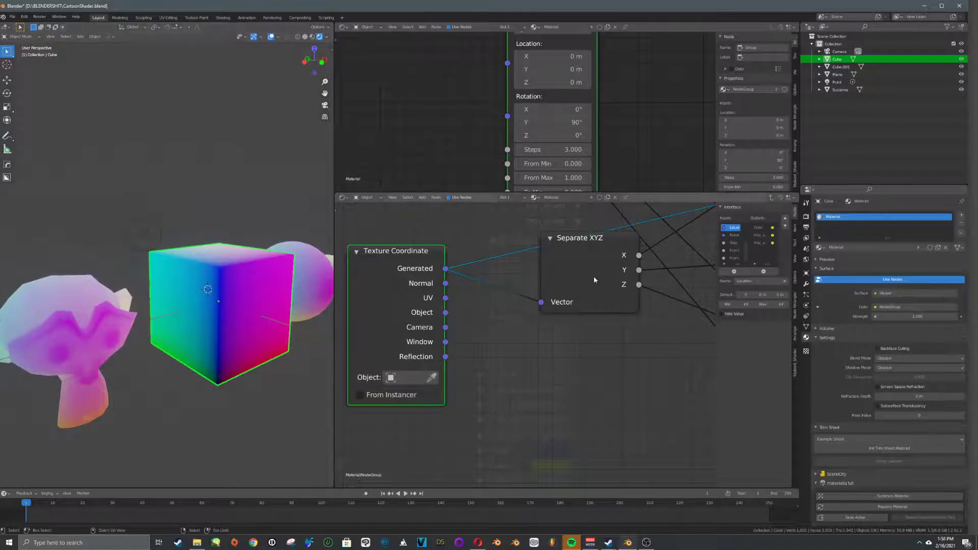
# Cycle the preview through the X, Y and Z outputs of the Separate XYZ node.
pyautogui.moveTo(594, 276); pyautogui.dragTo(525, 315, button='middle')
pyautogui.keyDown('ctrl'); pyautogui.keyDown('shift'); pyautogui.click(532, 303); pyautogui.keyUp('shift'); pyautogui.keyUp('ctrl')
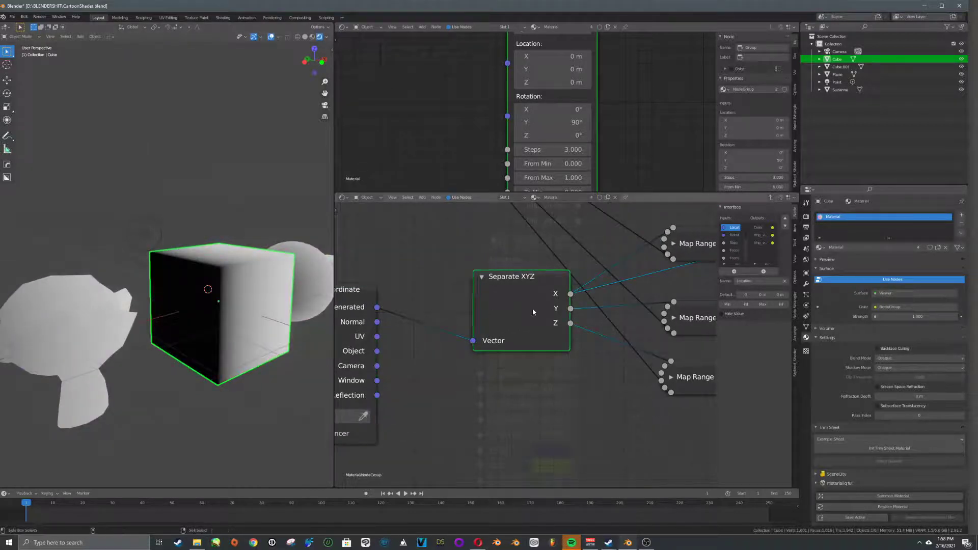
pyautogui.keyDown('ctrl'); pyautogui.keyDown('shift'); pyautogui.click(532, 308); pyautogui.keyUp('shift'); pyautogui.keyUp('ctrl')
pyautogui.keyDown('ctrl'); pyautogui.keyDown('shift'); pyautogui.click(533, 312); pyautogui.keyUp('shift'); pyautogui.keyUp('ctrl')
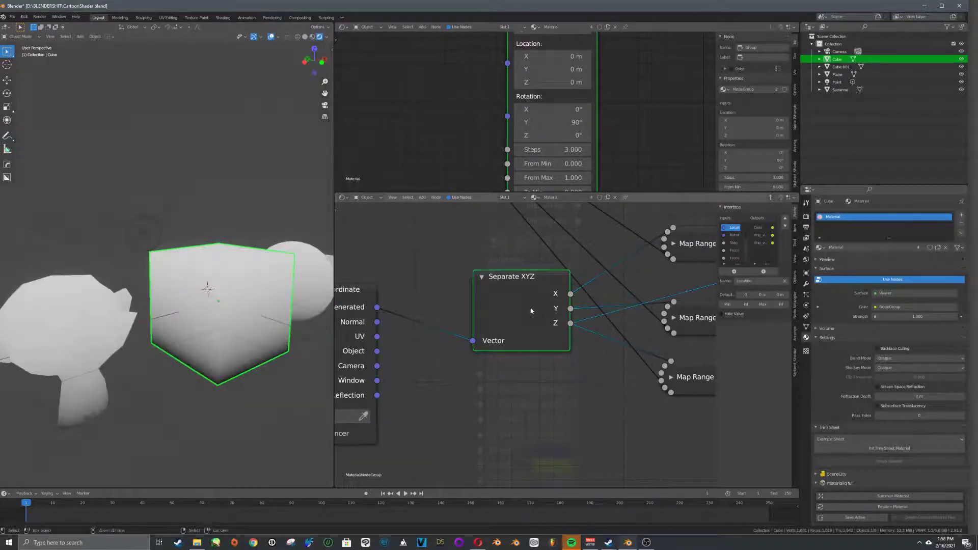
pyautogui.keyDown('ctrl'); pyautogui.keyDown('shift'); pyautogui.click(531, 310); pyautogui.keyUp('shift'); pyautogui.keyUp('ctrl')
pyautogui.keyDown('ctrl'); pyautogui.keyDown('shift'); pyautogui.click(531, 311); pyautogui.keyUp('shift'); pyautogui.keyUp('ctrl')
pyautogui.keyDown('ctrl'); pyautogui.keyDown('shift'); pyautogui.click(530, 310); pyautogui.keyUp('shift'); pyautogui.keyUp('ctrl')
pyautogui.keyDown('ctrl'); pyautogui.keyDown('shift'); pyautogui.click(531, 311); pyautogui.keyUp('shift'); pyautogui.keyUp('ctrl')
pyautogui.keyDown('ctrl'); pyautogui.keyDown('shift'); pyautogui.click(531, 310); pyautogui.keyUp('shift'); pyautogui.keyUp('ctrl')
pyautogui.keyDown('ctrl'); pyautogui.keyDown('shift'); pyautogui.click(530, 311); pyautogui.keyUp('shift'); pyautogui.keyUp('ctrl')
pyautogui.keyDown('ctrl'); pyautogui.keyDown('shift'); pyautogui.click(530, 310); pyautogui.keyUp('shift'); pyautogui.keyUp('ctrl')
pyautogui.keyDown('ctrl'); pyautogui.keyDown('shift'); pyautogui.click(531, 311); pyautogui.keyUp('shift'); pyautogui.keyUp('ctrl')
pyautogui.keyDown('ctrl'); pyautogui.keyDown('shift'); pyautogui.click(530, 310); pyautogui.keyUp('shift'); pyautogui.keyUp('ctrl')
pyautogui.keyDown('ctrl'); pyautogui.keyDown('shift'); pyautogui.click(517, 311); pyautogui.keyUp('shift'); pyautogui.keyUp('ctrl')
pyautogui.keyDown('ctrl'); pyautogui.keyDown('shift'); pyautogui.click(517, 311); pyautogui.keyUp('shift'); pyautogui.keyUp('ctrl')
pyautogui.keyDown('ctrl'); pyautogui.keyDown('shift'); pyautogui.click(516, 311); pyautogui.keyUp('shift'); pyautogui.keyUp('ctrl')
pyautogui.scroll(1, 517, 314)
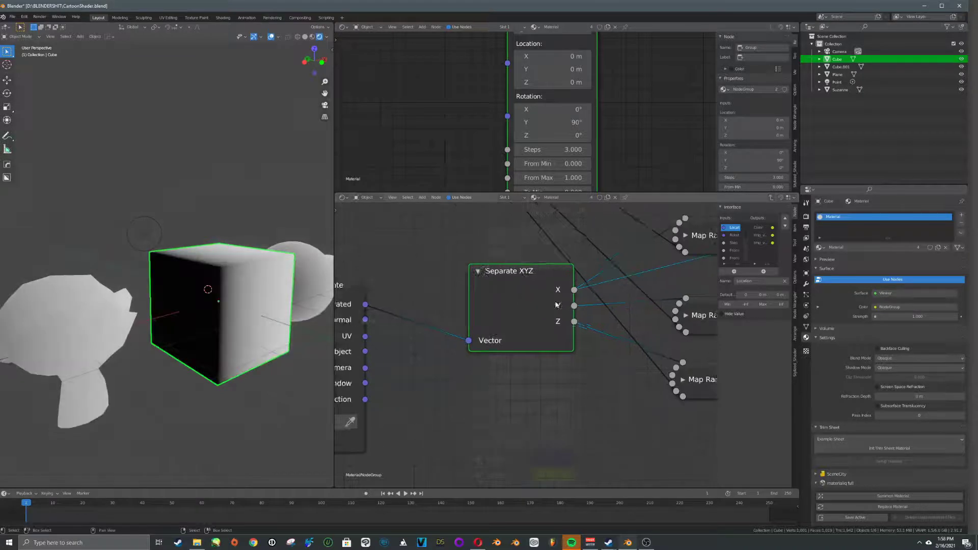
# Preview the X, Y and Z Map Range nodes one after another on the cube.
pyautogui.moveTo(698, 257); pyautogui.dragTo(580, 285, button='middle')
pyautogui.keyDown('ctrl'); pyautogui.keyDown('shift'); pyautogui.click(583, 275); pyautogui.keyUp('shift'); pyautogui.keyUp('ctrl')
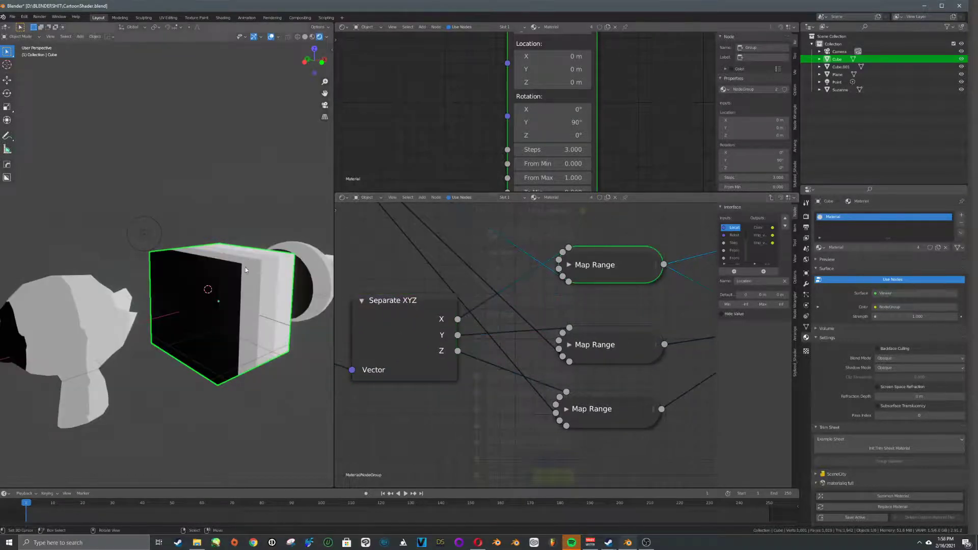
pyautogui.keyDown('ctrl'); pyautogui.keyDown('shift'); pyautogui.click(597, 346); pyautogui.keyUp('shift'); pyautogui.keyUp('ctrl')
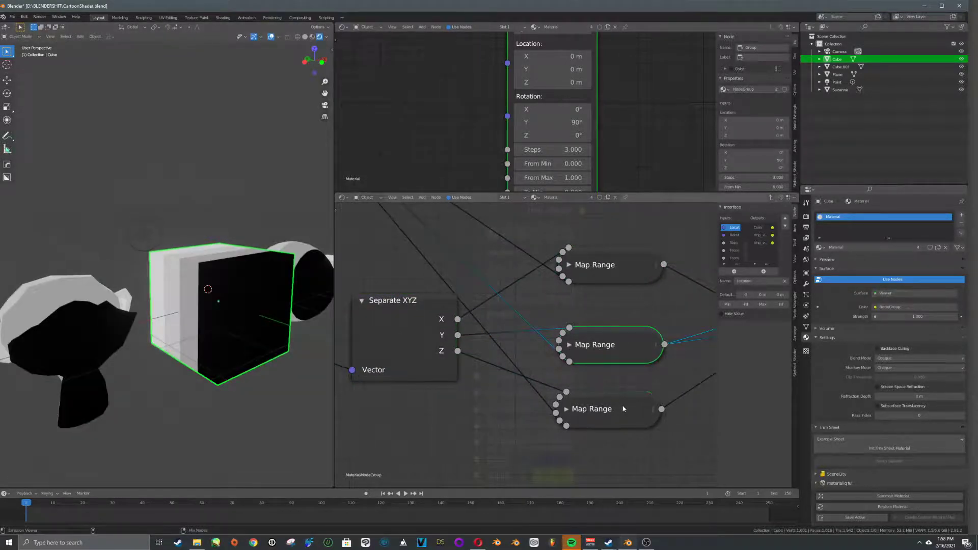
pyautogui.keyDown('ctrl'); pyautogui.keyDown('shift'); pyautogui.click(621, 406); pyautogui.keyUp('shift'); pyautogui.keyUp('ctrl')
# Preview the Combine XYZ output on the cube, followed by the Mapping node's output.
pyautogui.moveTo(611, 326); pyautogui.dragTo(442, 316, button='middle')
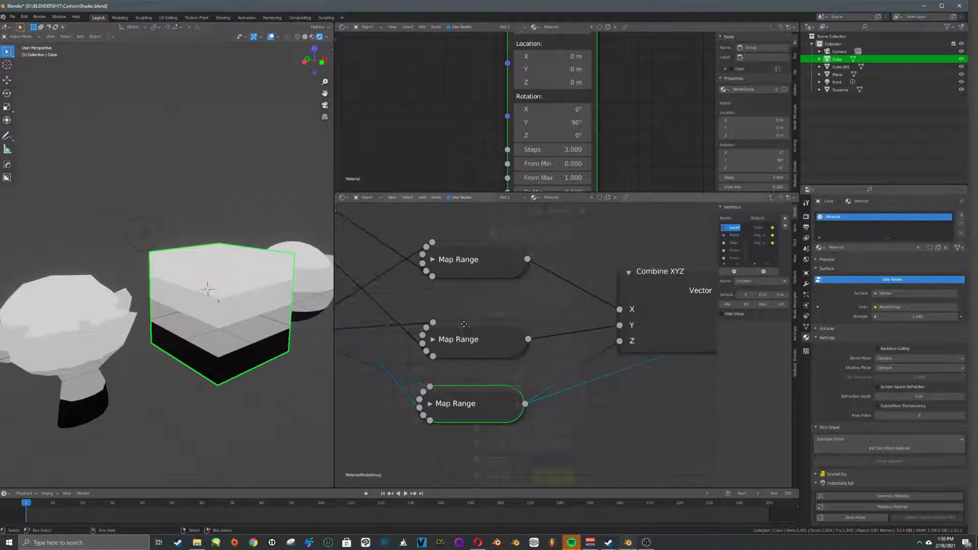
pyautogui.keyDown('ctrl'); pyautogui.keyDown('shift'); pyautogui.click(647, 313); pyautogui.keyUp('shift'); pyautogui.keyUp('ctrl')
pyautogui.moveTo(208, 321); pyautogui.dragTo(298, 317, button='middle')
pyautogui.scroll(-3, 540, 340)
pyautogui.moveTo(620, 307); pyautogui.dragTo(409, 295, button='middle')
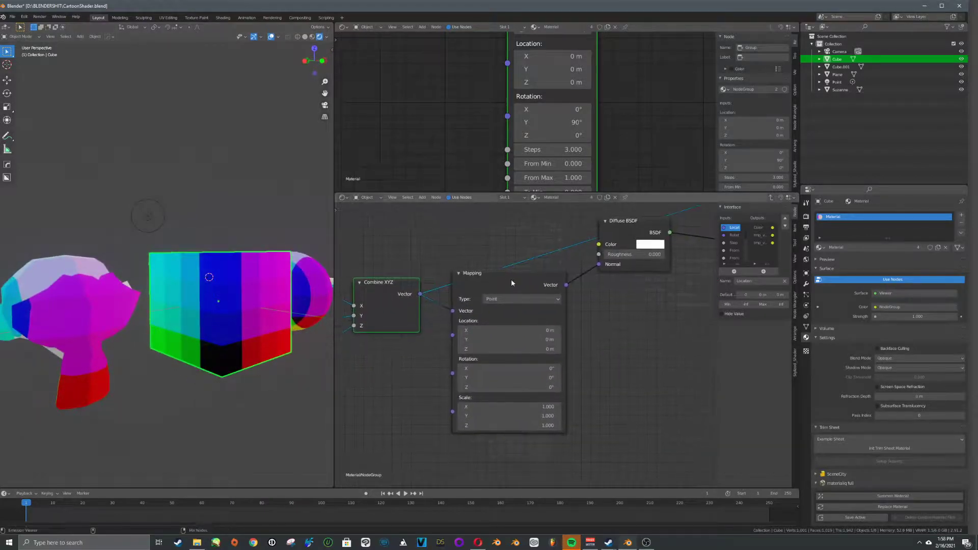
pyautogui.keyDown('ctrl'); pyautogui.keyDown('shift'); pyautogui.click(496, 281); pyautogui.keyUp('shift'); pyautogui.keyUp('ctrl')
pyautogui.moveTo(554, 292); pyautogui.dragTo(544, 313, button='middle')
# Preview the Diffuse BSDF node and the Shader to RGB node that follows it.
pyautogui.keyDown('ctrl'); pyautogui.keyDown('shift'); pyautogui.click(607, 253); pyautogui.keyUp('shift'); pyautogui.keyUp('ctrl')
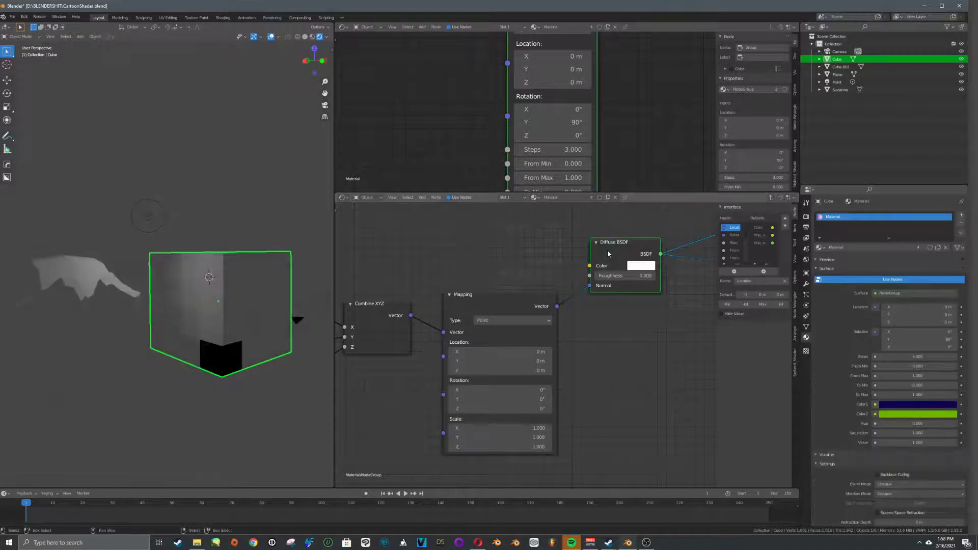
pyautogui.moveTo(607, 249); pyautogui.dragTo(496, 285, button='middle')
pyautogui.keyDown('ctrl'); pyautogui.keyDown('shift'); pyautogui.click(621, 278); pyautogui.keyUp('shift'); pyautogui.keyUp('ctrl')
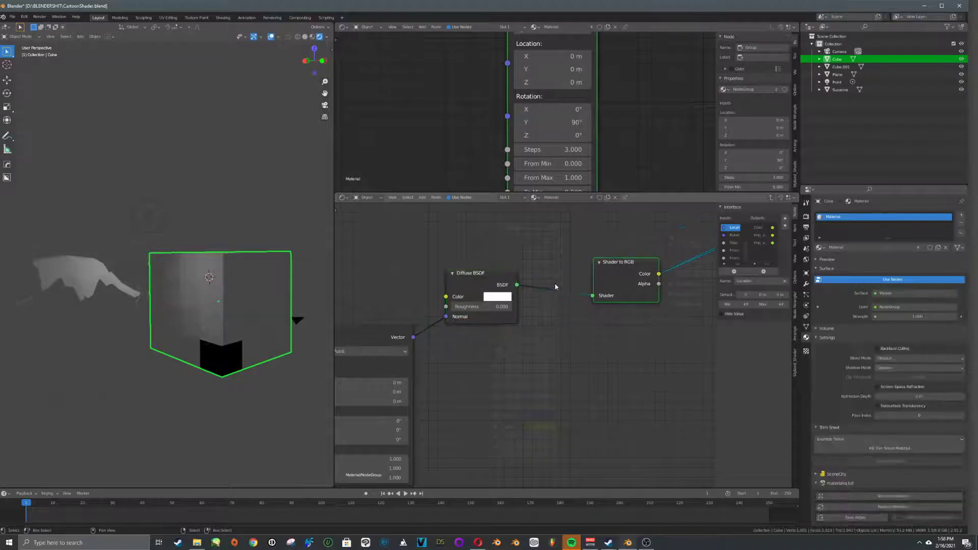
# Move the Texture Coordinate and Separate XYZ nodes farther from the Map Range nodes, keeping the two side by side.
pyautogui.scroll(-3, 481, 301)
pyautogui.moveTo(438, 318); pyautogui.dragTo(518, 330, button='middle')
pyautogui.moveTo(384, 339); pyautogui.dragTo(611, 315, button='middle')
pyautogui.scroll(3, 543, 332)
pyautogui.moveTo(543, 332); pyautogui.dragTo(575, 344, button='middle')
pyautogui.scroll(1, 577, 344)
pyautogui.moveTo(546, 323); pyautogui.dragTo(590, 297)
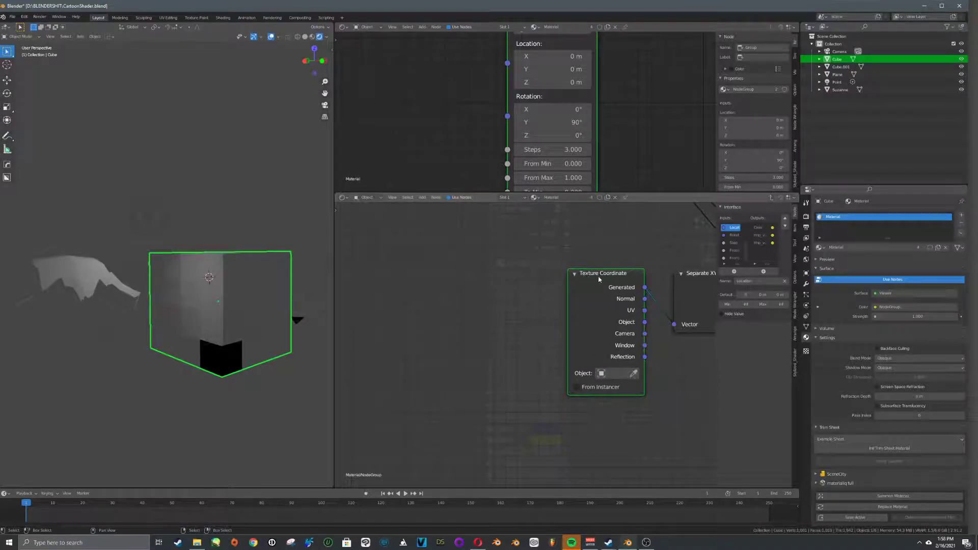
pyautogui.moveTo(590, 311); pyautogui.dragTo(469, 306)
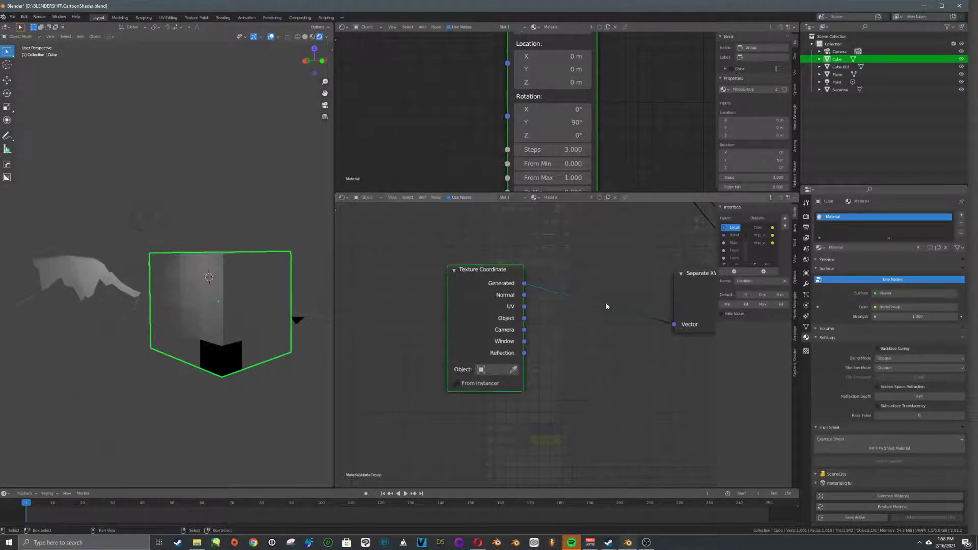
pyautogui.moveTo(686, 299); pyautogui.dragTo(560, 292)
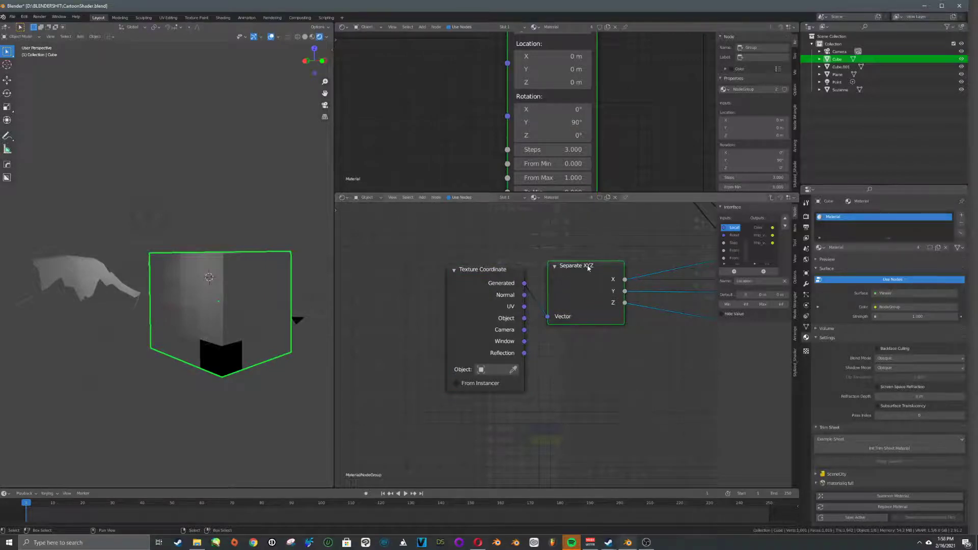
# Switch the preview repeatedly among the three Map Range nodes to compare the stepped gradient on each axis.
pyautogui.moveTo(662, 310); pyautogui.dragTo(420, 351, button='middle')
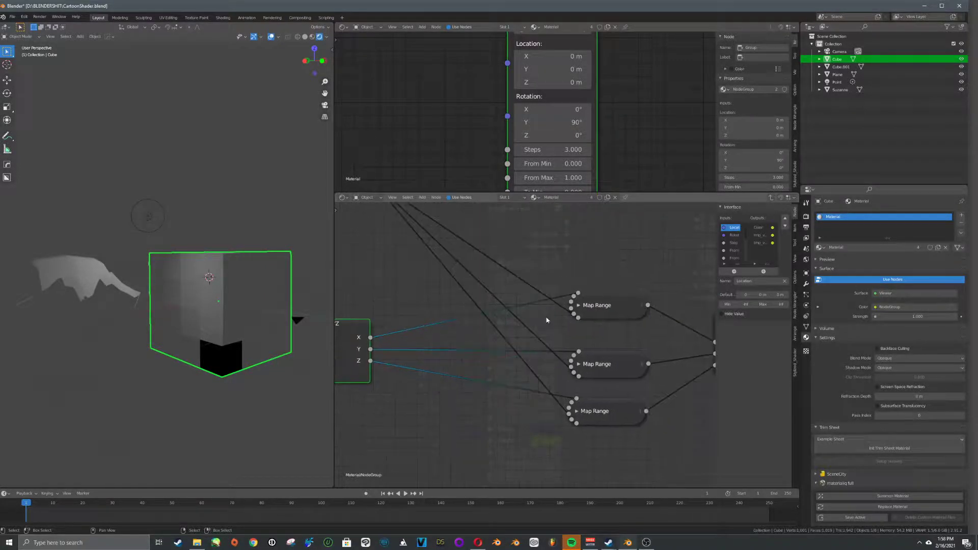
pyautogui.keyDown('ctrl'); pyautogui.keyDown('shift'); pyautogui.click(593, 305); pyautogui.keyUp('shift'); pyautogui.keyUp('ctrl')
pyautogui.keyDown('ctrl'); pyautogui.keyDown('shift'); pyautogui.click(600, 363); pyautogui.keyUp('shift'); pyautogui.keyUp('ctrl')
pyautogui.keyDown('ctrl'); pyautogui.keyDown('shift'); pyautogui.click(608, 409); pyautogui.keyUp('shift'); pyautogui.keyUp('ctrl')
pyautogui.keyDown('ctrl'); pyautogui.keyDown('shift'); pyautogui.click(609, 366); pyautogui.keyUp('shift'); pyautogui.keyUp('ctrl')
pyautogui.keyDown('ctrl'); pyautogui.keyDown('shift'); pyautogui.click(606, 309); pyautogui.keyUp('shift'); pyautogui.keyUp('ctrl')
pyautogui.keyDown('ctrl'); pyautogui.keyDown('shift'); pyautogui.click(609, 363); pyautogui.keyUp('shift'); pyautogui.keyUp('ctrl')
pyautogui.keyDown('ctrl'); pyautogui.keyDown('shift'); pyautogui.click(611, 409); pyautogui.keyUp('shift'); pyautogui.keyUp('ctrl')
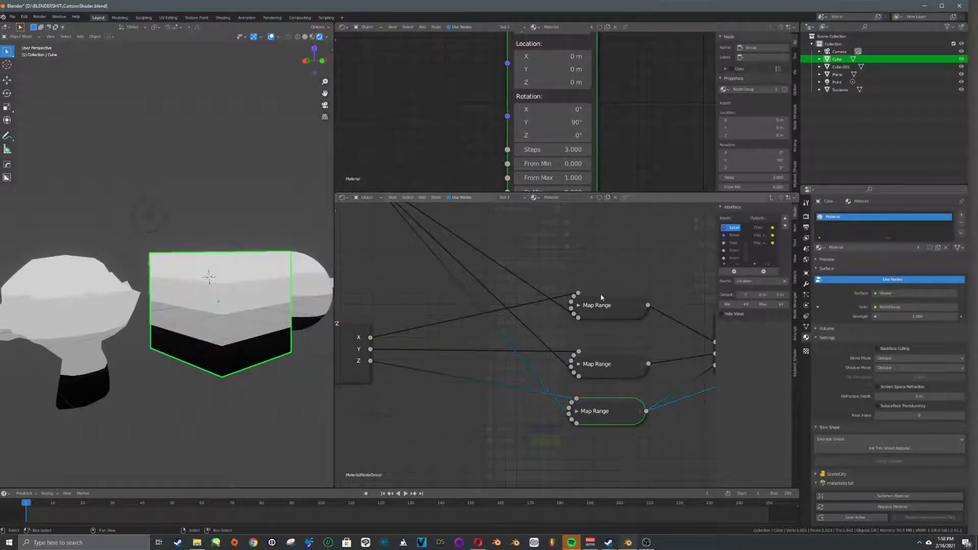
pyautogui.keyDown('ctrl'); pyautogui.keyDown('shift'); pyautogui.click(595, 306); pyautogui.keyUp('shift'); pyautogui.keyUp('ctrl')
pyautogui.keyDown('ctrl'); pyautogui.keyDown('shift'); pyautogui.click(601, 363); pyautogui.keyUp('shift'); pyautogui.keyUp('ctrl')
pyautogui.keyDown('ctrl'); pyautogui.keyDown('shift'); pyautogui.click(607, 413); pyautogui.keyUp('shift'); pyautogui.keyUp('ctrl')
pyautogui.keyDown('ctrl'); pyautogui.keyDown('shift'); pyautogui.click(606, 367); pyautogui.keyUp('shift'); pyautogui.keyUp('ctrl')
pyautogui.keyDown('ctrl'); pyautogui.keyDown('shift'); pyautogui.click(604, 308); pyautogui.keyUp('shift'); pyautogui.keyUp('ctrl')
pyautogui.keyDown('ctrl'); pyautogui.keyDown('shift'); pyautogui.click(613, 365); pyautogui.keyUp('shift'); pyautogui.keyUp('ctrl')
pyautogui.keyDown('ctrl'); pyautogui.keyDown('shift'); pyautogui.click(612, 410); pyautogui.keyUp('shift'); pyautogui.keyUp('ctrl')
pyautogui.keyDown('ctrl'); pyautogui.keyDown('shift'); pyautogui.click(612, 365); pyautogui.keyUp('shift'); pyautogui.keyUp('ctrl')
pyautogui.keyDown('ctrl'); pyautogui.keyDown('shift'); pyautogui.click(609, 309); pyautogui.keyUp('shift'); pyautogui.keyUp('ctrl')
pyautogui.keyDown('ctrl'); pyautogui.keyDown('shift'); pyautogui.click(611, 365); pyautogui.keyUp('shift'); pyautogui.keyUp('ctrl')
pyautogui.keyDown('ctrl'); pyautogui.keyDown('shift'); pyautogui.click(610, 421); pyautogui.keyUp('shift'); pyautogui.keyUp('ctrl')
# Preview the combined stepped normals at the Combine XYZ node and at the Mapping node.
pyautogui.moveTo(682, 357); pyautogui.dragTo(596, 344, button='middle')
pyautogui.keyDown('ctrl'); pyautogui.keyDown('shift'); pyautogui.click(655, 325); pyautogui.keyUp('shift'); pyautogui.keyUp('ctrl')
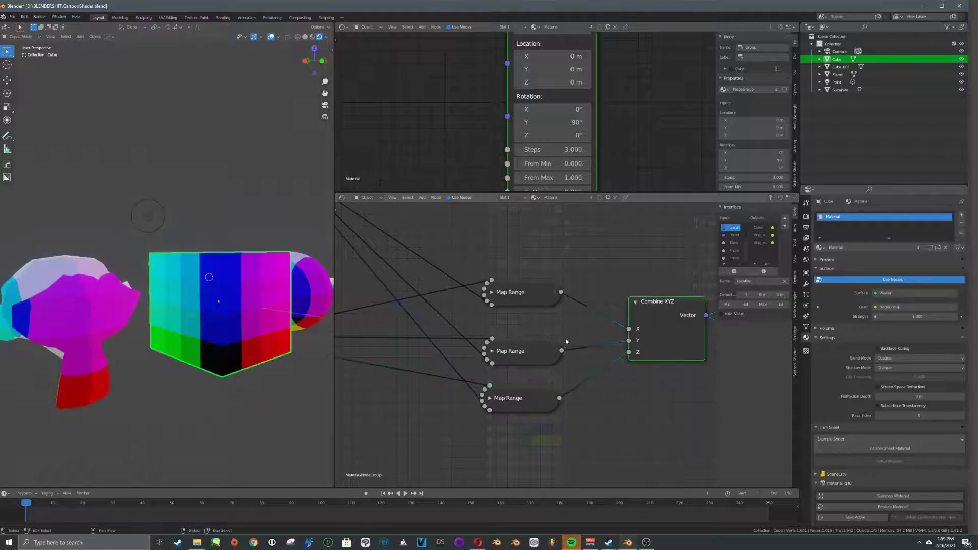
pyautogui.moveTo(493, 335); pyautogui.dragTo(673, 326, button='middle')
pyautogui.moveTo(452, 330)
pyautogui.mouseDown(button='middle')
pyautogui.moveTo(570, 330)
pyautogui.moveTo(417, 326)
pyautogui.mouseUp(button='middle')
pyautogui.keyDown('ctrl'); pyautogui.keyDown('shift'); pyautogui.click(456, 330); pyautogui.keyUp('shift'); pyautogui.keyUp('ctrl')
pyautogui.moveTo(496, 330); pyautogui.dragTo(257, 355, button='middle')
pyautogui.keyDown('ctrl'); pyautogui.keyDown('shift'); pyautogui.click(563, 316); pyautogui.keyUp('shift'); pyautogui.keyUp('ctrl')
# Move the Diffuse BSDF node slightly lower between the Mapping and Shader to RGB nodes.
pyautogui.moveTo(642, 353); pyautogui.dragTo(493, 332, button='middle')
pyautogui.click(533, 277)
pyautogui.moveTo(528, 268); pyautogui.dragTo(570, 308, button='middle')
pyautogui.moveTo(568, 311); pyautogui.dragTo(583, 345)
pyautogui.moveTo(578, 351); pyautogui.dragTo(470, 348, button='middle')
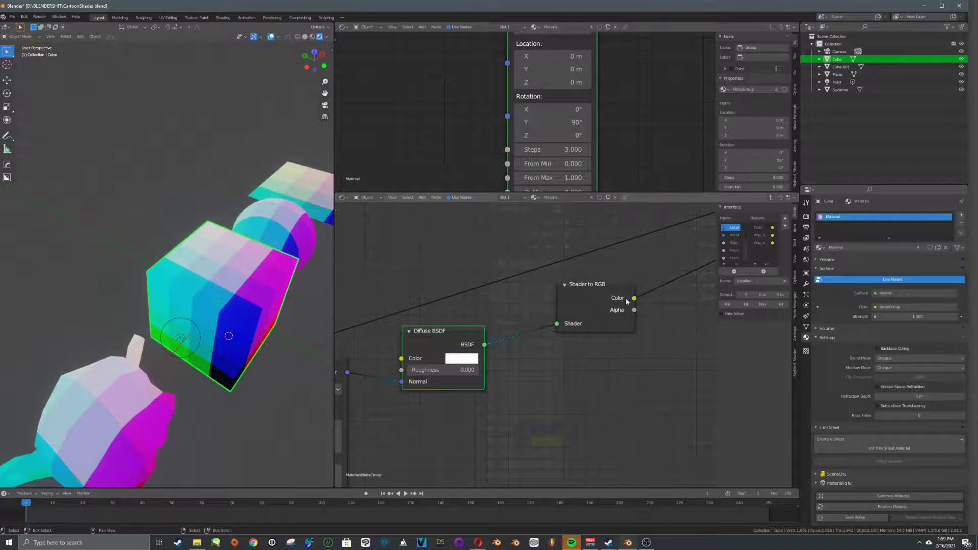
# Preview the stepped light response at the Shader to RGB node.
pyautogui.moveTo(515, 332); pyautogui.dragTo(351, 381, button='middle')
pyautogui.scroll(-4, 606, 306)
pyautogui.moveTo(606, 306); pyautogui.dragTo(565, 329, button='middle')
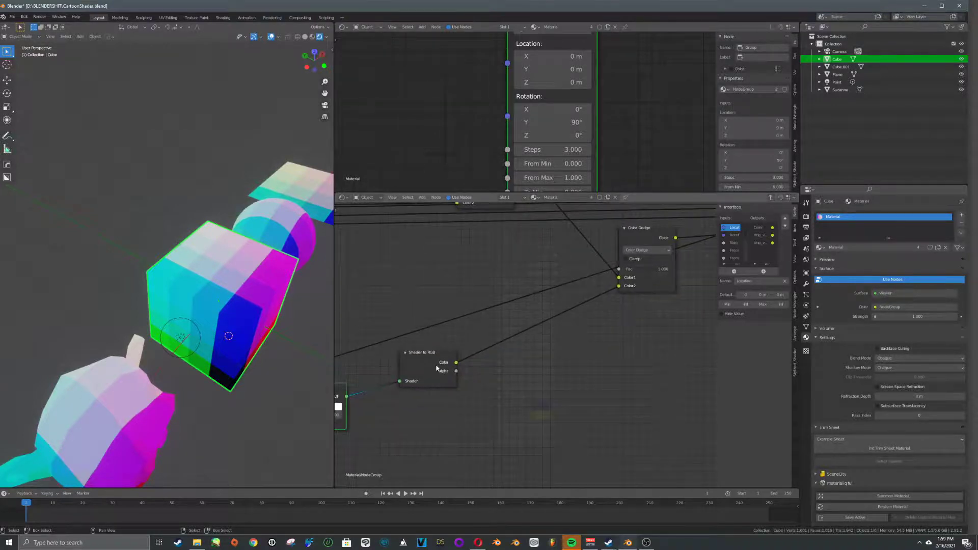
pyautogui.keyDown('ctrl'); pyautogui.keyDown('shift'); pyautogui.click(435, 367); pyautogui.keyUp('shift'); pyautogui.keyUp('ctrl')
# Set the point light's color to magenta and increase its power.
pyautogui.click(179, 338)
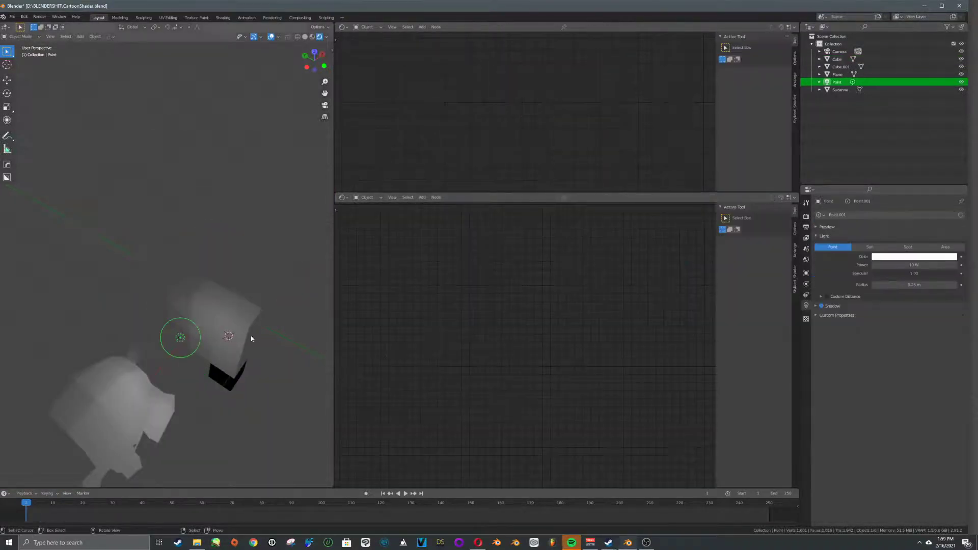
pyautogui.click(914, 256)
pyautogui.click(909, 199)
pyautogui.moveTo(909, 198)
pyautogui.mouseDown()
pyautogui.moveTo(890, 172)
pyautogui.moveTo(943, 173)
pyautogui.moveTo(934, 201)
pyautogui.mouseUp()
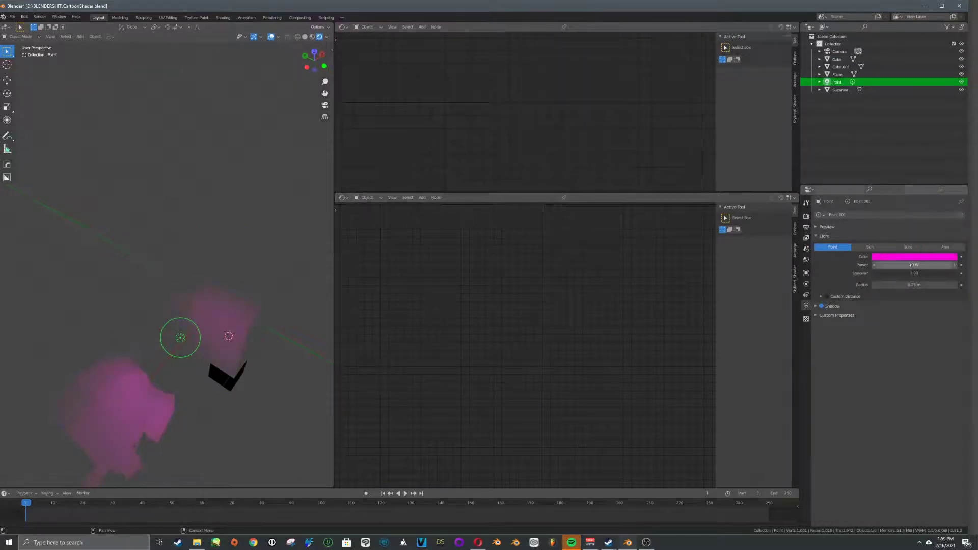
pyautogui.moveTo(914, 265); pyautogui.dragTo(932, 265)
# Move the point light up beside the cube to see how the stepped lighting responds.
pyautogui.click(222, 336)
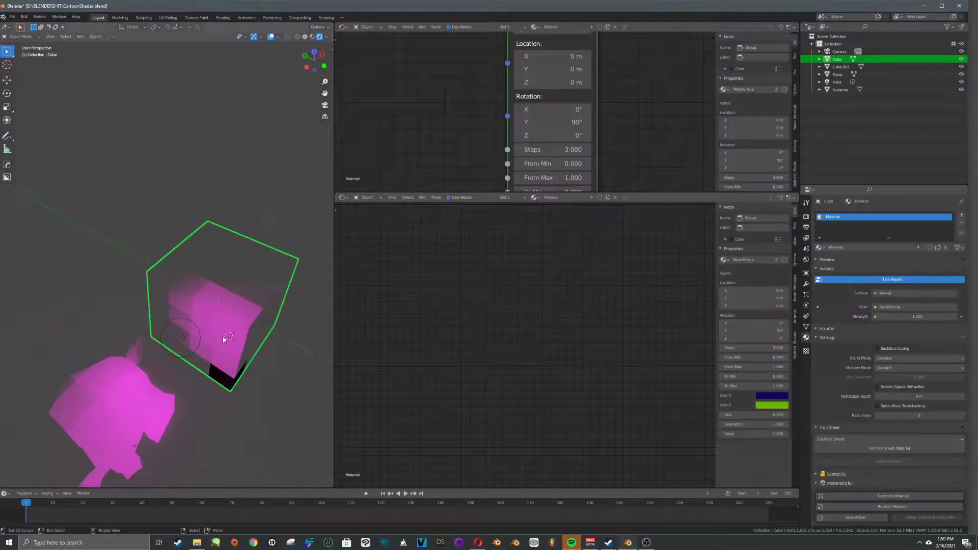
pyautogui.rightClick(188, 337)
pyautogui.press('g')
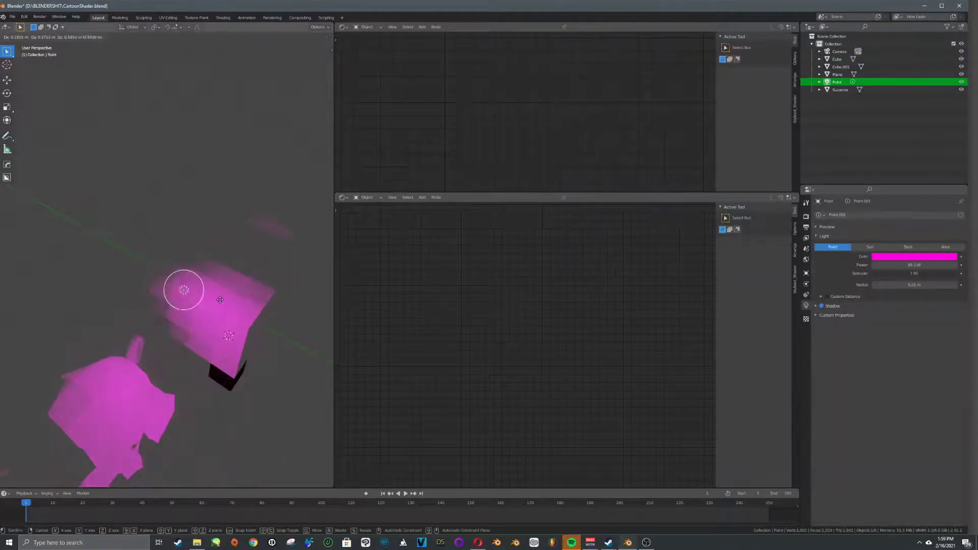
pyautogui.click(188, 303)
# Open the node group of the cube's material and enlarge the upper node editor.
pyautogui.rightClick(188, 339)
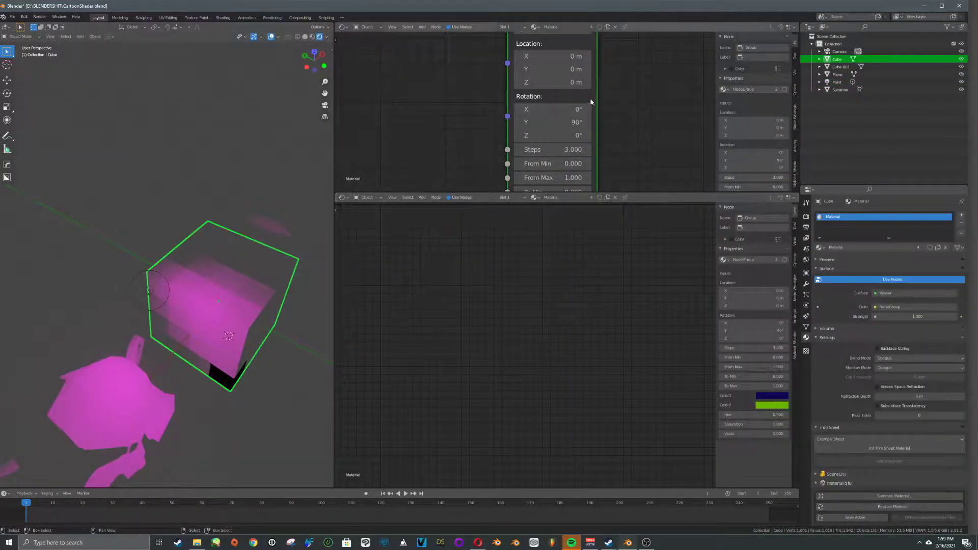
pyautogui.press('Tab')
pyautogui.scroll(-6, 470, 157)
pyautogui.moveTo(470, 157); pyautogui.dragTo(489, 201, button='middle')
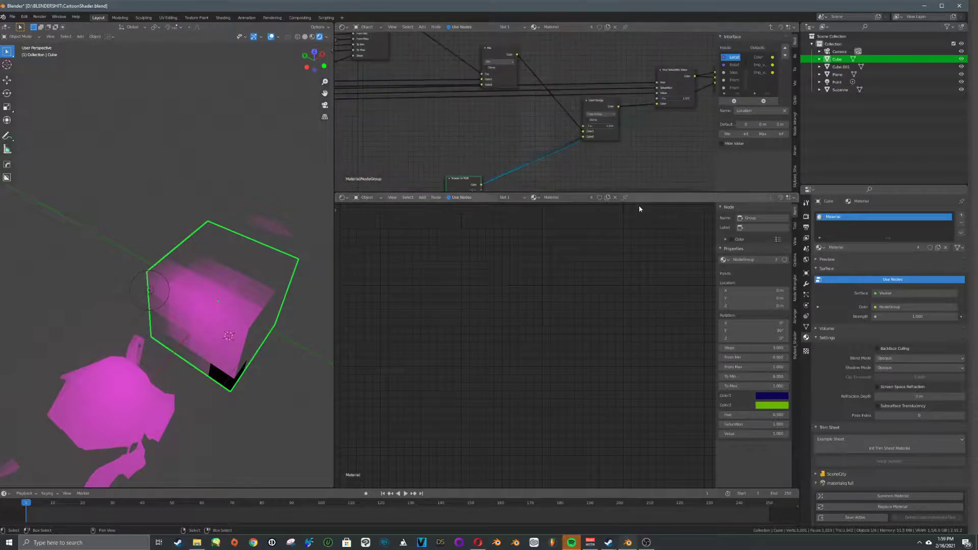
pyautogui.moveTo(653, 192); pyautogui.dragTo(653, 428)
# Reposition the Color Dodge node that combines the gradient and light branches, and try a slightly lower Fac.
pyautogui.scroll(5, 527, 342)
pyautogui.moveTo(504, 236); pyautogui.dragTo(347, 305, button='middle')
pyautogui.moveTo(635, 212); pyautogui.dragTo(597, 229, button='middle')
pyautogui.moveTo(598, 229)
pyautogui.mouseDown()
pyautogui.moveTo(617, 200)
pyautogui.moveTo(575, 201)
pyautogui.mouseUp()
pyautogui.moveTo(458, 254); pyautogui.dragTo(619, 194, button='middle')
pyautogui.moveTo(705, 139); pyautogui.dragTo(581, 198, button='middle')
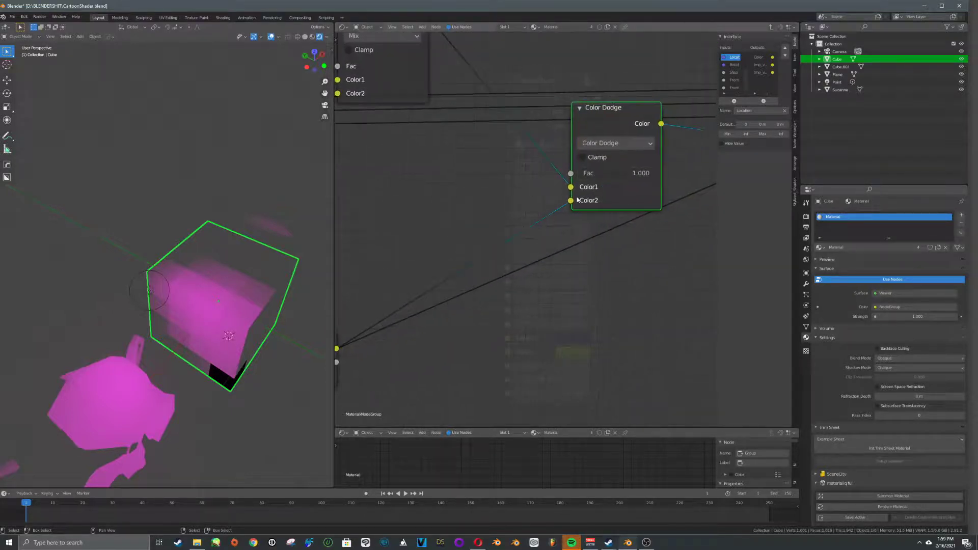
pyautogui.moveTo(596, 148); pyautogui.dragTo(619, 210, button='middle')
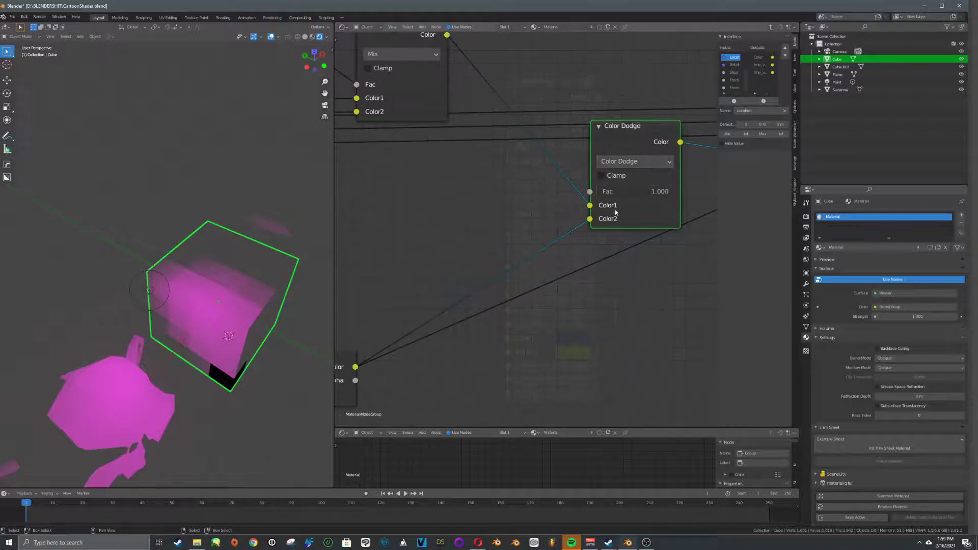
pyautogui.moveTo(654, 192)
pyautogui.mouseDown()
pyautogui.moveTo(606, 192)
pyautogui.moveTo(653, 193)
pyautogui.mouseUp()
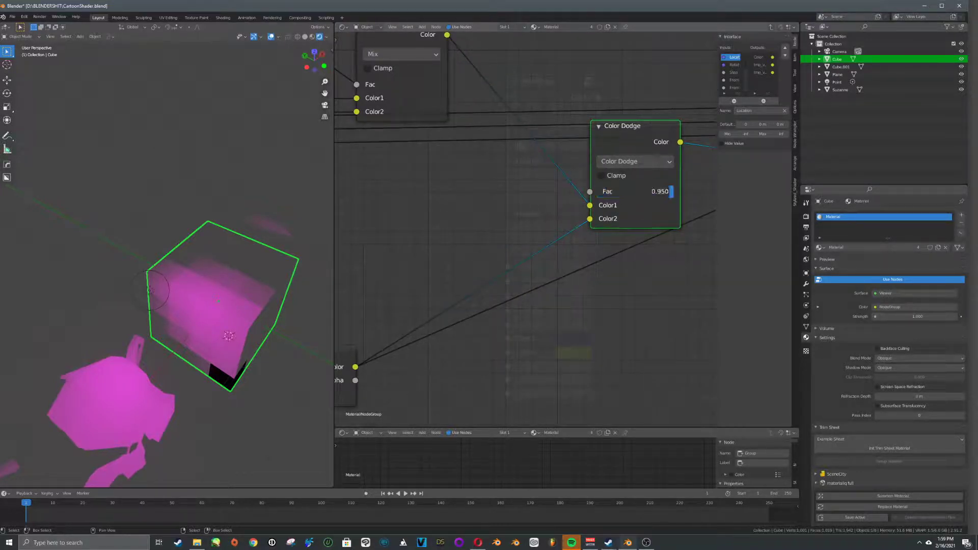
# Switch the Color Dodge node to Linear Light with Clamp enabled and preview its output.
pyautogui.click(637, 162)
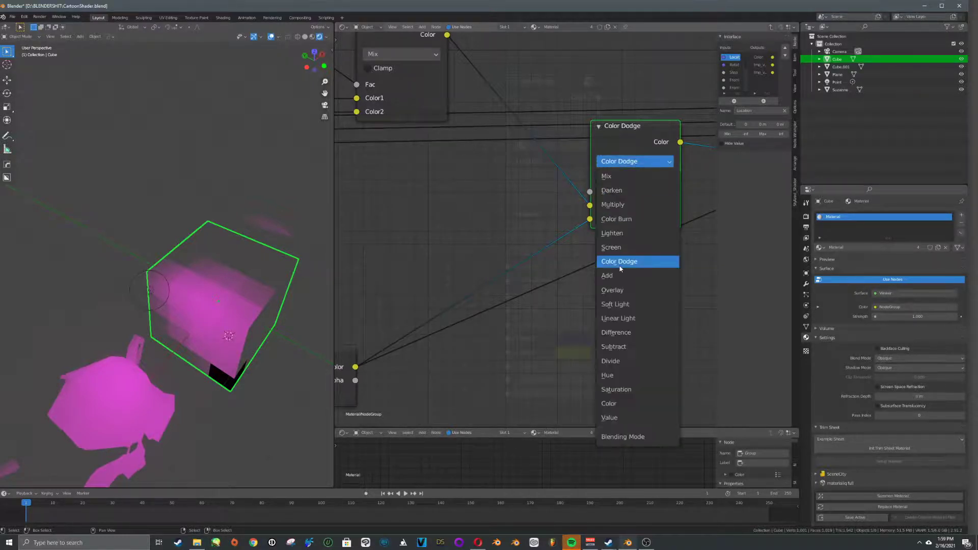
pyautogui.click(621, 318)
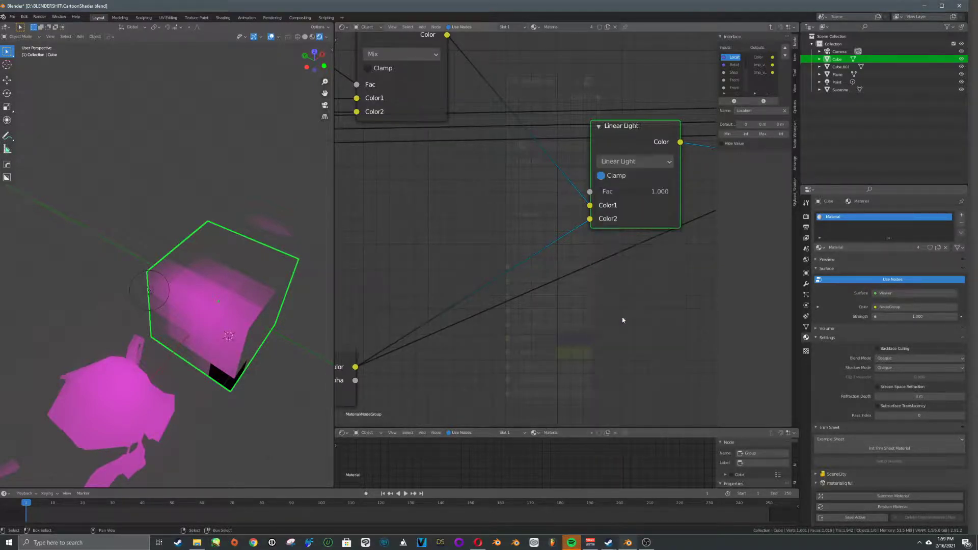
pyautogui.moveTo(646, 245); pyautogui.dragTo(534, 283, button='middle')
pyautogui.scroll(-5, 527, 233)
pyautogui.keyDown('ctrl'); pyautogui.keyDown('shift'); pyautogui.click(529, 197); pyautogui.keyUp('shift'); pyautogui.keyUp('ctrl')
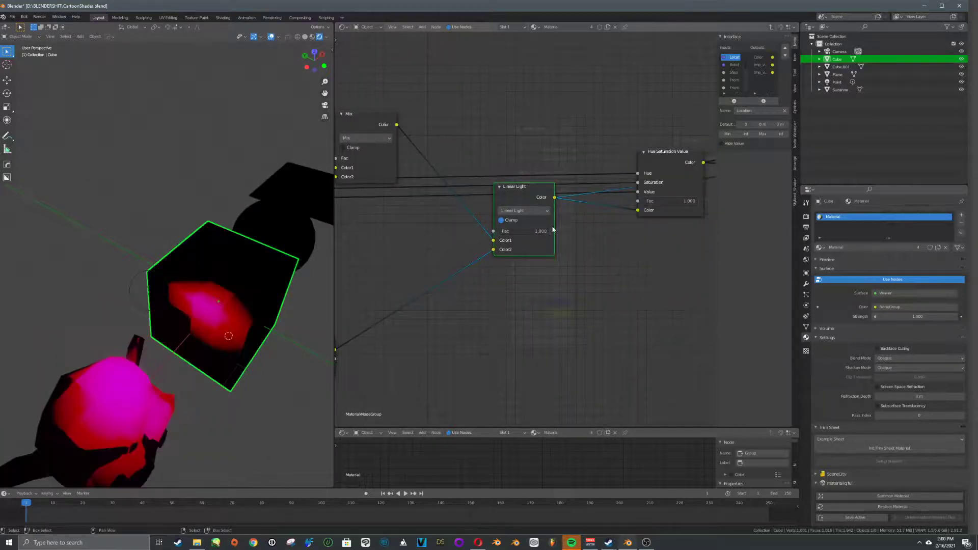
# Test the Linear Light node's Fac at 0 and return it to 1, viewing the effect from a lower angle.
pyautogui.scroll(2, 524, 230)
pyautogui.moveTo(523, 231); pyautogui.dragTo(496, 231)
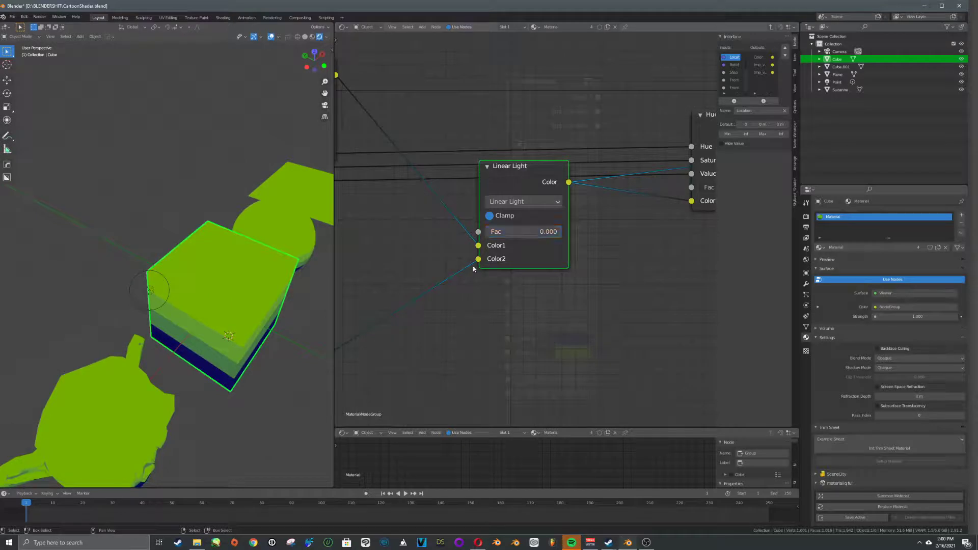
pyautogui.moveTo(204, 315); pyautogui.dragTo(266, 289, button='middle')
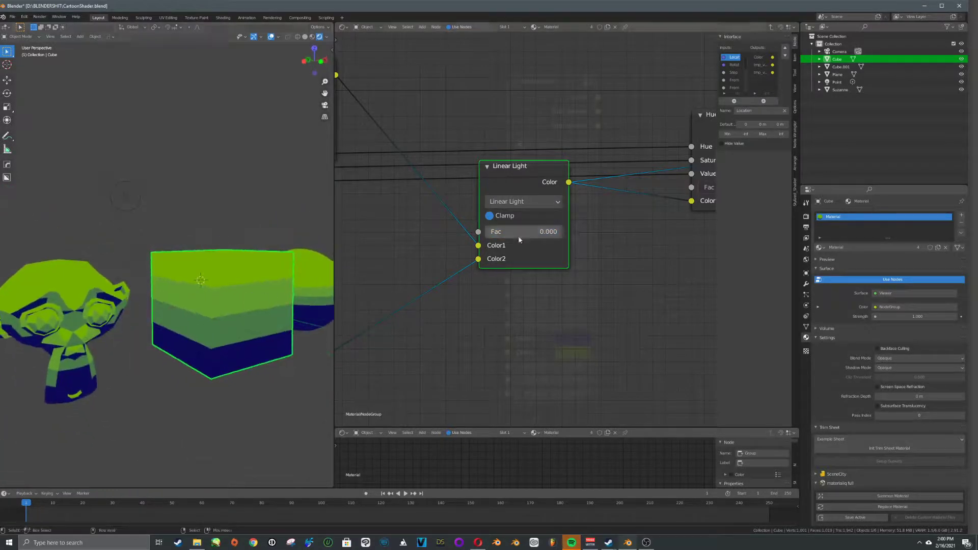
pyautogui.moveTo(523, 231); pyautogui.dragTo(601, 231)
# Try the Add and Mix blending modes on the combining node and undo the Fac test made in Mix mode.
pyautogui.click(558, 201)
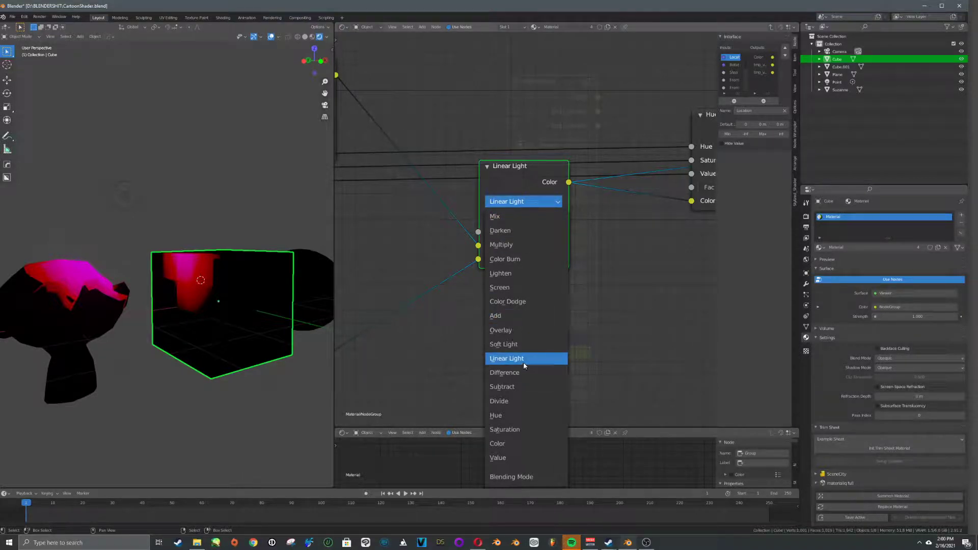
pyautogui.click(516, 317)
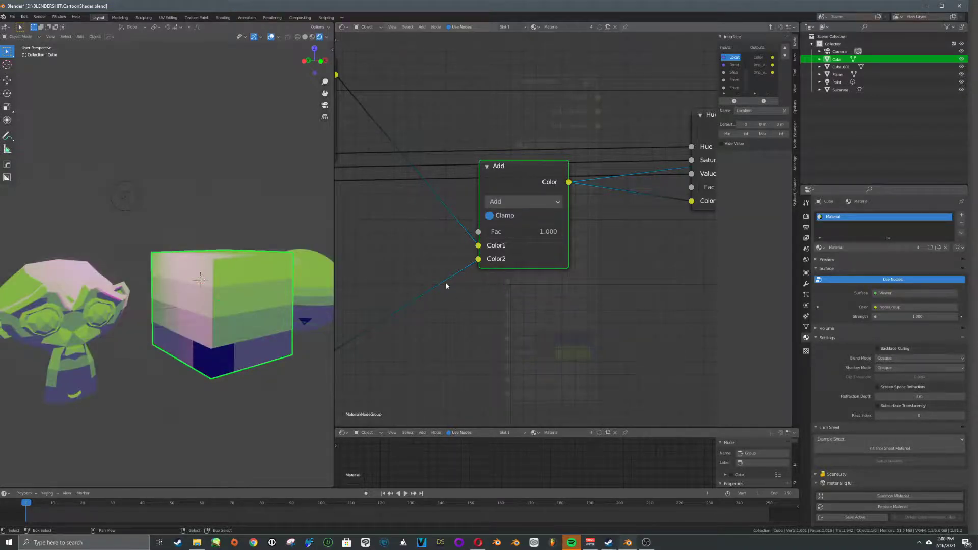
pyautogui.click(521, 202)
pyautogui.click(521, 203)
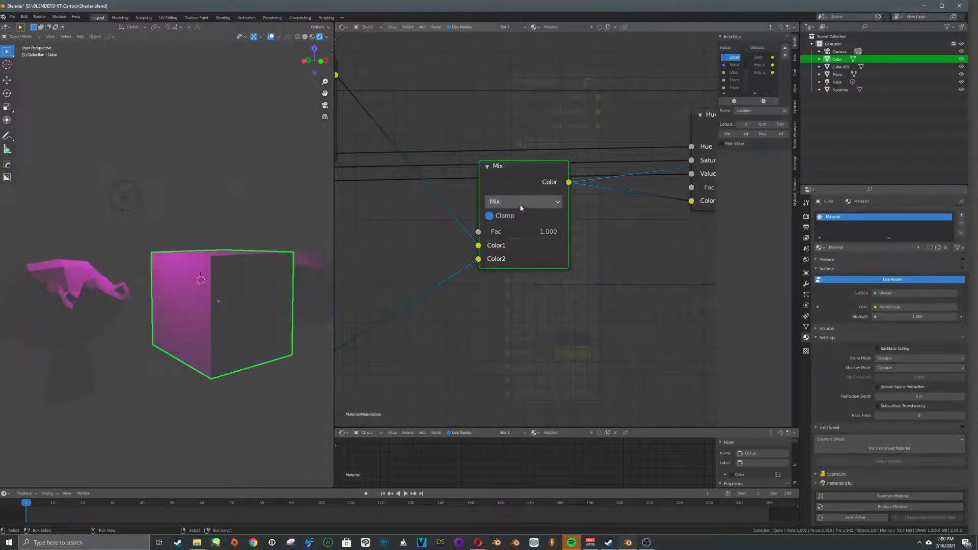
pyautogui.moveTo(532, 230); pyautogui.dragTo(492, 233)
pyautogui.hotkey('ctrl', 'z')
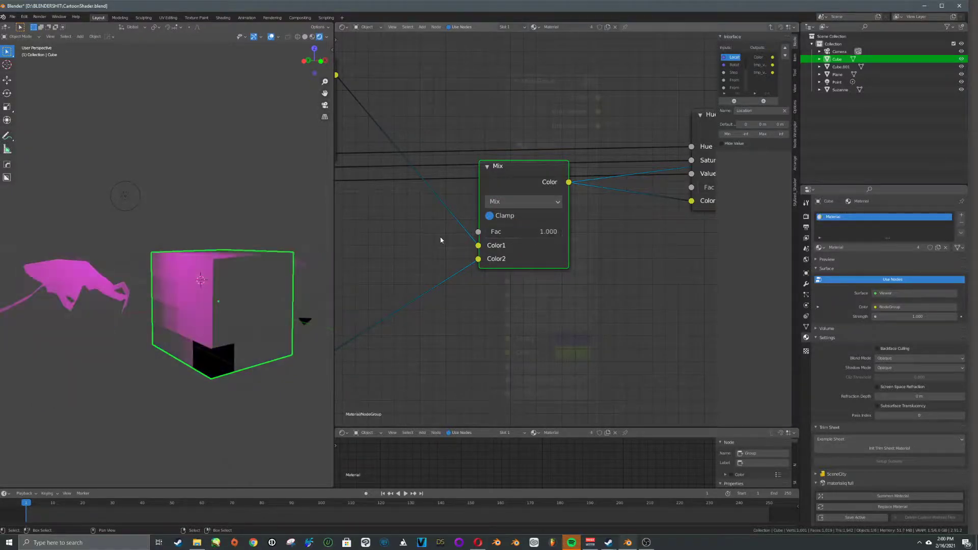
# Set the combining node's blending mode to Color Dodge and inspect the result on the cube.
pyautogui.click(520, 201)
pyautogui.click(517, 199)
pyautogui.click(502, 198)
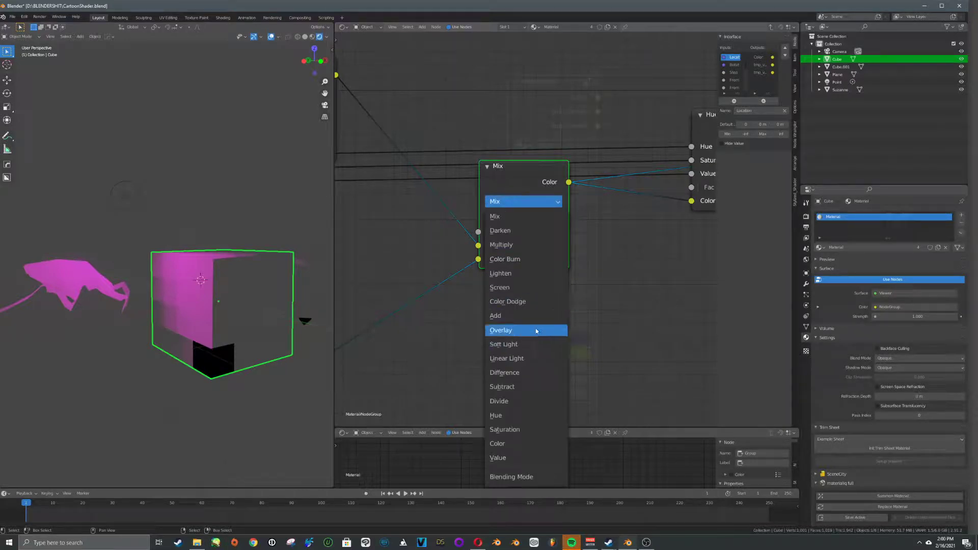
pyautogui.click(530, 301)
pyautogui.moveTo(211, 296); pyautogui.dragTo(185, 271, button='middle')
# Try the Overlay and Soft Light blending modes on the combining node, then restore Color Dodge.
pyautogui.click(522, 202)
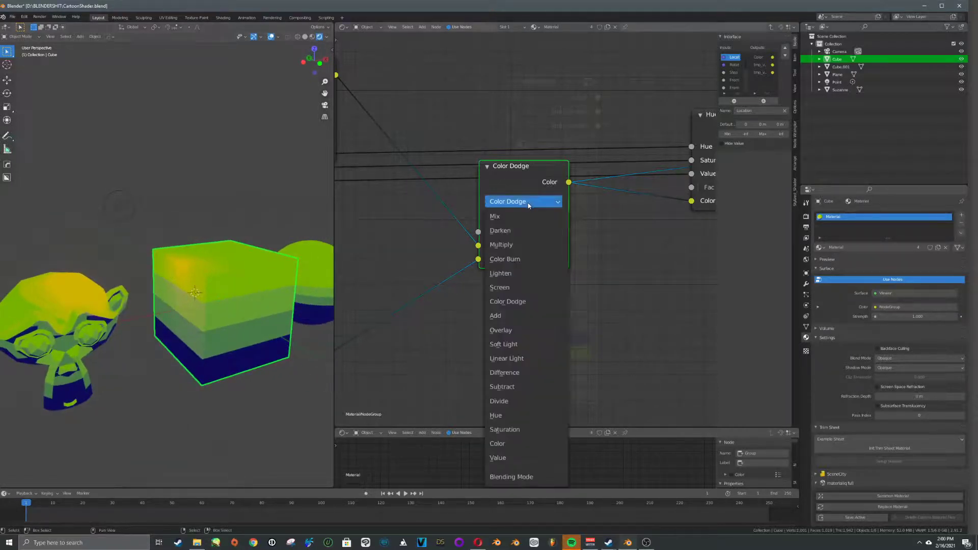
pyautogui.click(524, 331)
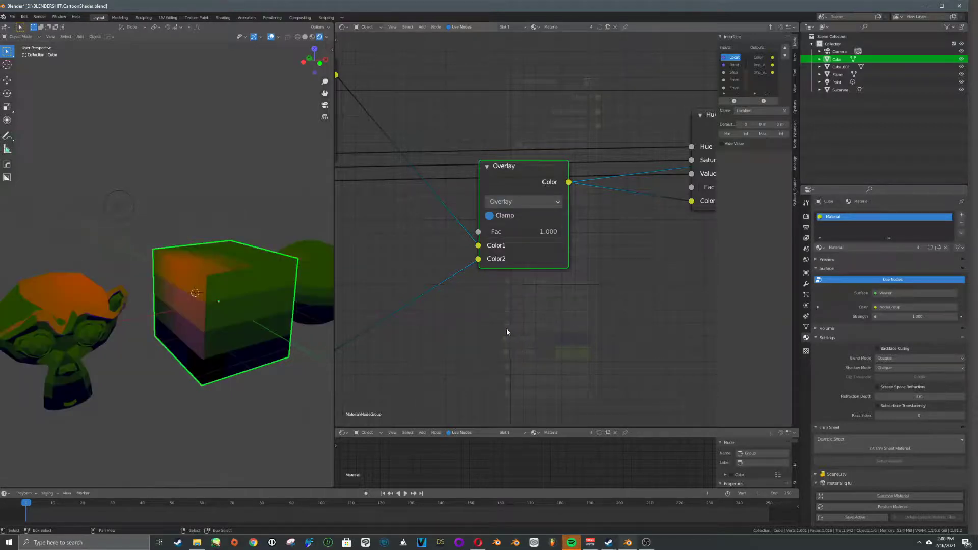
pyautogui.click(535, 202)
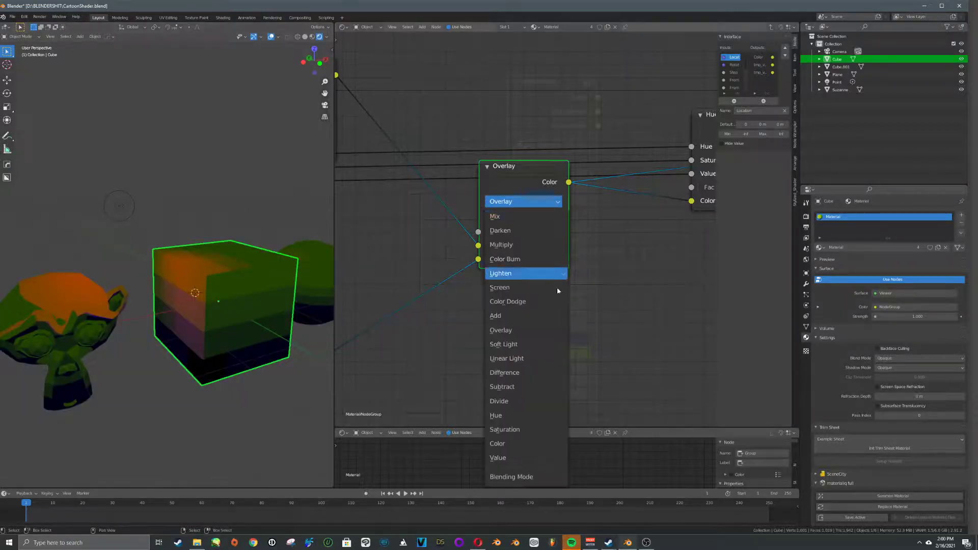
pyautogui.click(525, 345)
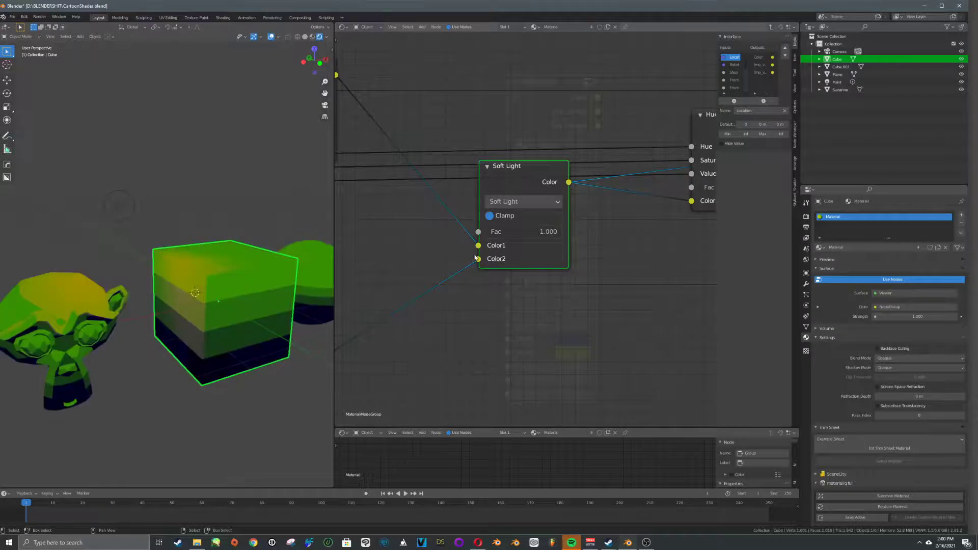
pyautogui.click(524, 201)
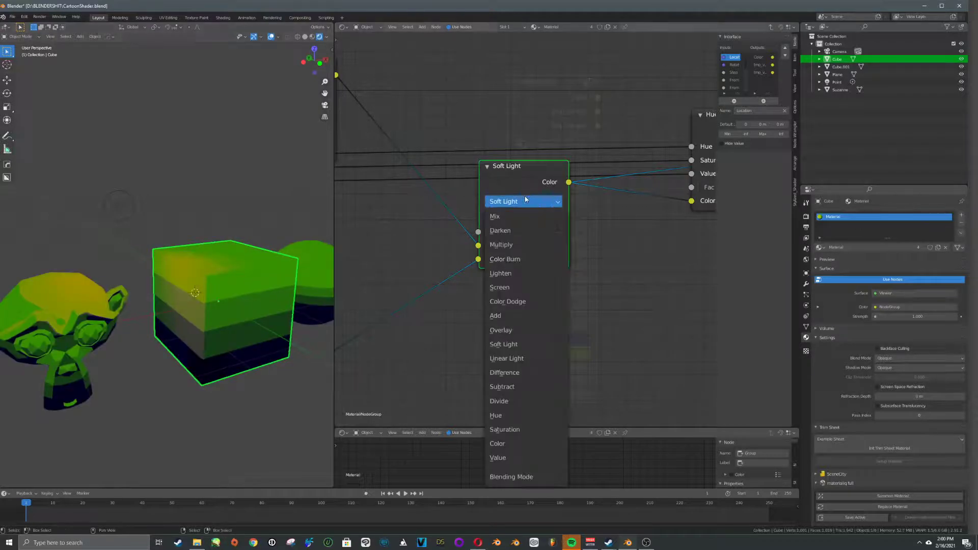
pyautogui.click(520, 306)
# Compare the previews of the Mix, Shader to RGB and Color Dodge nodes.
pyautogui.scroll(-6, 501, 353)
pyautogui.moveTo(455, 254)
pyautogui.mouseDown(button='middle')
pyautogui.moveTo(563, 245)
pyautogui.moveTo(591, 275)
pyautogui.mouseUp(button='middle')
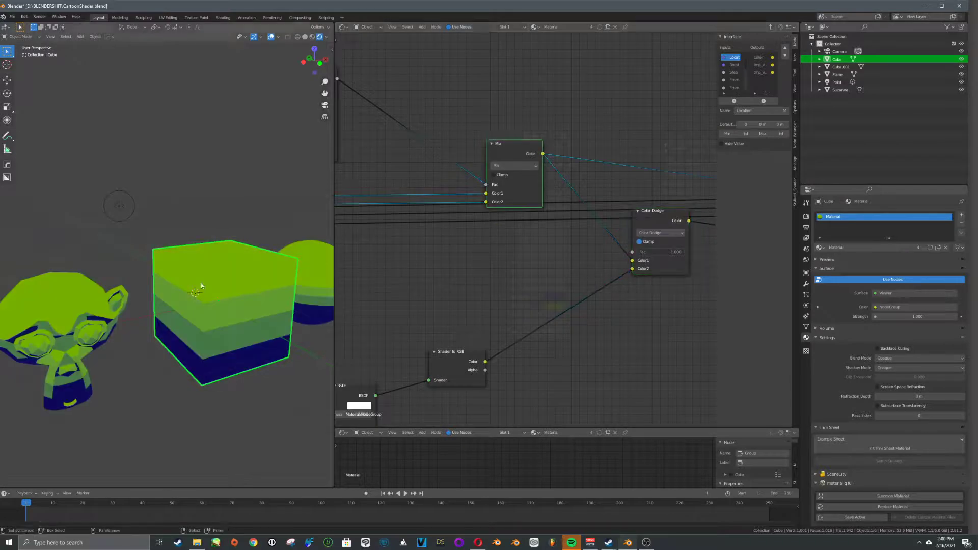
pyautogui.moveTo(658, 212); pyautogui.dragTo(569, 220, button='middle')
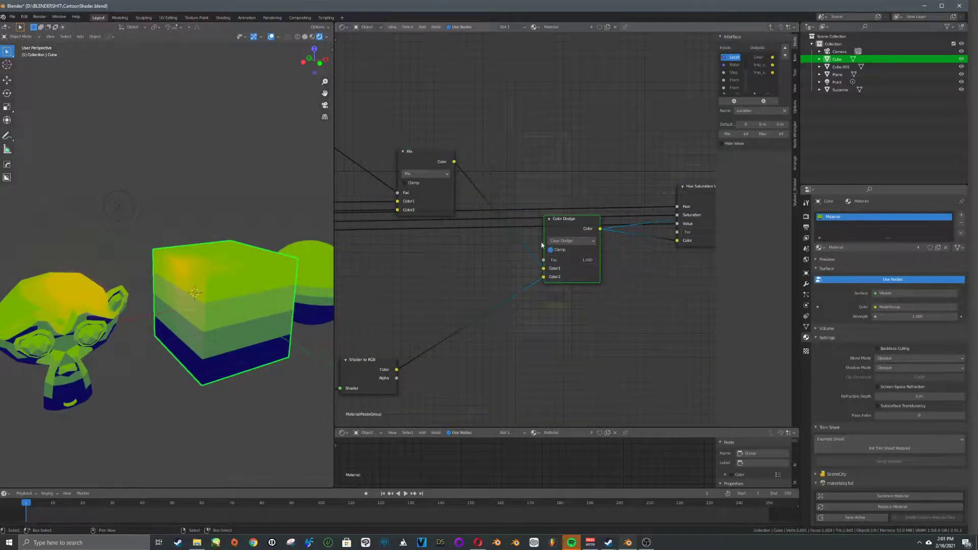
pyautogui.moveTo(361, 375); pyautogui.dragTo(445, 331, button='middle')
pyautogui.keyDown('ctrl'); pyautogui.keyDown('shift'); pyautogui.click(444, 331); pyautogui.keyUp('shift'); pyautogui.keyUp('ctrl')
pyautogui.moveTo(550, 262); pyautogui.dragTo(454, 298, button='middle')
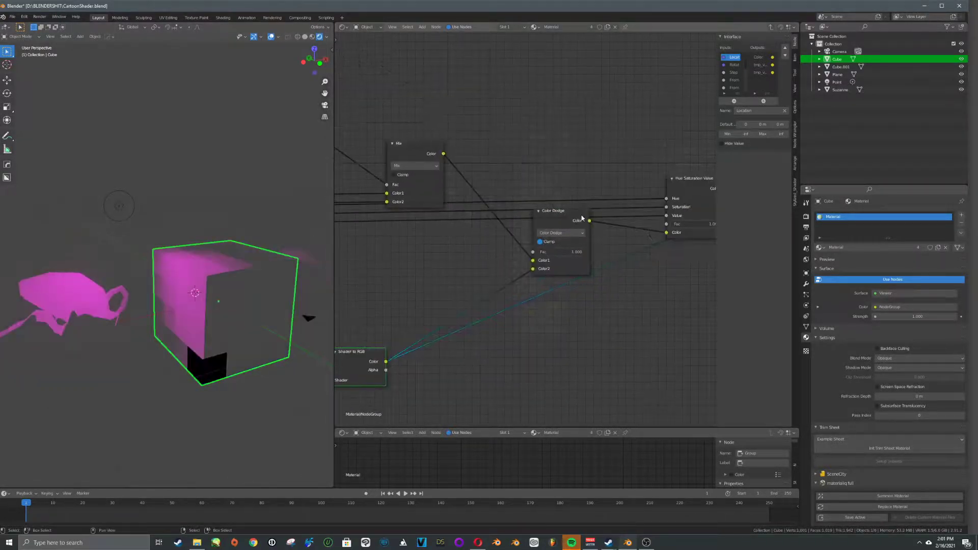
pyautogui.keyDown('ctrl'); pyautogui.keyDown('shift'); pyautogui.click(582, 219); pyautogui.keyUp('shift'); pyautogui.keyUp('ctrl')
# Move the point light down between the monkey head and the cube.
pyautogui.rightClick(116, 206)
pyautogui.press('g')
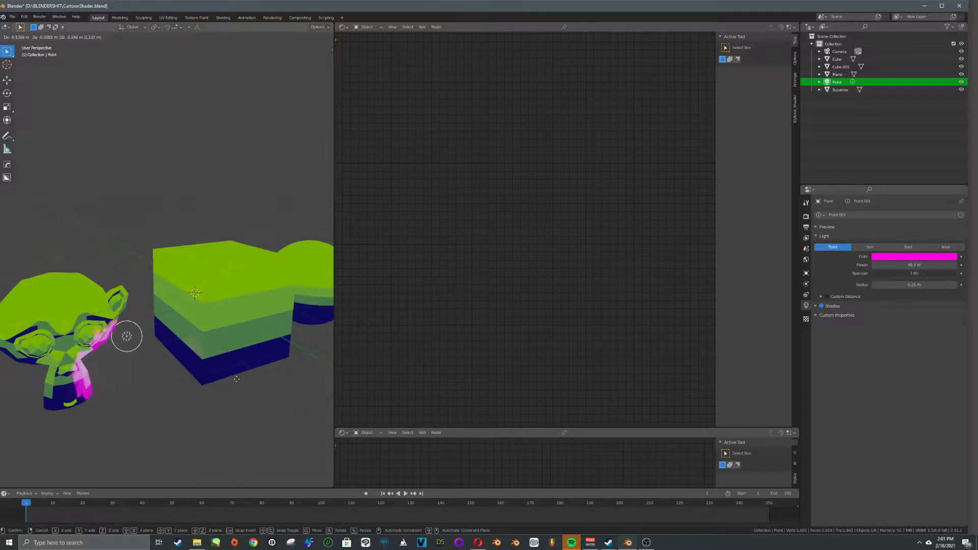
pyautogui.click(263, 387)
# Adjust the point light's power and change its color to blue.
pyautogui.click(897, 265)
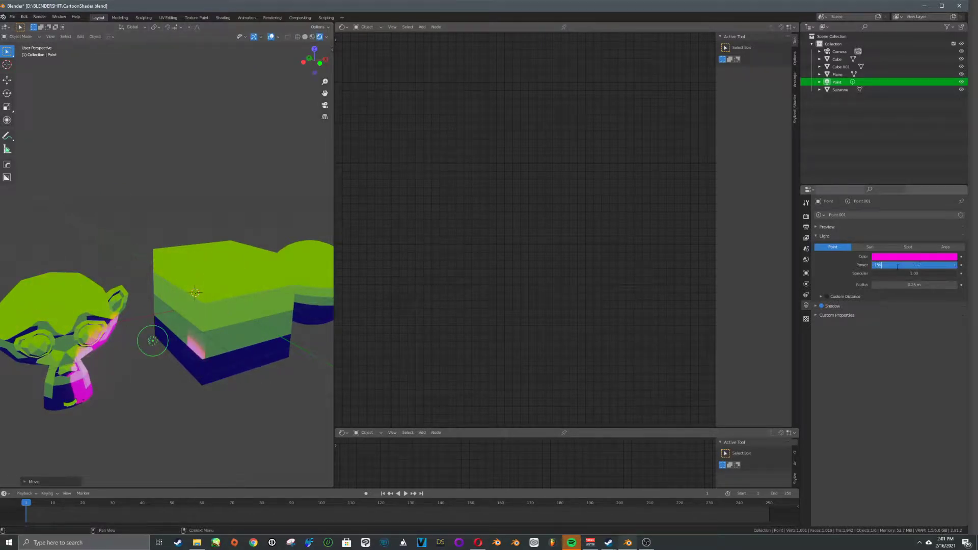
pyautogui.press('Return')
pyautogui.moveTo(897, 266)
pyautogui.mouseDown()
pyautogui.moveTo(917, 266)
pyautogui.moveTo(884, 264)
pyautogui.mouseUp()
pyautogui.press('Return')
pyautogui.click(903, 256)
pyautogui.moveTo(933, 189); pyautogui.dragTo(902, 163)
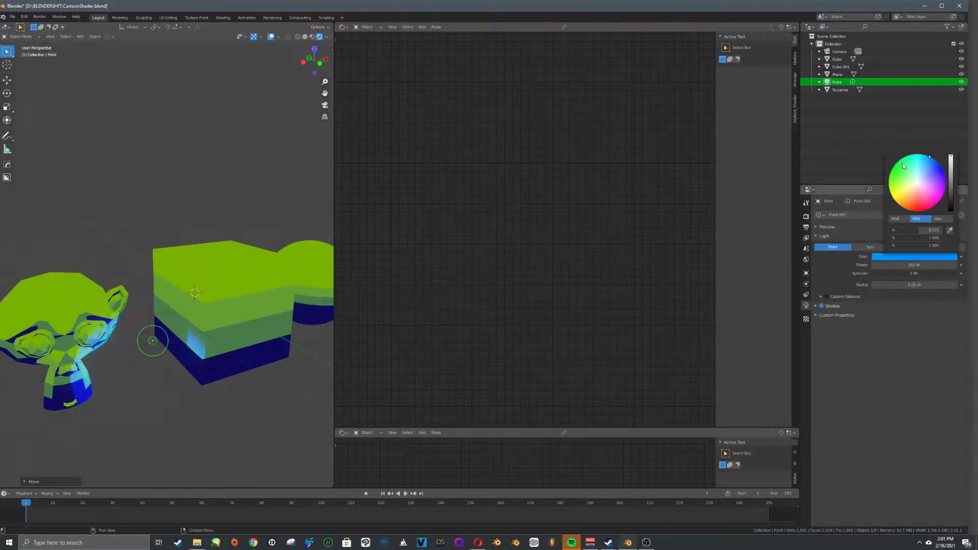
# Reopen the node group of the cube's material and move the Color Dodge node farther from the Hue Saturation Value node.
pyautogui.click(244, 308)
pyautogui.scroll(-5, 474, 184)
pyautogui.moveTo(473, 183); pyautogui.dragTo(626, 229, button='middle')
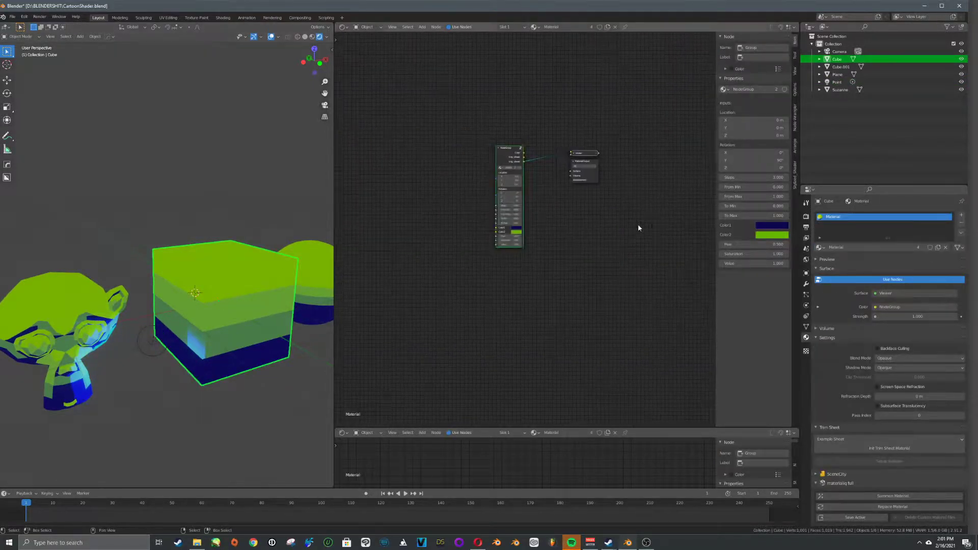
pyautogui.press('Tab')
pyautogui.scroll(9, 596, 238)
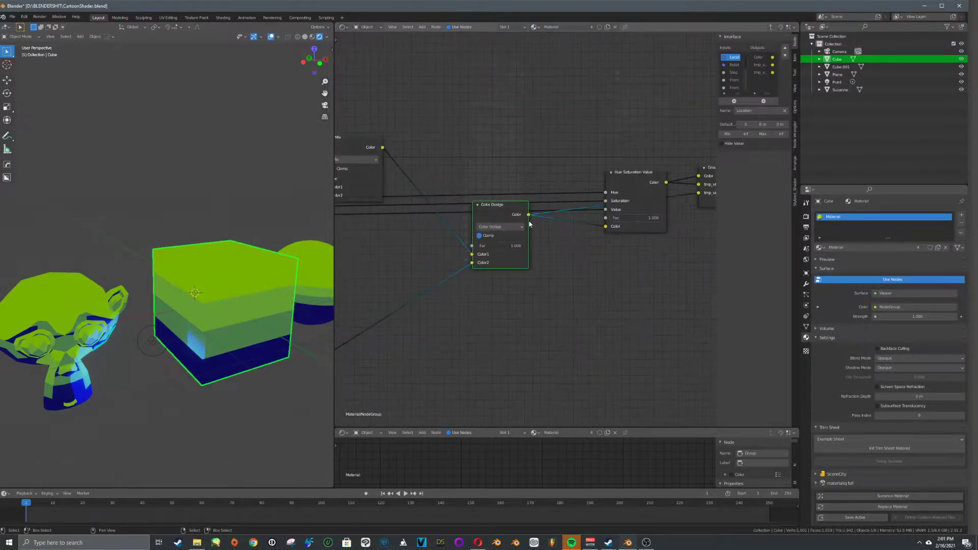
pyautogui.moveTo(496, 211); pyautogui.dragTo(472, 232)
# Review the Hue Saturation Value node before the Group Output and exit the node group.
pyautogui.moveTo(572, 231); pyautogui.dragTo(491, 245, button='middle')
pyautogui.scroll(4, 515, 216)
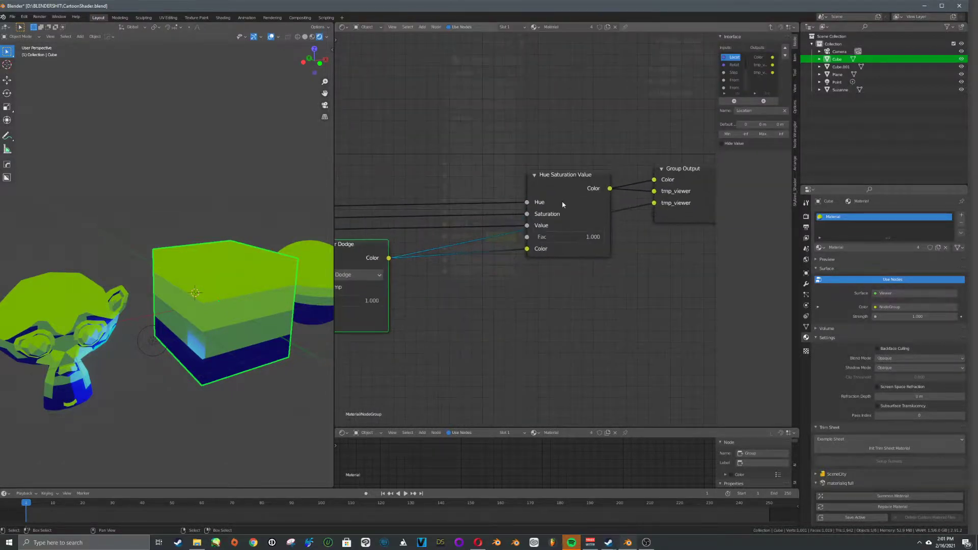
pyautogui.press('Tab')
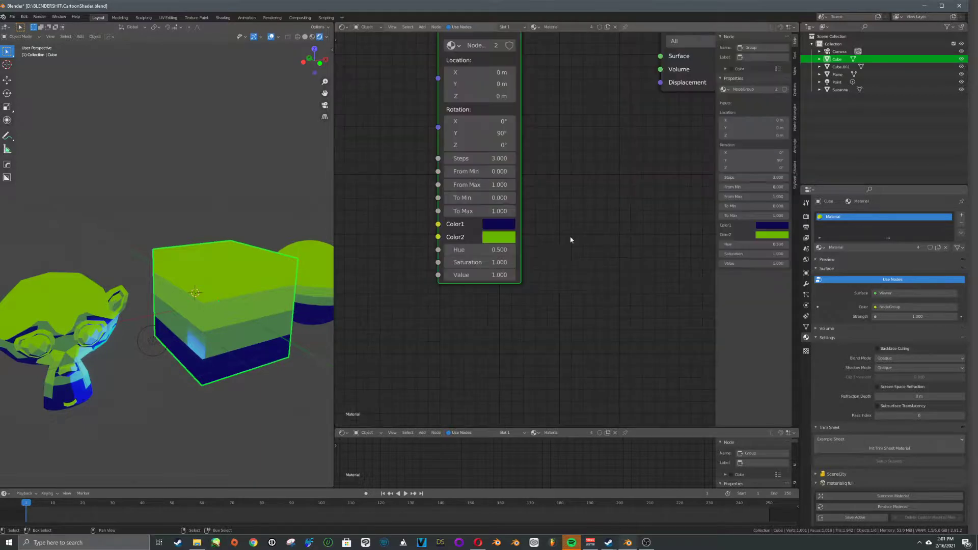
# Reopen the node group, select its Hue Saturation Value node, exit the group, and connect the group's Color output to the Viewer.
pyautogui.click(489, 250)
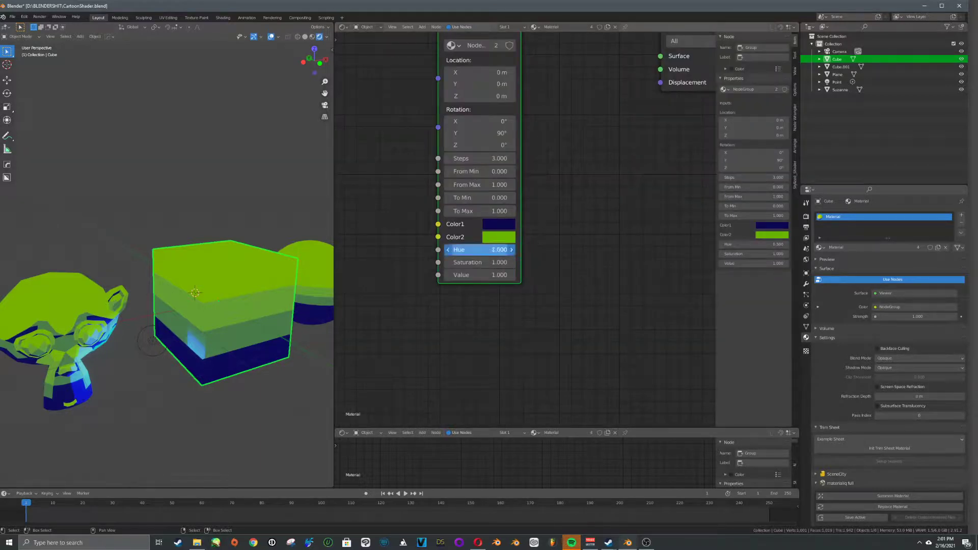
pyautogui.press('Tab')
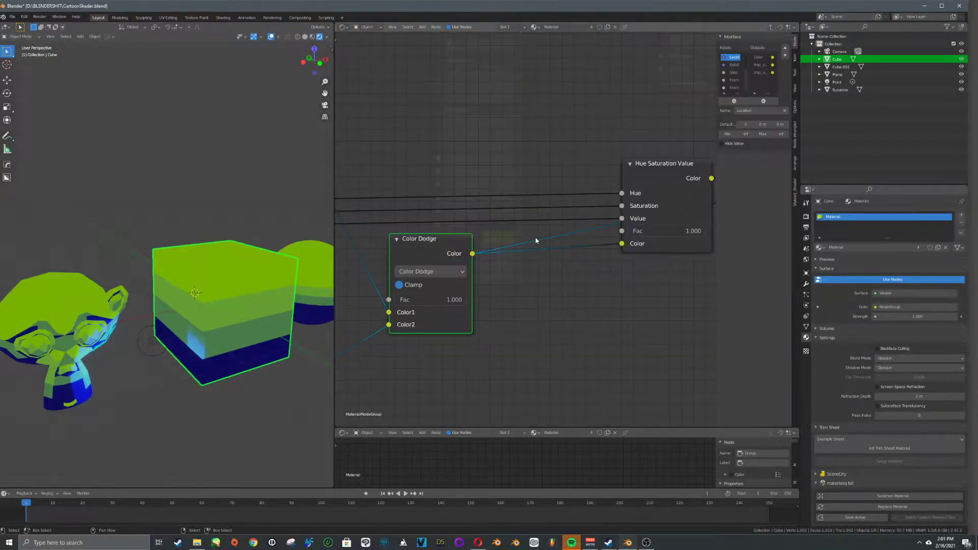
pyautogui.moveTo(579, 250); pyautogui.dragTo(446, 244, button='middle')
pyautogui.scroll(-5, 446, 245)
pyautogui.moveTo(610, 226); pyautogui.dragTo(563, 236, button='middle')
pyautogui.scroll(4, 563, 235)
pyautogui.moveTo(478, 199); pyautogui.dragTo(533, 225, button='middle')
pyautogui.click(606, 215)
pyautogui.click(476, 208)
pyautogui.press('Tab')
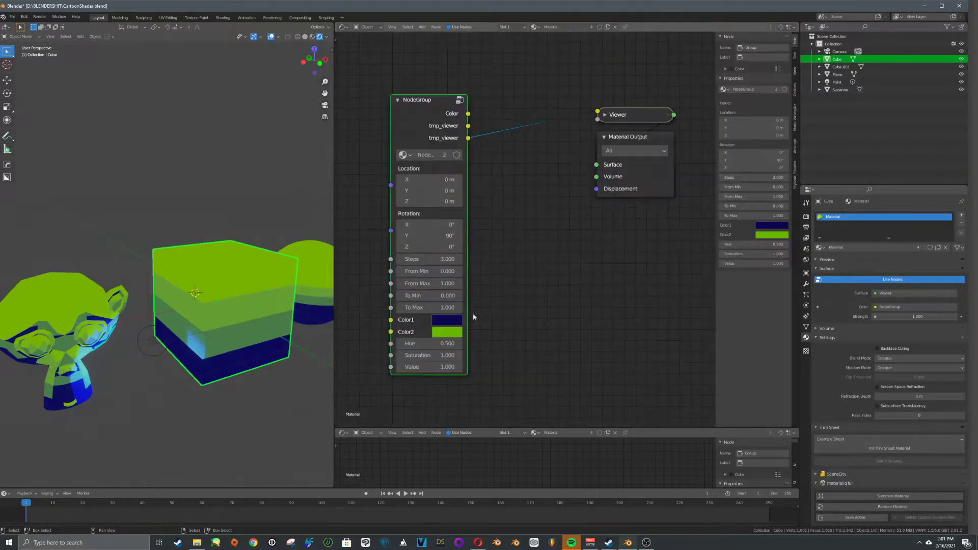
pyautogui.moveTo(476, 130); pyautogui.dragTo(587, 129)
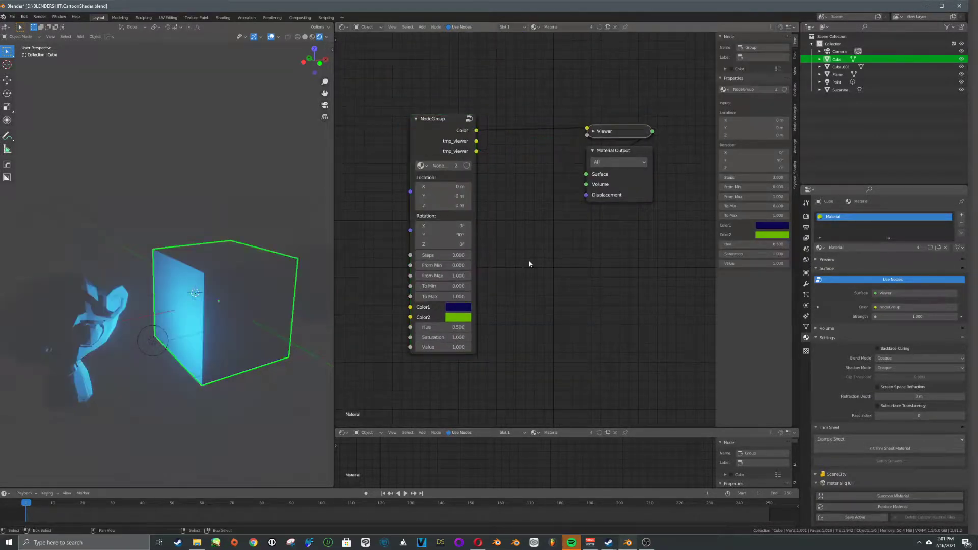
# Test the node group's Hue by raising it, entering 0.5, and lowering it to 0.44.
pyautogui.moveTo(528, 270); pyautogui.dragTo(562, 218, button='middle')
pyautogui.scroll(3, 525, 230)
pyautogui.moveTo(462, 285); pyautogui.dragTo(540, 286)
pyautogui.doubleClick(464, 285)
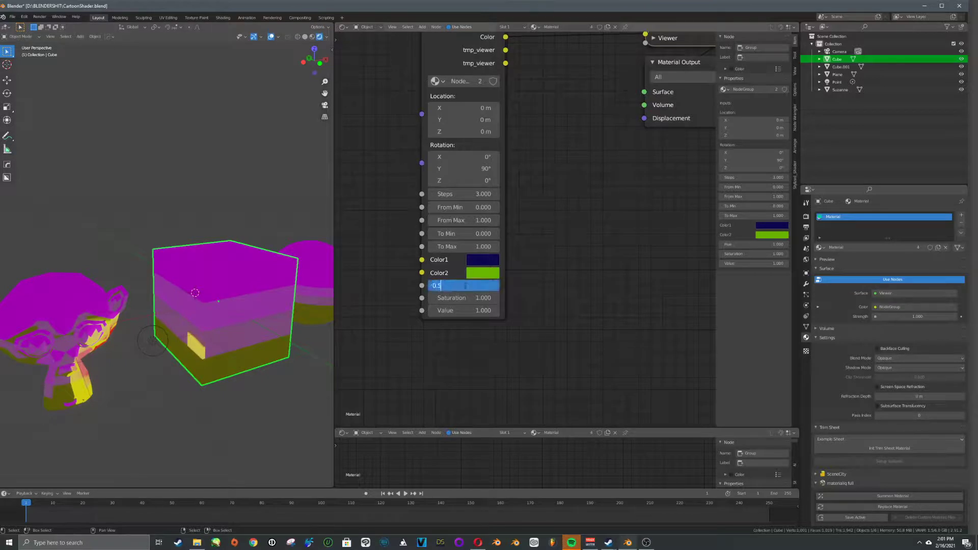
pyautogui.write('.5')
pyautogui.press('Return')
pyautogui.moveTo(179, 318); pyautogui.dragTo(167, 297, button='middle')
pyautogui.moveTo(462, 286)
pyautogui.mouseDown()
pyautogui.moveTo(558, 286)
pyautogui.moveTo(407, 286)
pyautogui.moveTo(466, 286)
pyautogui.mouseUp()
pyautogui.scroll(-3, 532, 354)
pyautogui.moveTo(476, 274); pyautogui.dragTo(493, 349, button='middle')
pyautogui.scroll(5, 493, 349)
# Reopen the node group and move the Color Dodge node closer to the Hue Saturation Value node.
pyautogui.click(448, 88)
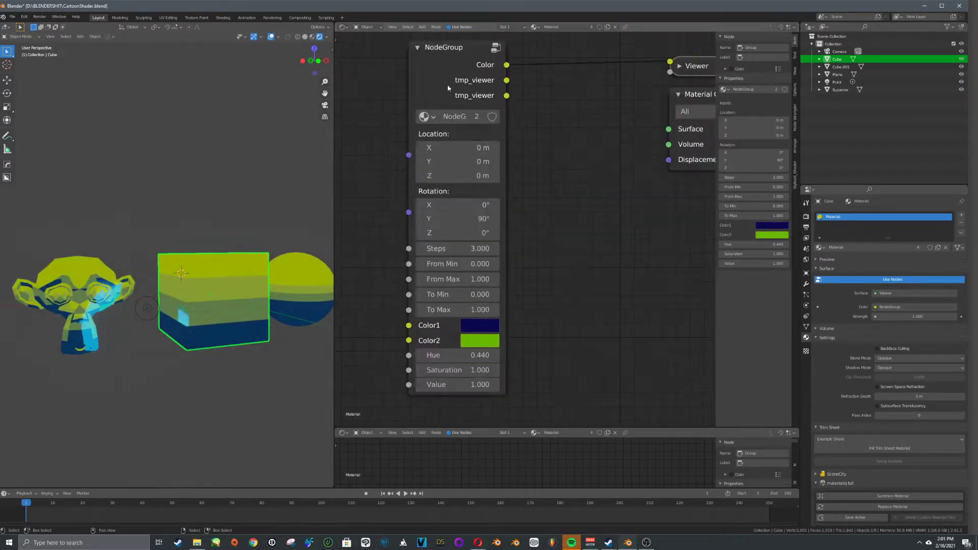
pyautogui.press('Tab')
pyautogui.scroll(4, 633, 273)
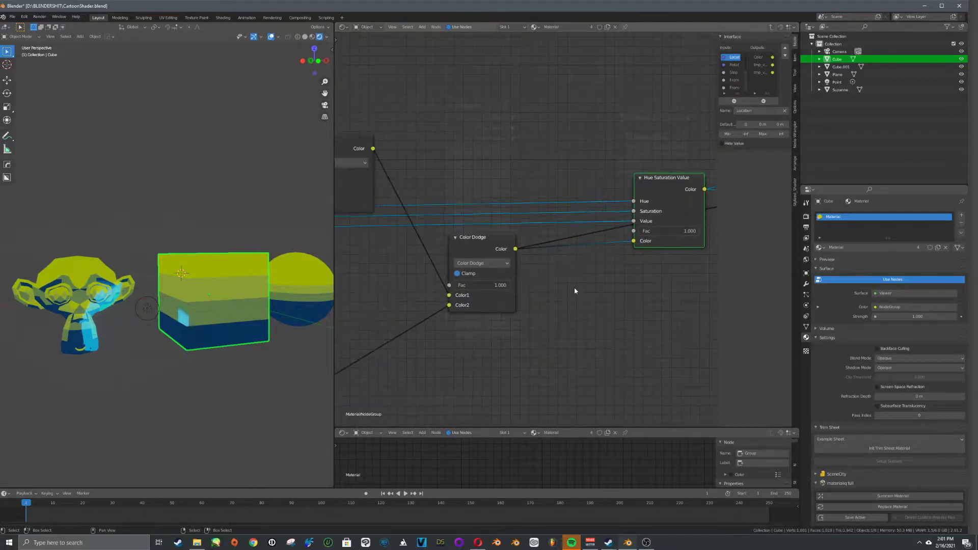
pyautogui.moveTo(589, 260); pyautogui.dragTo(551, 252, button='middle')
pyautogui.moveTo(444, 246)
pyautogui.mouseDown()
pyautogui.moveTo(543, 273)
pyautogui.moveTo(536, 268)
pyautogui.mouseUp()
pyautogui.scroll(-7, 549, 249)
pyautogui.scroll(5, 488, 261)
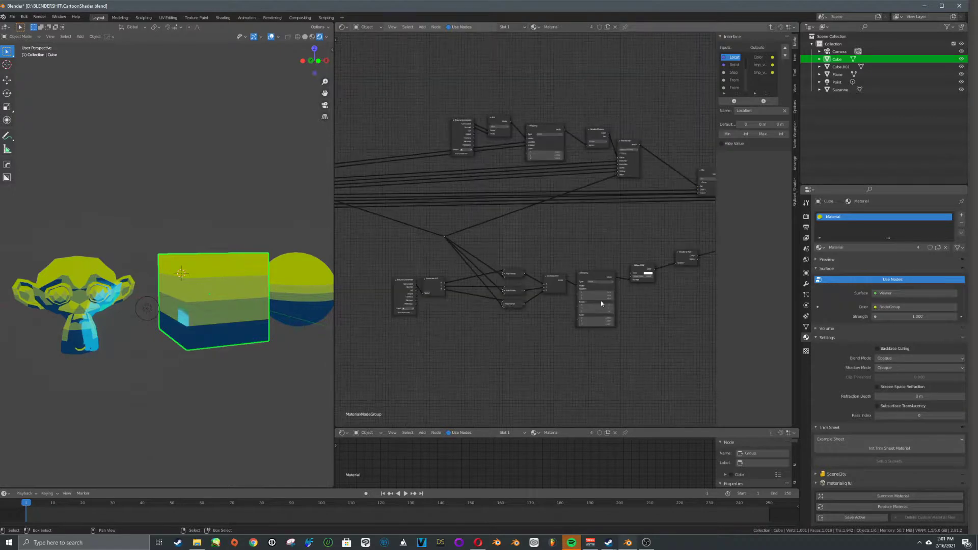
pyautogui.scroll(4, 529, 285)
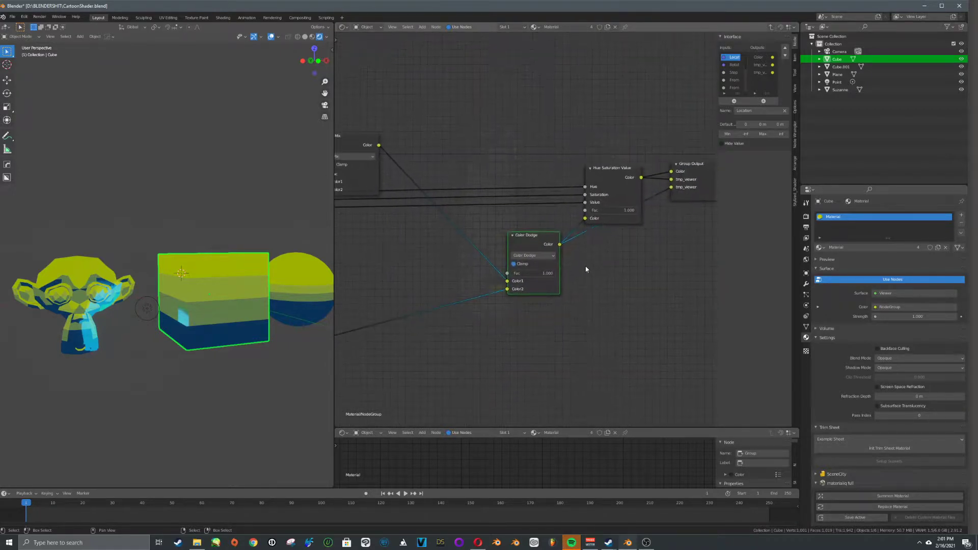
pyautogui.moveTo(531, 244); pyautogui.dragTo(527, 247)
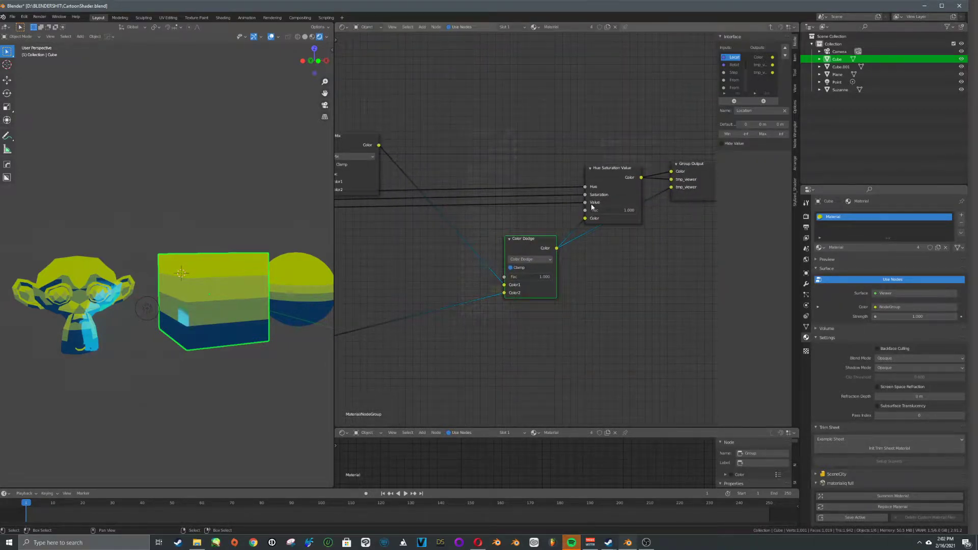
# Place Color Dodge after Hue Saturation Value by rewiring the Mix color through Hue Saturation Value into Color1, output it, and exit the group.
pyautogui.moveTo(505, 285)
pyautogui.mouseDown()
pyautogui.moveTo(594, 213)
pyautogui.moveTo(590, 220)
pyautogui.mouseUp()
pyautogui.moveTo(535, 244); pyautogui.dragTo(680, 242)
pyautogui.moveTo(640, 178); pyautogui.dragTo(651, 284)
pyautogui.scroll(1, 693, 243)
pyautogui.moveTo(693, 243); pyautogui.dragTo(645, 254, button='middle')
pyautogui.moveTo(636, 246)
pyautogui.mouseDown()
pyautogui.moveTo(591, 257)
pyautogui.moveTo(621, 176)
pyautogui.mouseUp()
pyautogui.press('Tab')
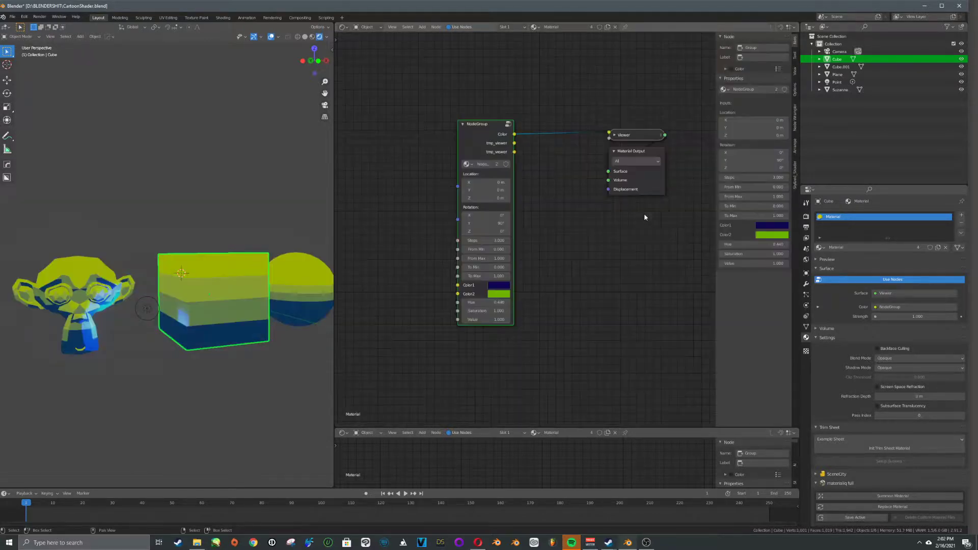
# Set the node group's Hue to 0.24 and check the result on the objects.
pyautogui.scroll(2, 526, 231)
pyautogui.moveTo(471, 328); pyautogui.dragTo(543, 329)
pyautogui.moveTo(119, 295)
pyautogui.mouseDown(button='middle')
pyautogui.moveTo(165, 332)
pyautogui.moveTo(126, 312)
pyautogui.mouseUp(button='middle')
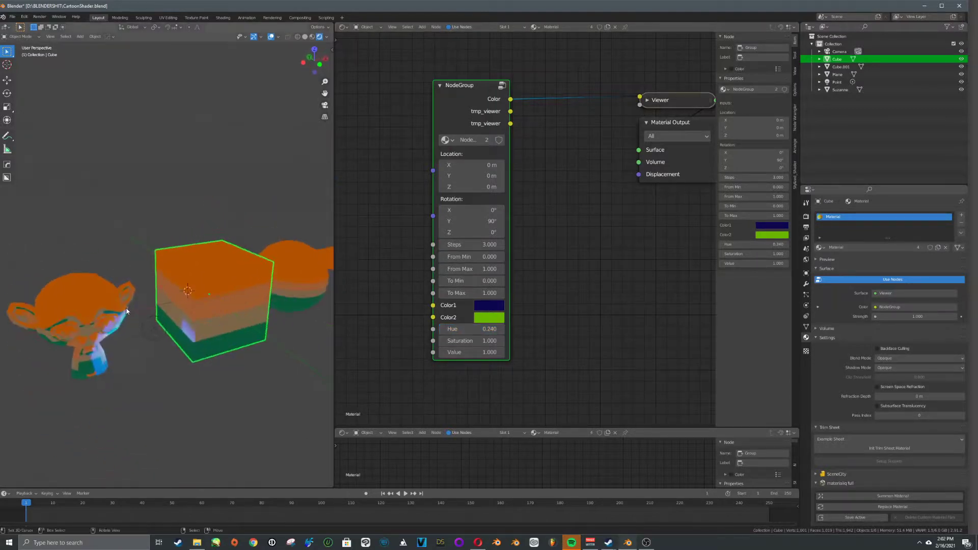
pyautogui.scroll(-2, 523, 300)
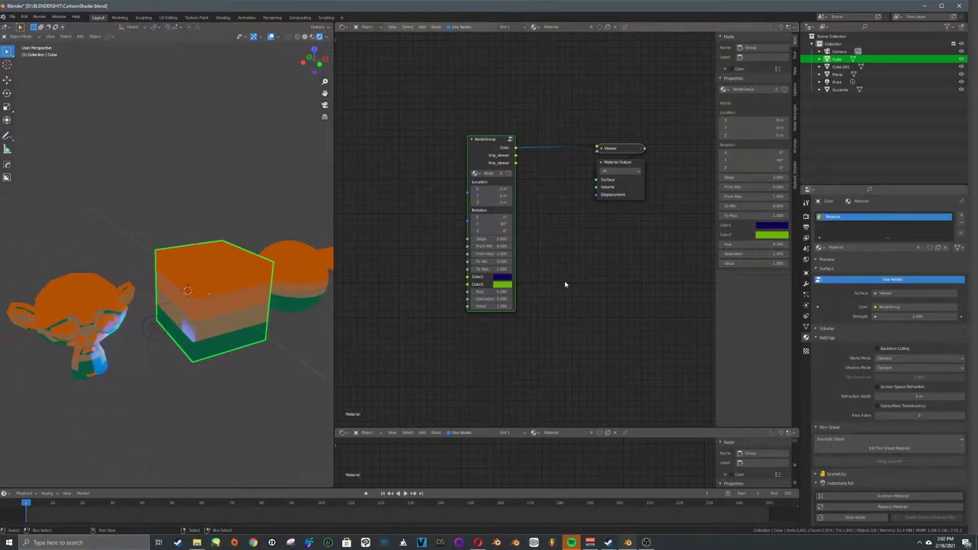
pyautogui.moveTo(563, 280); pyautogui.dragTo(612, 338, button='middle')
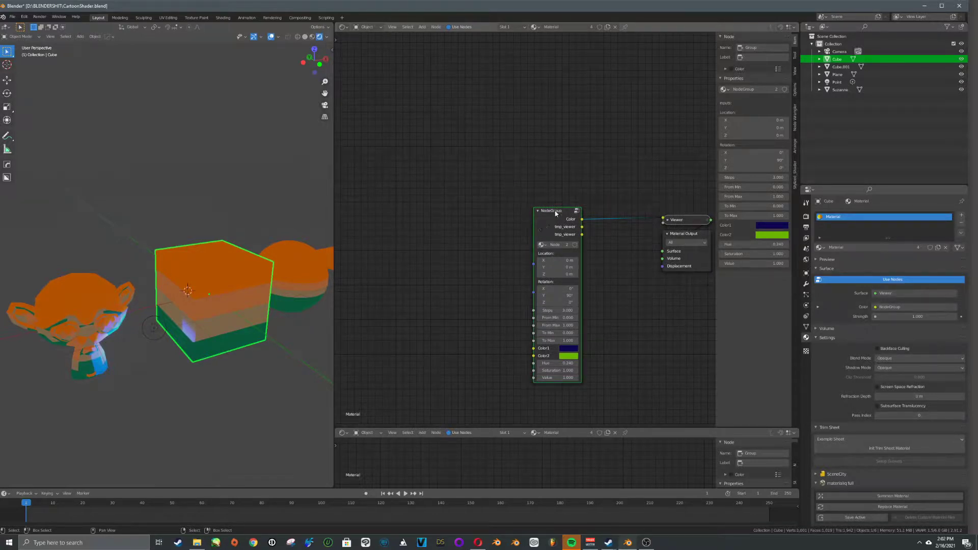
# Reopen the node group and move the Group Input node closer to the gradient nodes.
pyautogui.press('Tab')
pyautogui.scroll(-4, 563, 225)
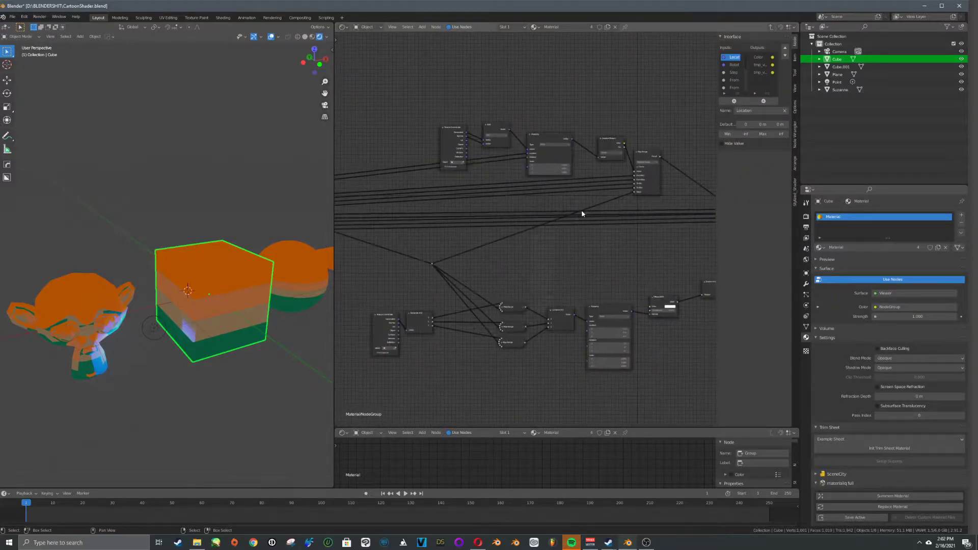
pyautogui.moveTo(437, 191); pyautogui.dragTo(545, 215, button='middle')
pyautogui.moveTo(397, 239); pyautogui.dragTo(570, 212)
pyautogui.moveTo(617, 227); pyautogui.dragTo(516, 251, button='middle')
pyautogui.scroll(5, 523, 229)
# Rearrange the gradient section's Texture Coordinate, Add and Mapping nodes to make room between them.
pyautogui.moveTo(550, 181); pyautogui.dragTo(537, 154)
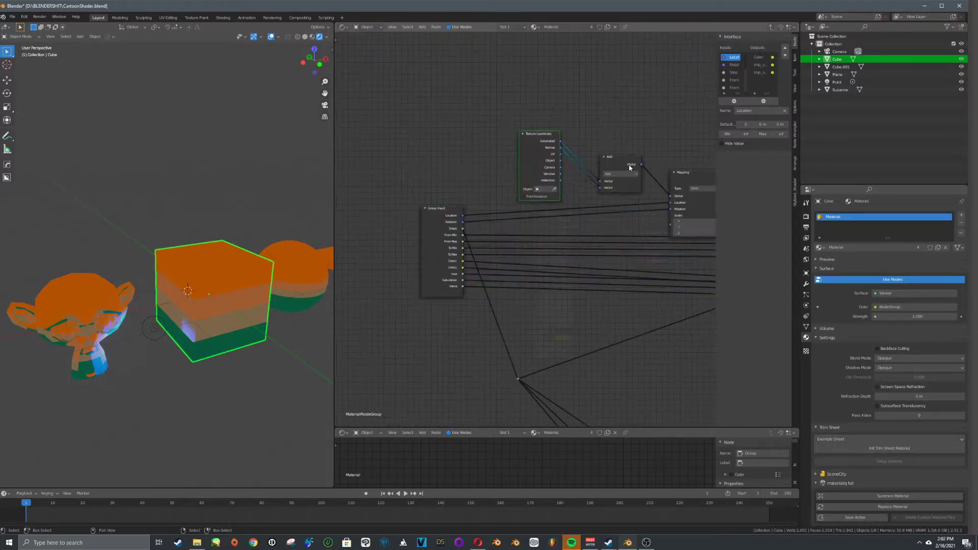
pyautogui.moveTo(630, 166); pyautogui.dragTo(609, 137)
pyautogui.moveTo(648, 167); pyautogui.dragTo(566, 159, button='middle')
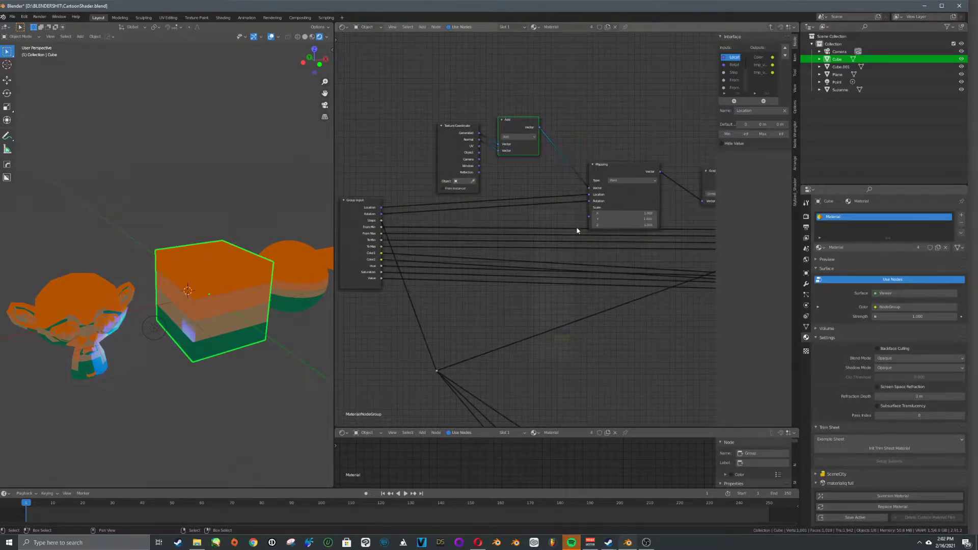
pyautogui.moveTo(625, 191); pyautogui.dragTo(585, 164)
pyautogui.moveTo(679, 223); pyautogui.dragTo(603, 220, button='middle')
pyautogui.moveTo(523, 215); pyautogui.dragTo(629, 258, button='middle')
pyautogui.scroll(5, 515, 224)
pyautogui.moveTo(480, 189); pyautogui.dragTo(439, 168)
pyautogui.moveTo(451, 169); pyautogui.dragTo(496, 199, button='middle')
pyautogui.moveTo(495, 200); pyautogui.dragTo(457, 196)
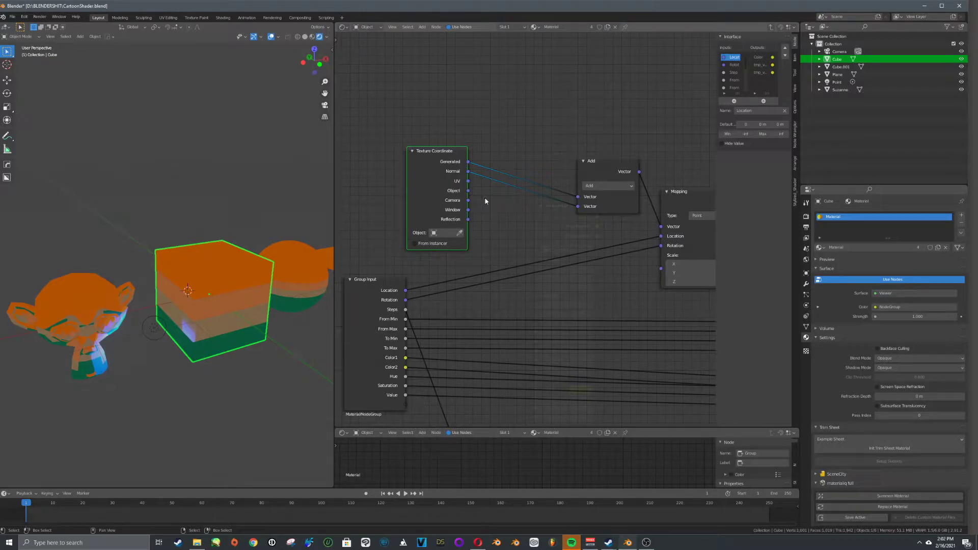
# Add a Noise Texture node above the gradient section's Texture Coordinate node.
pyautogui.moveTo(526, 177); pyautogui.dragTo(537, 229, button='middle')
pyautogui.hotkey('shift', 'a')
pyautogui.click(535, 150)
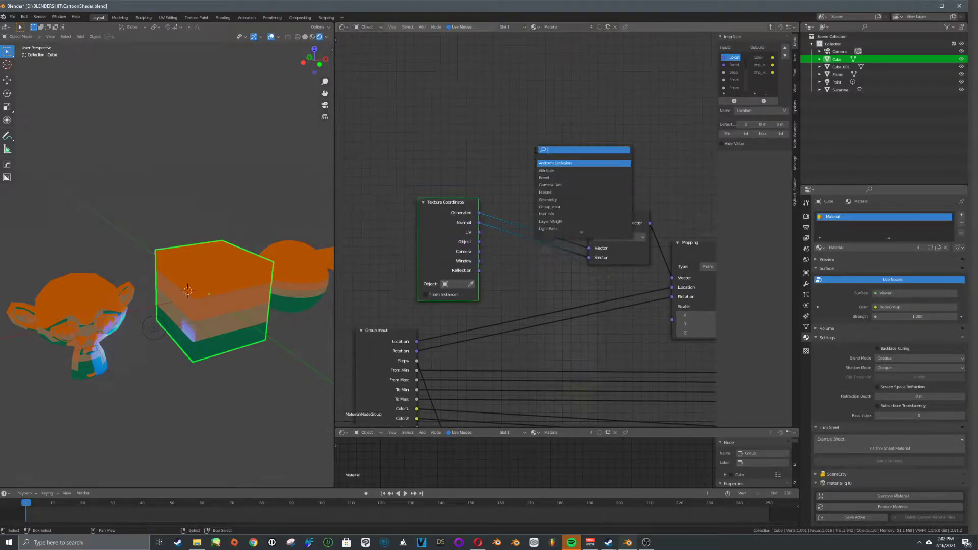
pyautogui.write('noise')
pyautogui.press('Return')
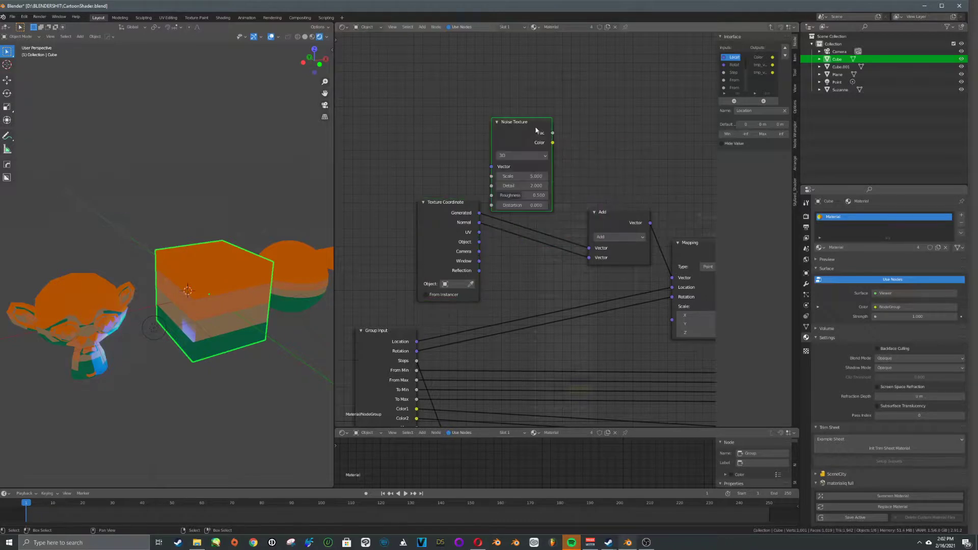
pyautogui.click(623, 149)
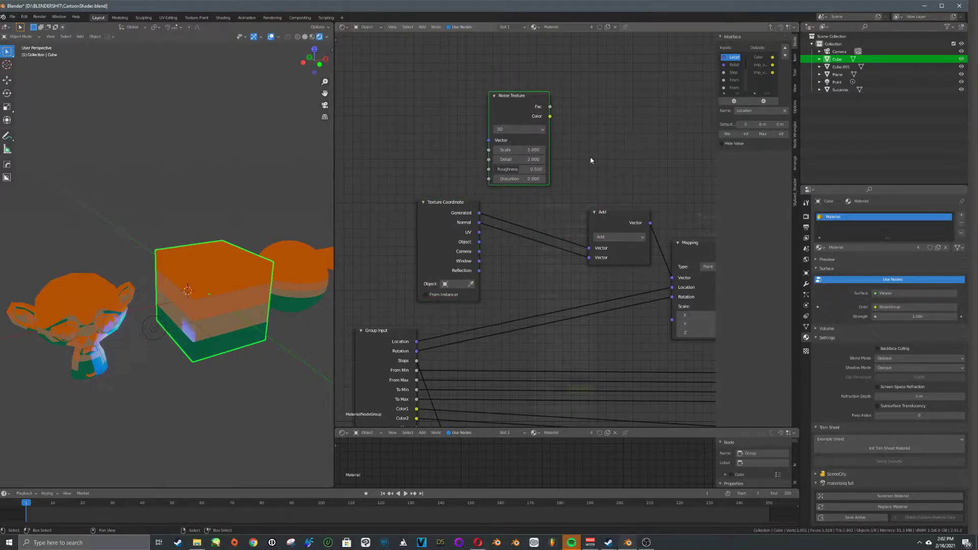
pyautogui.scroll(-1, 590, 202)
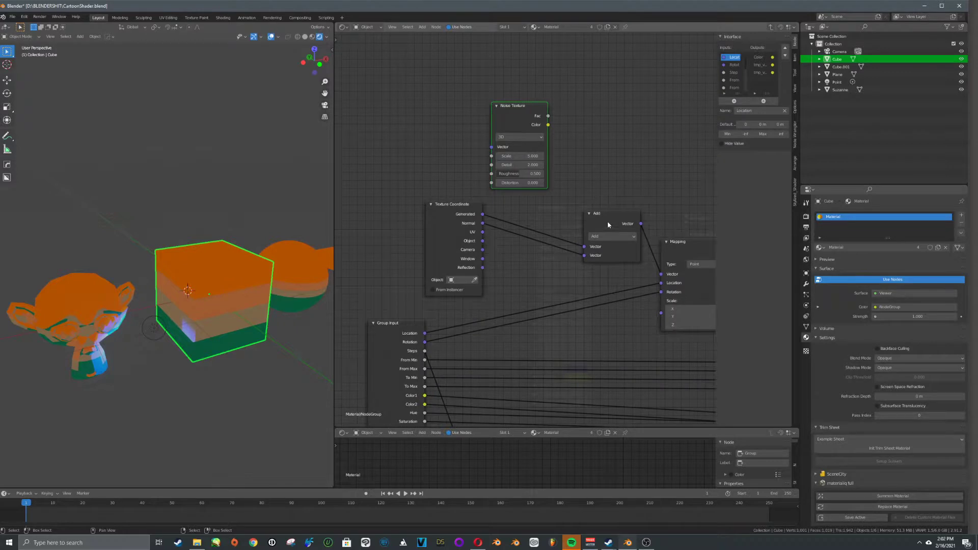
# Move the Texture Coordinate node farther from the Add node and add a Mix node beside the Noise Texture.
pyautogui.moveTo(454, 204); pyautogui.dragTo(369, 196)
pyautogui.hotkey('shift', 'a')
pyautogui.click(586, 159)
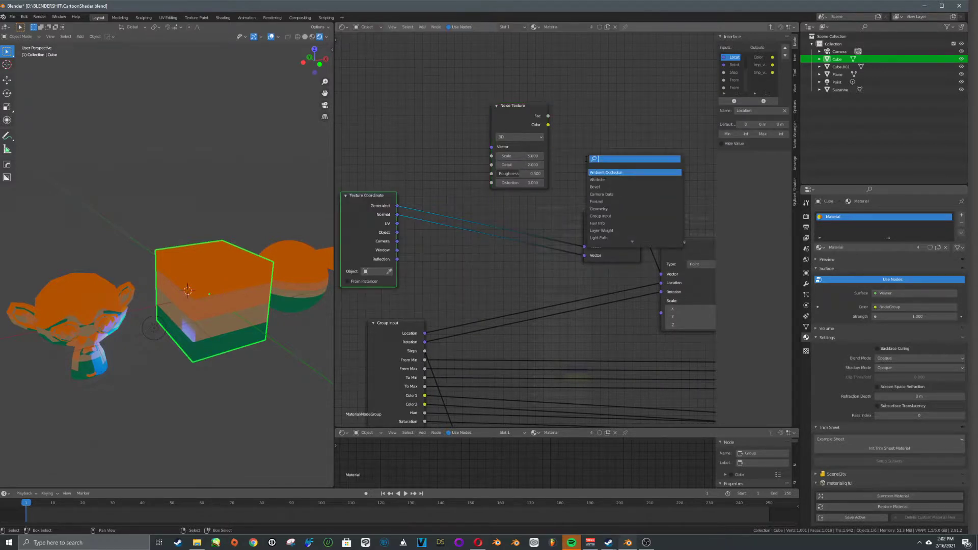
pyautogui.write('mix')
pyautogui.press('Return')
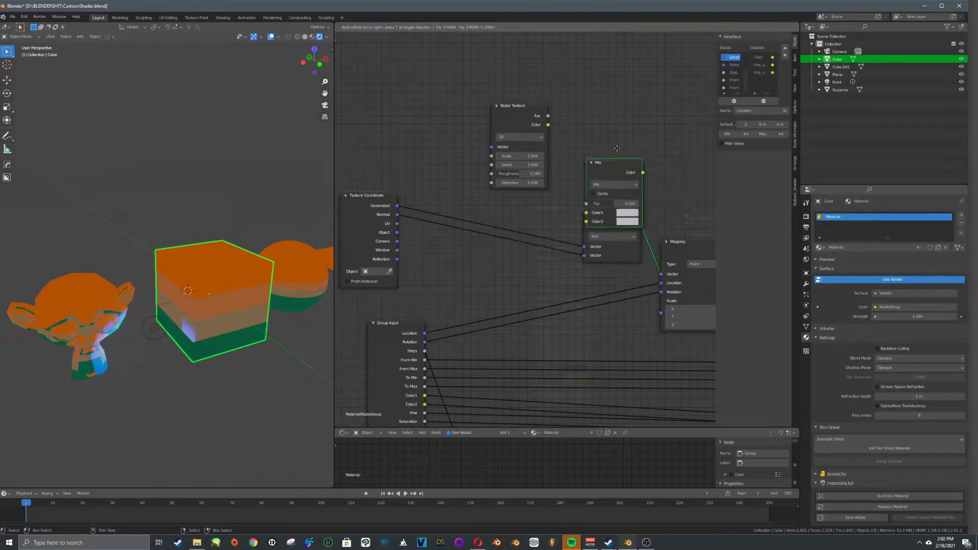
pyautogui.click(629, 83)
# Connect the Noise Texture's Fac to the Mix node's Color1 and the Normal coordinates to Color2, and preview the Mix node.
pyautogui.click(397, 217)
pyautogui.moveTo(397, 214); pyautogui.dragTo(598, 155)
pyautogui.moveTo(511, 118); pyautogui.dragTo(599, 146)
pyautogui.keyDown('ctrl'); pyautogui.keyDown('shift'); pyautogui.click(622, 127); pyautogui.keyUp('shift'); pyautogui.keyUp('ctrl')
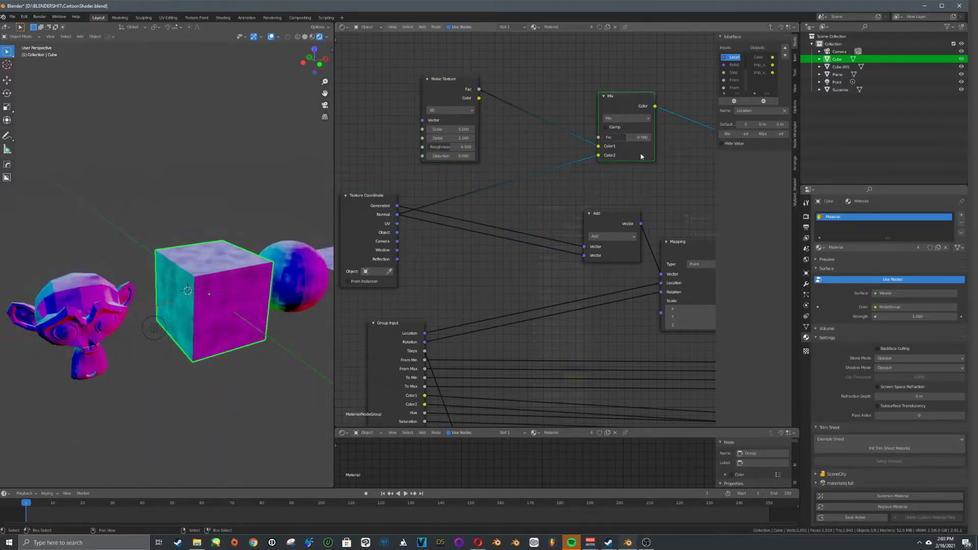
# Change the Noise Texture's Scale and move the node farther from the Mix node.
pyautogui.moveTo(452, 133); pyautogui.dragTo(525, 158, button='middle')
pyautogui.moveTo(526, 154)
pyautogui.mouseDown()
pyautogui.moveTo(515, 154)
pyautogui.moveTo(560, 155)
pyautogui.mouseUp()
pyautogui.moveTo(592, 160); pyautogui.dragTo(563, 181, button='middle')
pyautogui.moveTo(498, 141); pyautogui.dragTo(481, 139)
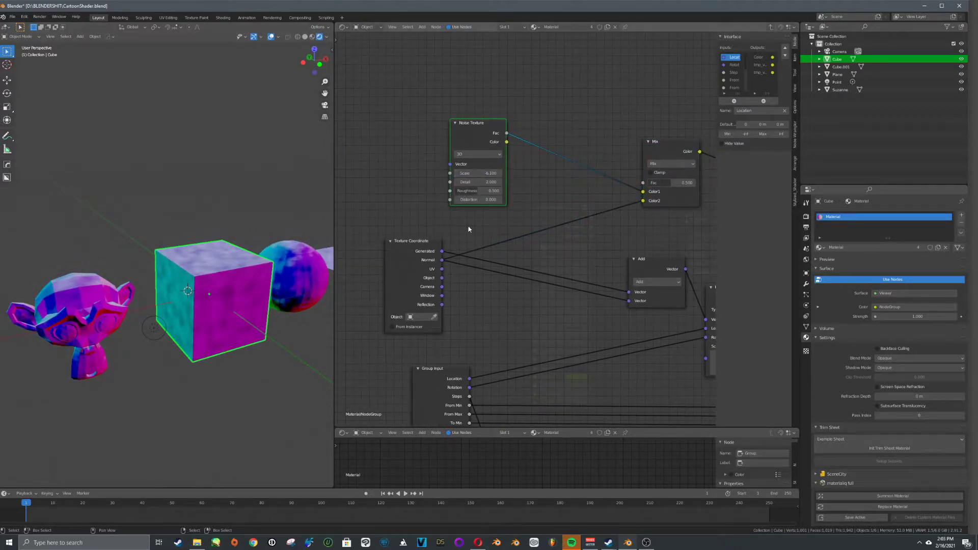
# Add Texture Coordinate and Mapping nodes to the Noise Texture, feeding the Mapping vector from the Object coordinates.
pyautogui.hotkey('ctrl', 't')
pyautogui.moveTo(523, 163); pyautogui.dragTo(658, 172, button='middle')
pyautogui.press('g')
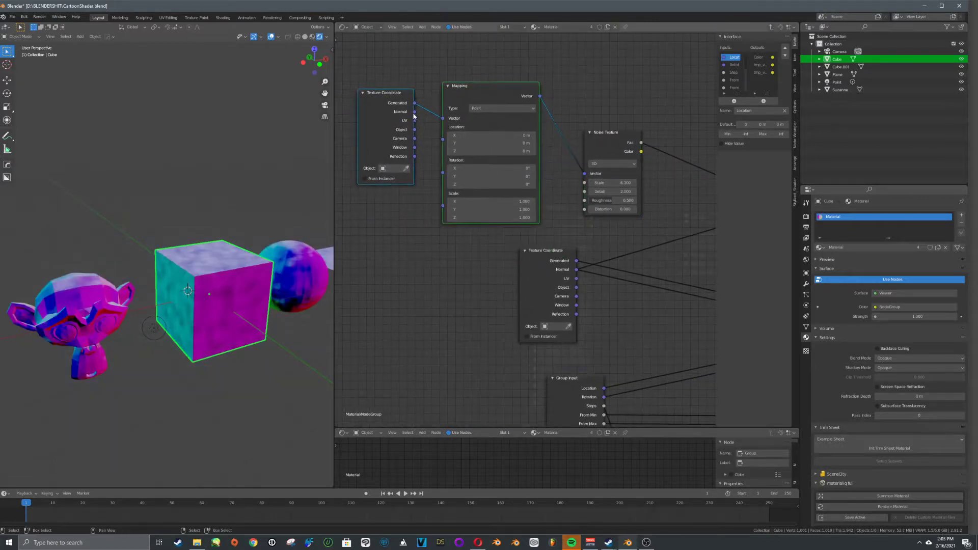
pyautogui.moveTo(415, 130); pyautogui.dragTo(443, 118)
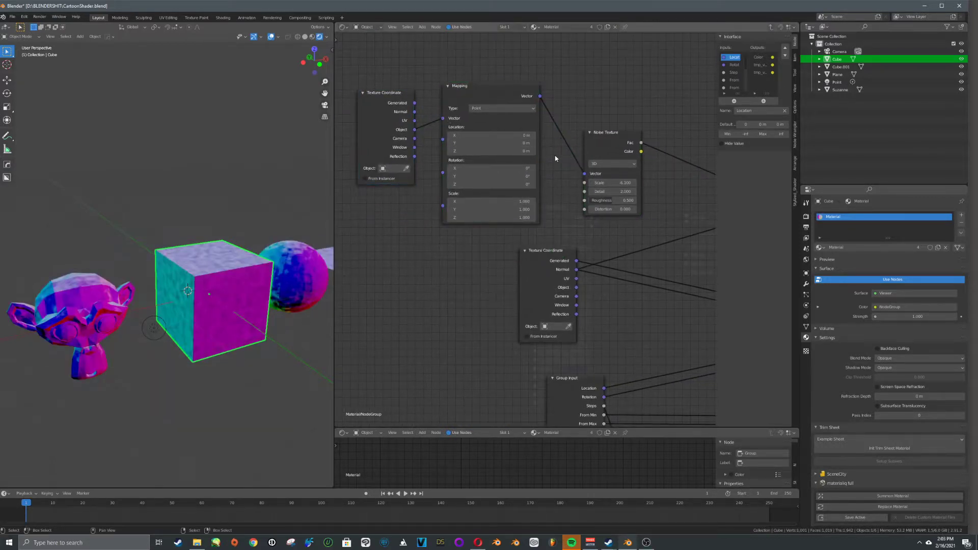
# Fine-tune the Noise Texture's Scale while examining the noise pattern up close on the cube.
pyautogui.moveTo(644, 206); pyautogui.dragTo(536, 230, button='middle')
pyautogui.moveTo(524, 192); pyautogui.dragTo(583, 191)
pyautogui.scroll(5, 264, 305)
pyautogui.moveTo(264, 305); pyautogui.dragTo(228, 249, button='middle')
pyautogui.keyDown('shift'); pyautogui.moveTo(262, 279); pyautogui.dragTo(213, 268, button='middle'); pyautogui.keyUp('shift')
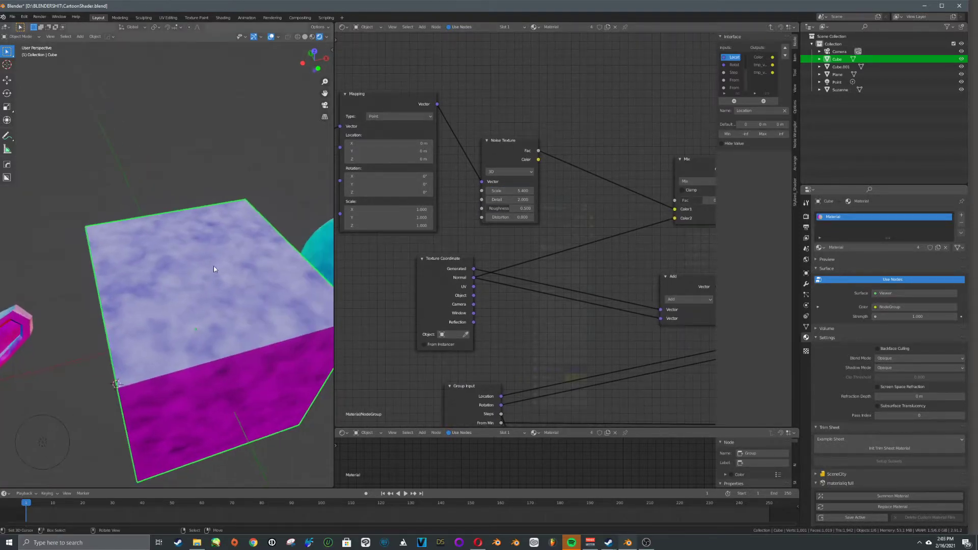
# Insert a ColorRamp node between the Noise Texture and the Mix node.
pyautogui.hotkey('shift', 'a')
pyautogui.write('scolor')
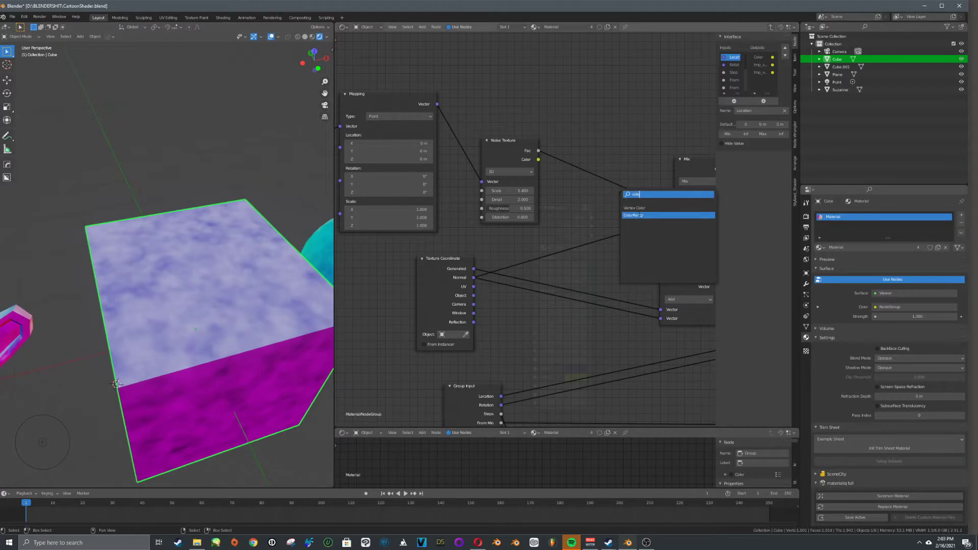
pyautogui.click(657, 214)
pyautogui.click(608, 127)
# Set the ColorRamp interpolation to Constant and move its black and white stops to get hard-edged noise patches.
pyautogui.moveTo(579, 148); pyautogui.dragTo(611, 147)
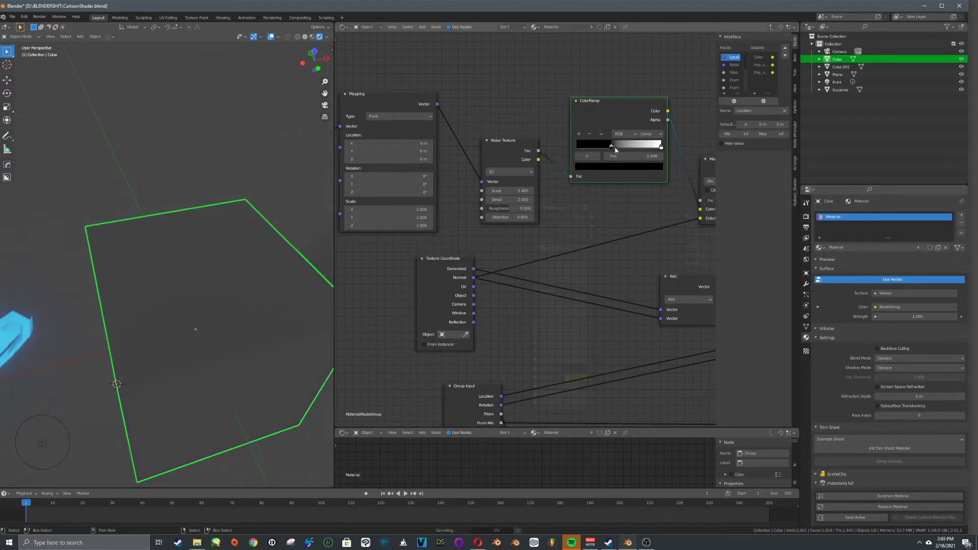
pyautogui.click(650, 134)
pyautogui.click(656, 178)
pyautogui.moveTo(655, 147); pyautogui.dragTo(621, 149)
pyautogui.moveTo(204, 244); pyautogui.dragTo(468, 193, button='middle')
# Connect the Mix node's Color output to the second Vector input of the Add node.
pyautogui.click(639, 166)
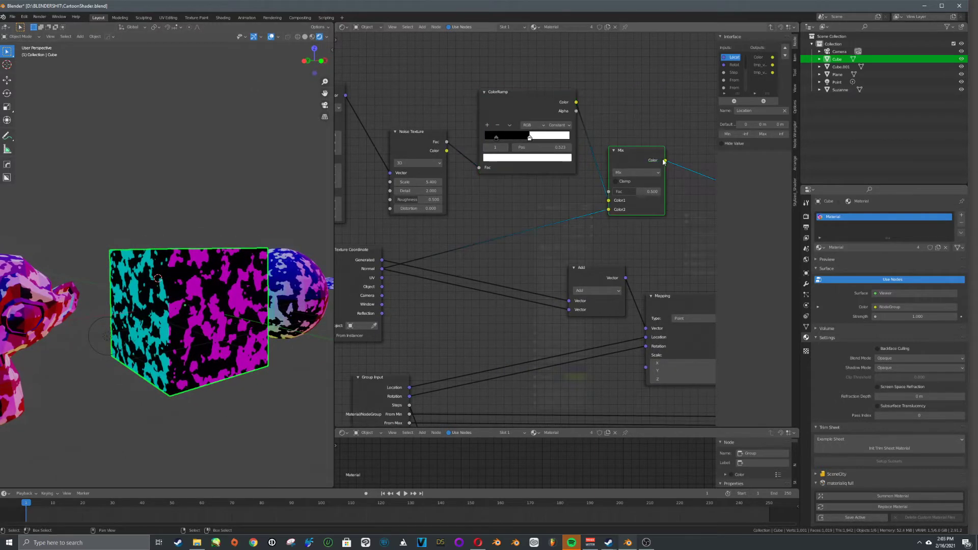
pyautogui.moveTo(666, 162); pyautogui.dragTo(568, 309)
pyautogui.moveTo(667, 305); pyautogui.dragTo(479, 264, button='middle')
pyautogui.scroll(-8, 560, 268)
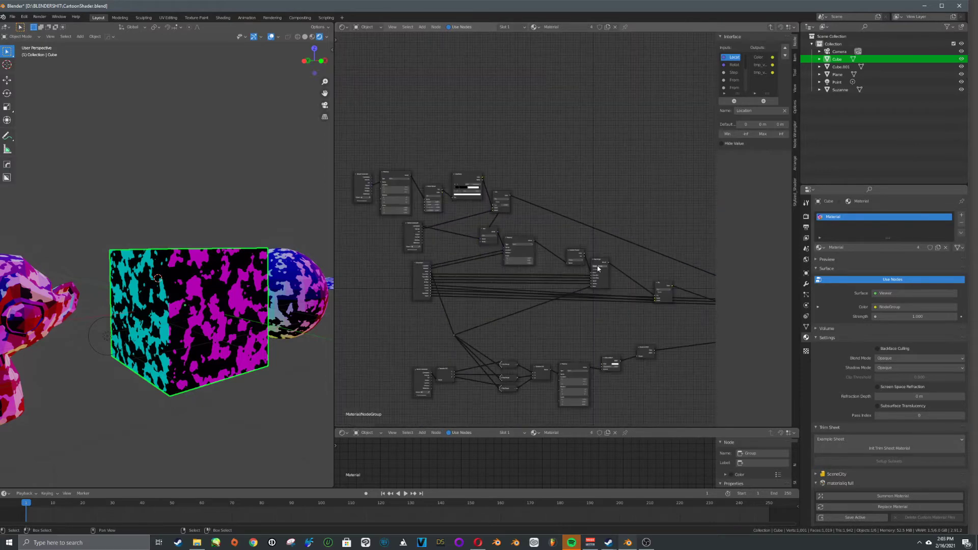
# Exit the node group and connect its Color output to the Viewer.
pyautogui.press('Tab')
pyautogui.scroll(6, 603, 249)
pyautogui.moveTo(598, 240); pyautogui.dragTo(524, 233, button='middle')
pyautogui.scroll(3, 517, 231)
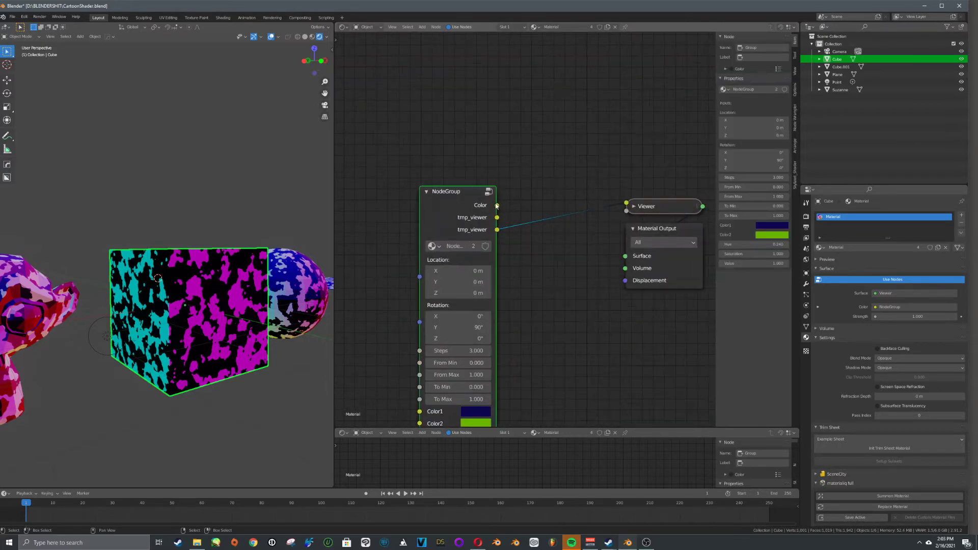
pyautogui.moveTo(497, 206); pyautogui.dragTo(626, 204)
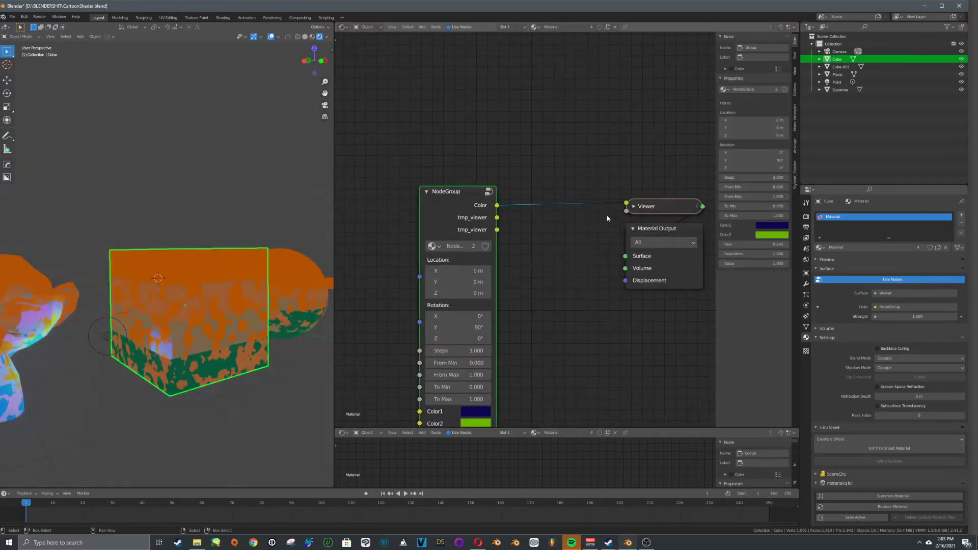
# Select the point light and move it around the monkey head and cube, leaving it between them.
pyautogui.moveTo(239, 306); pyautogui.dragTo(318, 266, button='middle')
pyautogui.rightClick(194, 313)
pyautogui.press('g')
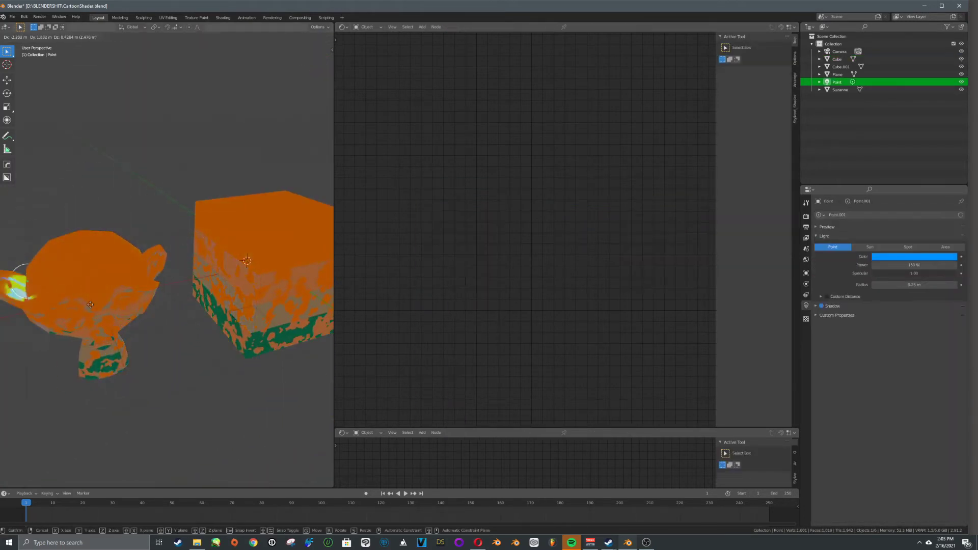
pyautogui.click(266, 395)
pyautogui.scroll(-2, 268, 351)
pyautogui.moveTo(269, 346); pyautogui.dragTo(210, 327, button='middle')
pyautogui.press('g')
pyautogui.moveTo(262, 207)
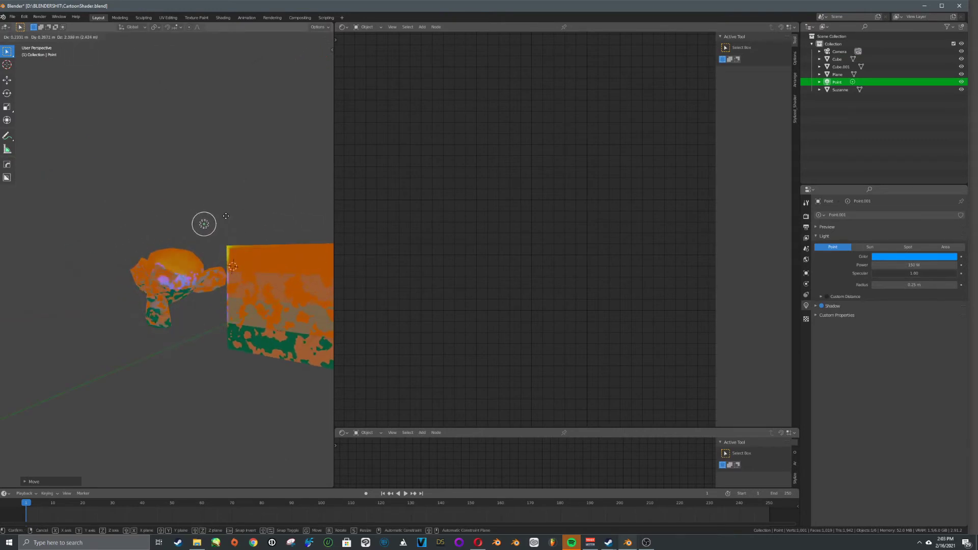
pyautogui.click(213, 305)
pyautogui.moveTo(212, 304); pyautogui.dragTo(266, 308, button='middle')
pyautogui.press('g')
pyautogui.click(220, 295)
pyautogui.moveTo(153, 258); pyautogui.dragTo(199, 278, button='middle')
pyautogui.press('g')
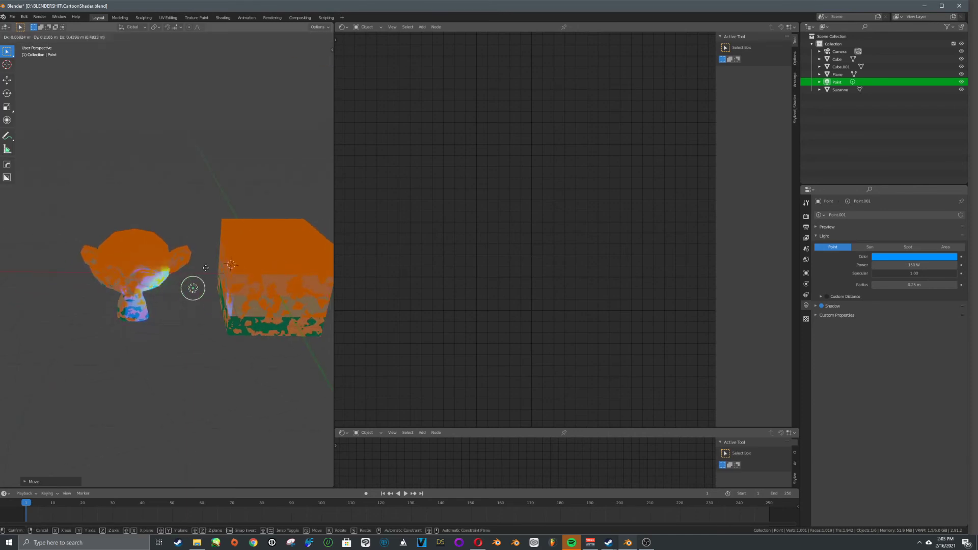
pyautogui.click(262, 263)
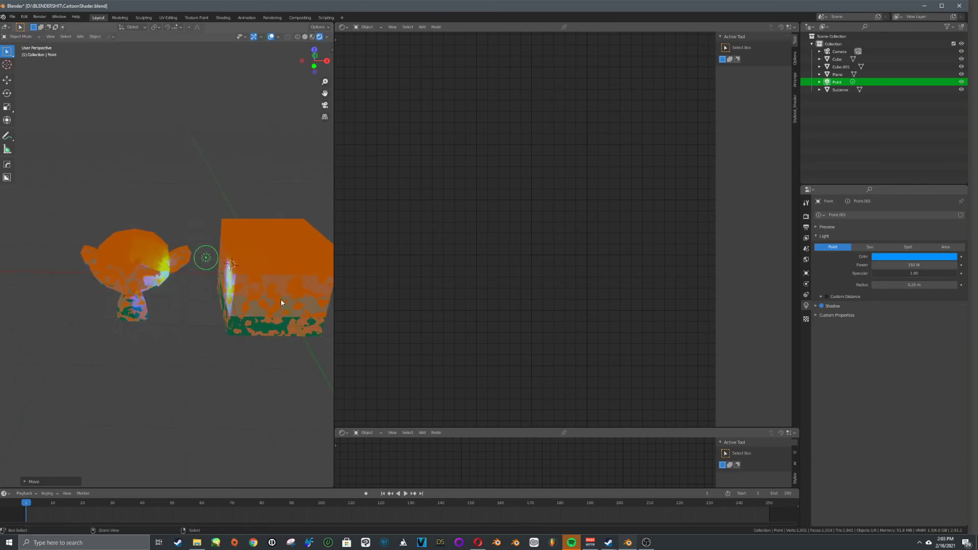